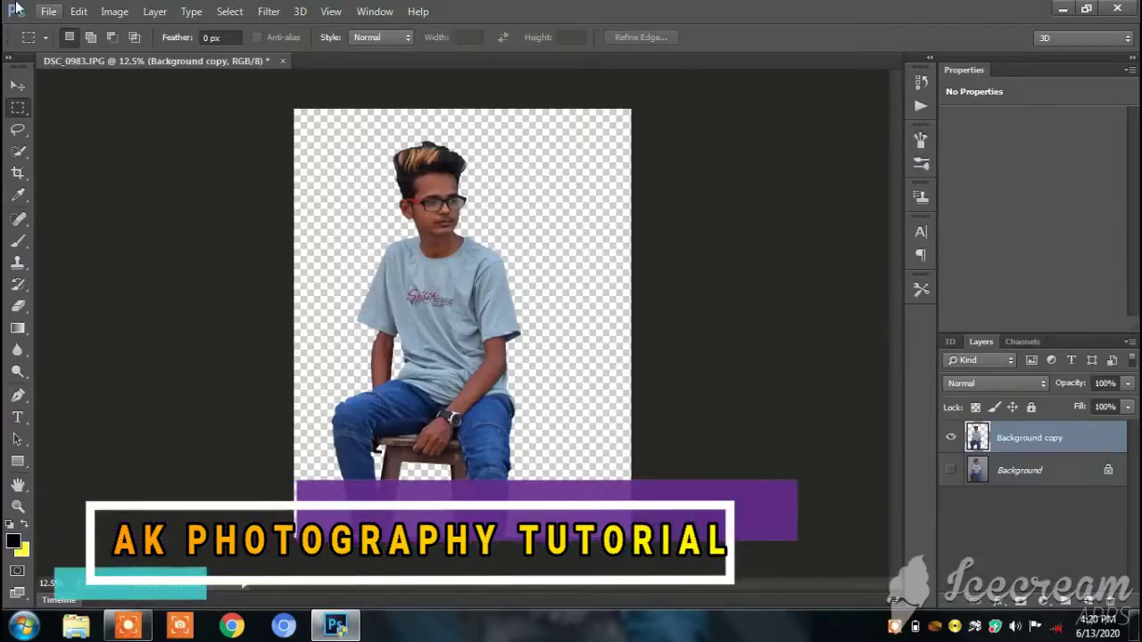
# Start Place Linked and browse the dark background images in the Downloads folder
pyautogui.click(48, 10)
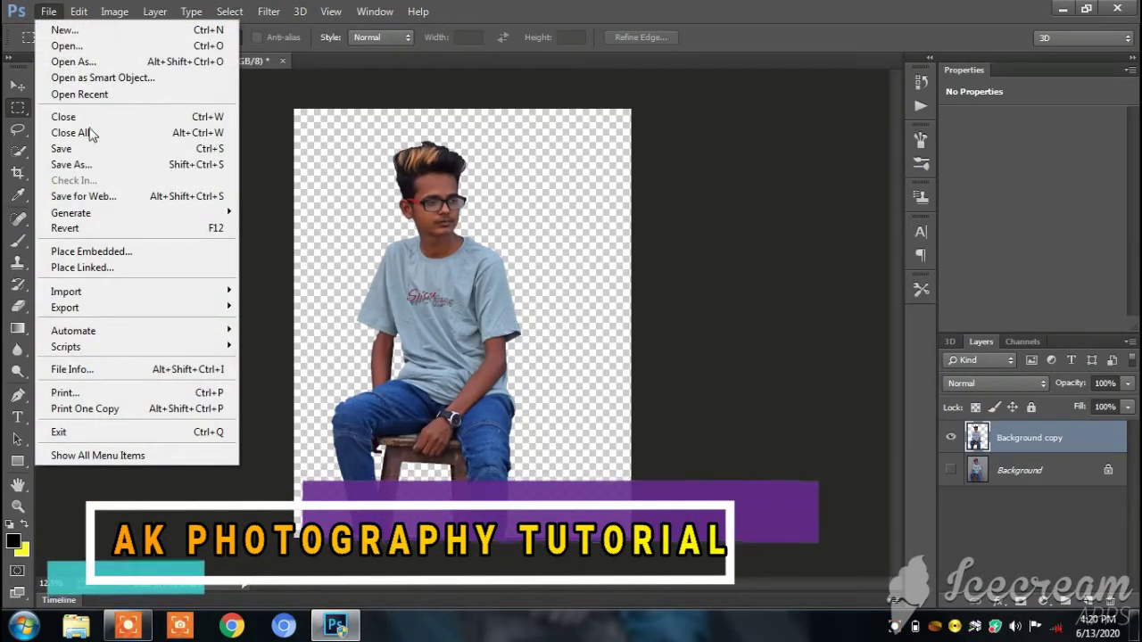
pyautogui.click(109, 272)
pyautogui.click(90, 131)
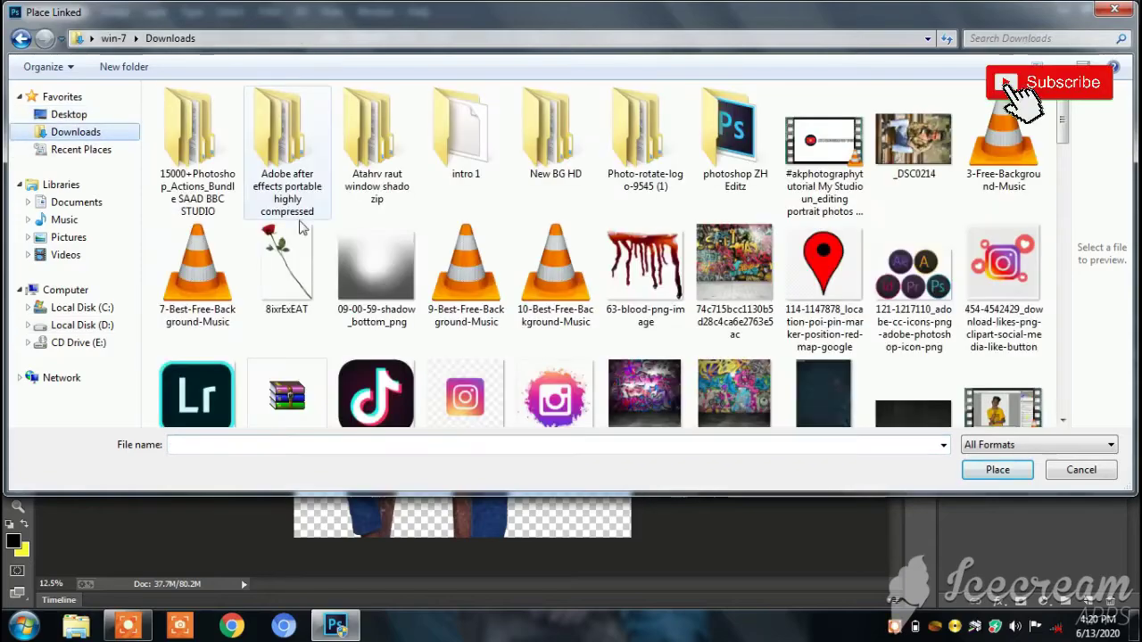
pyautogui.scroll(-3, 294, 179)
pyautogui.scroll(-3, 752, 260)
pyautogui.scroll(2, 752, 261)
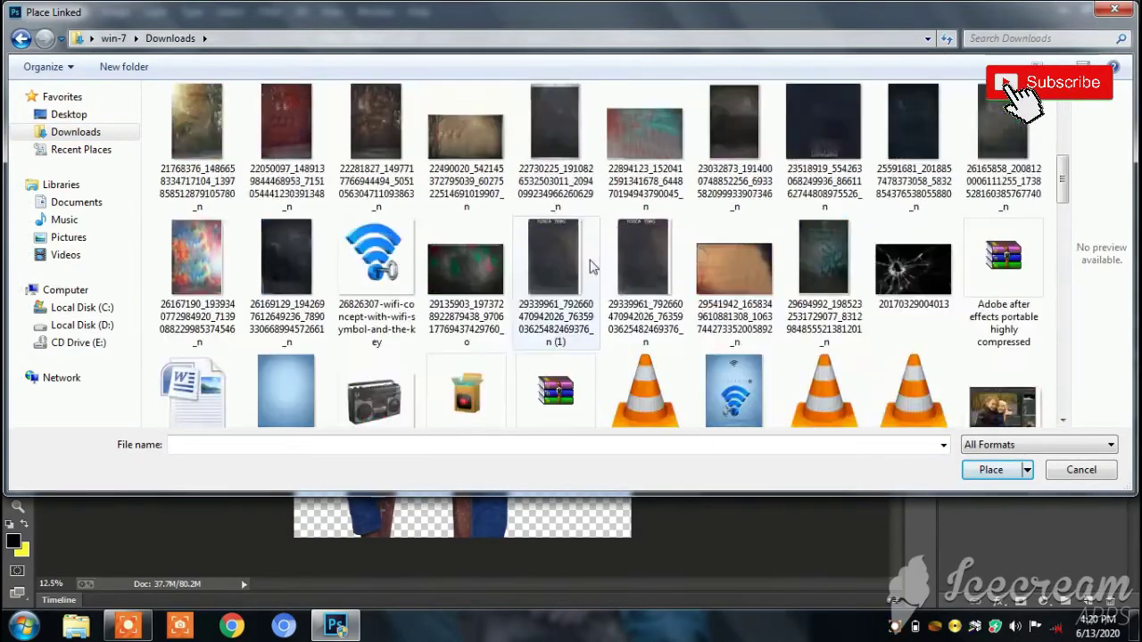
pyautogui.click(303, 266)
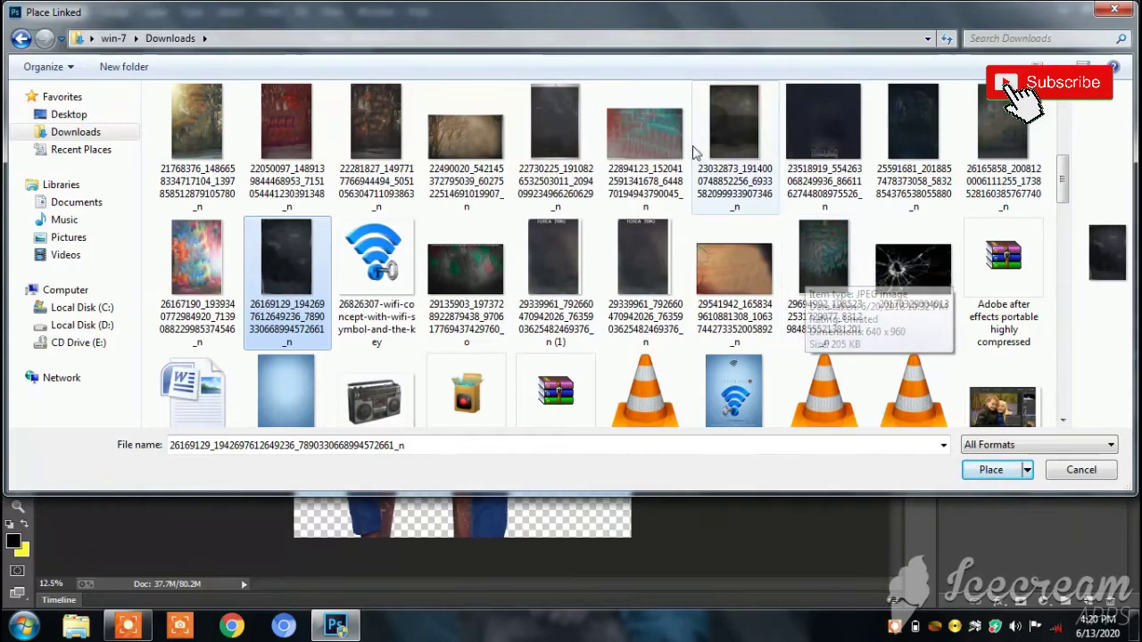
pyautogui.click(553, 258)
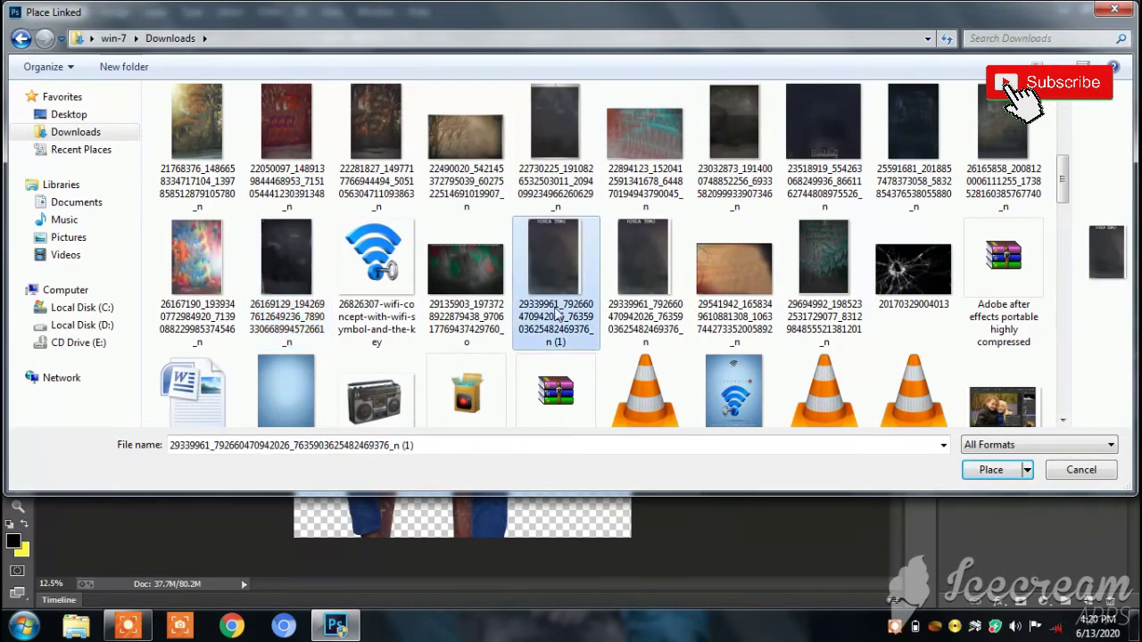
pyautogui.click(636, 273)
pyautogui.scroll(1, 932, 276)
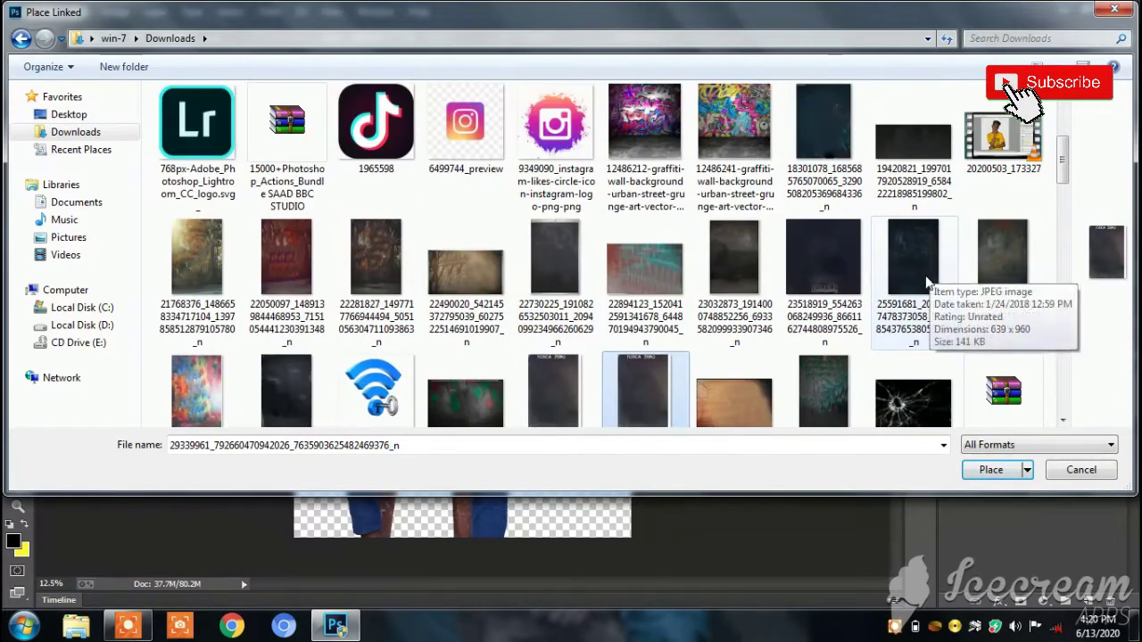
pyautogui.scroll(-3, 928, 285)
pyautogui.scroll(-2, 897, 306)
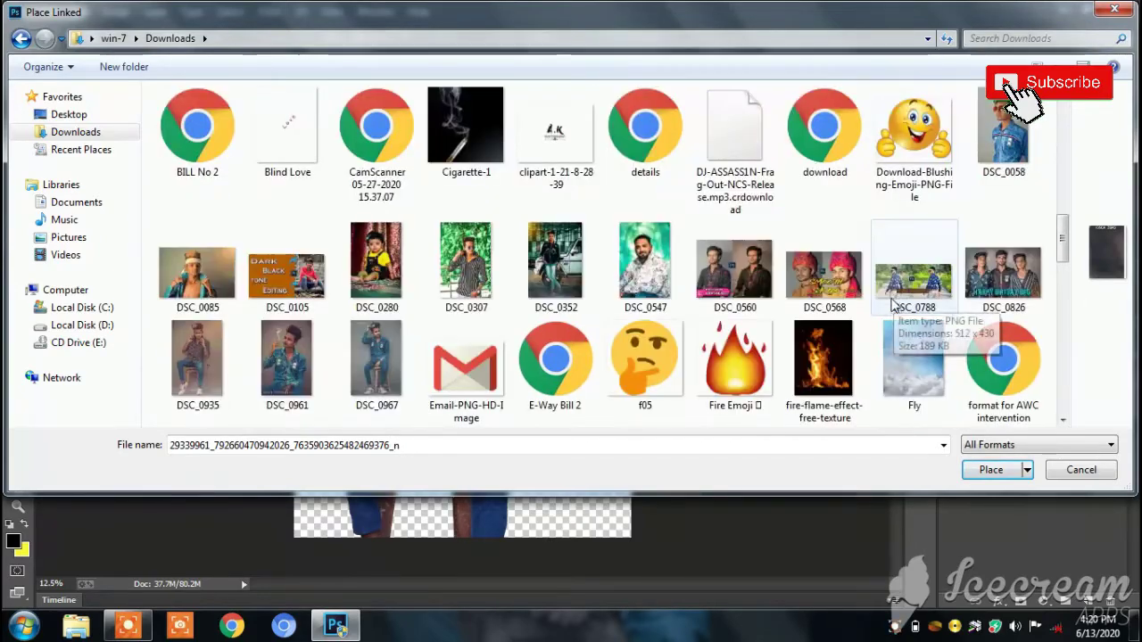
pyautogui.scroll(3, 857, 295)
pyautogui.scroll(2, 468, 246)
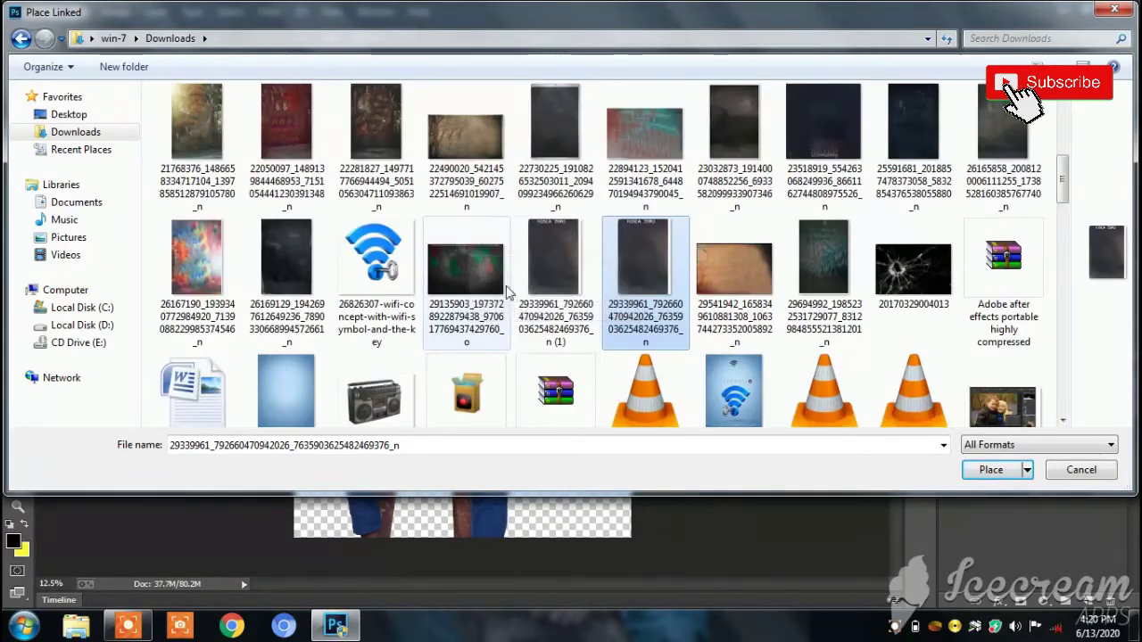
pyautogui.click(558, 275)
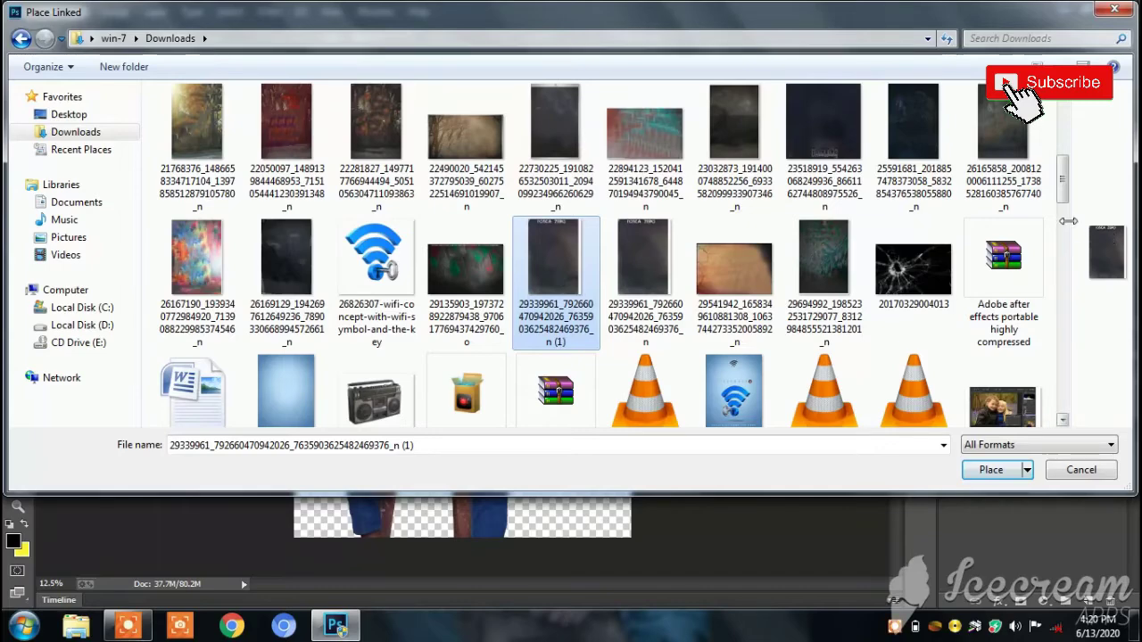
pyautogui.scroll(-2, 1067, 187)
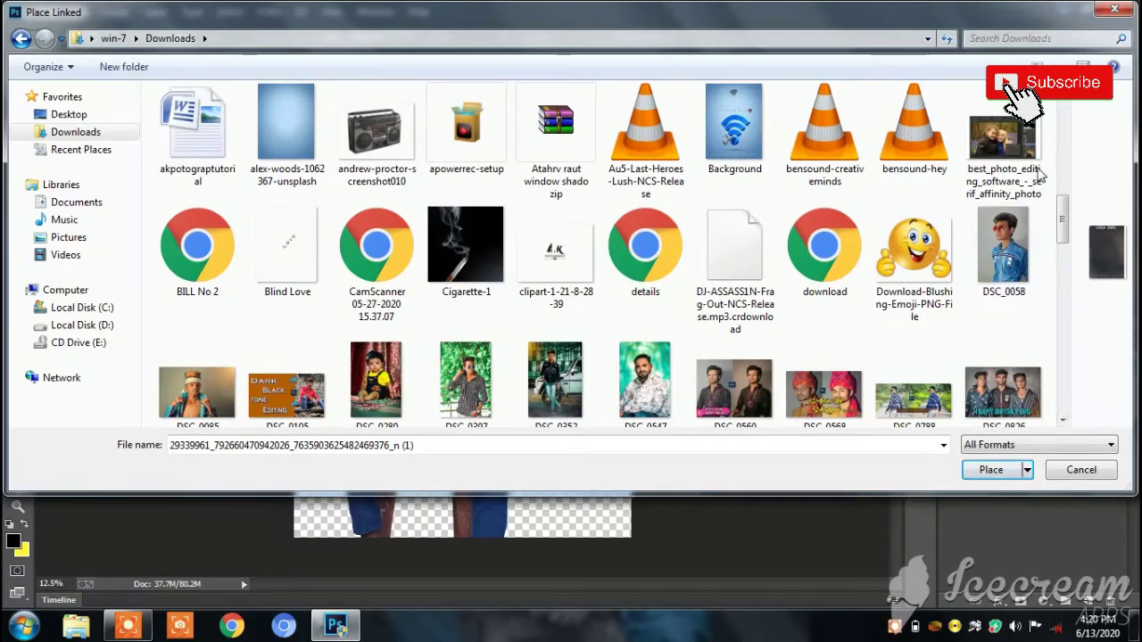
# Compare candidates in a wider preview and place the 29694992 graffiti wall image
pyautogui.moveTo(1077, 174); pyautogui.dragTo(773, 180)
pyautogui.scroll(2, 385, 260)
pyautogui.click(386, 260)
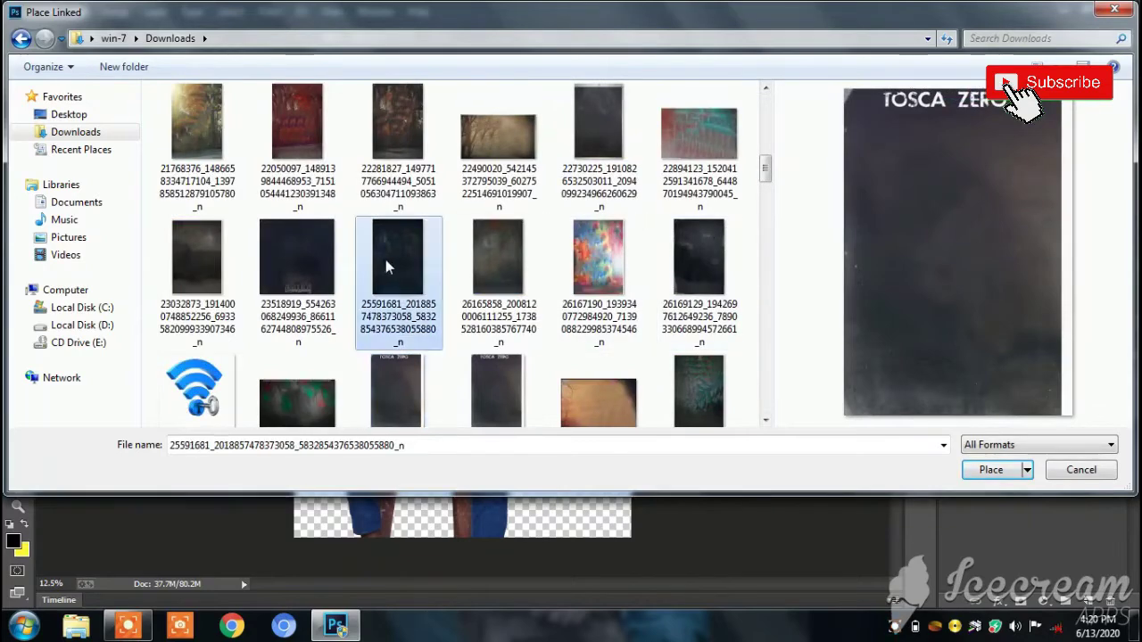
pyautogui.click(497, 259)
pyautogui.click(495, 395)
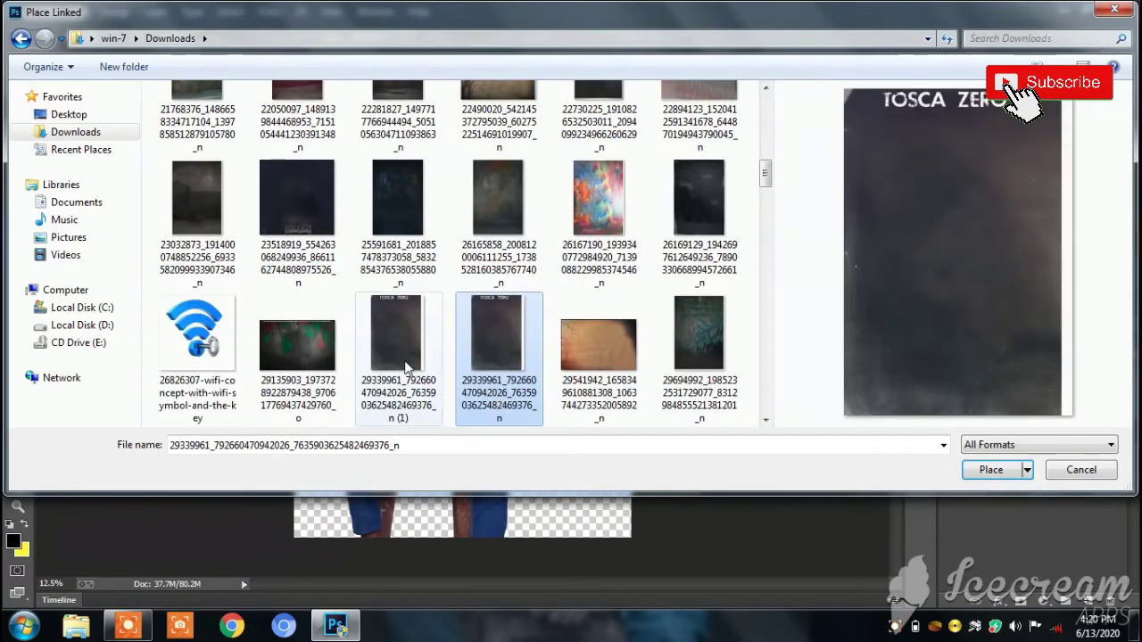
pyautogui.click(197, 208)
pyautogui.scroll(2, 200, 249)
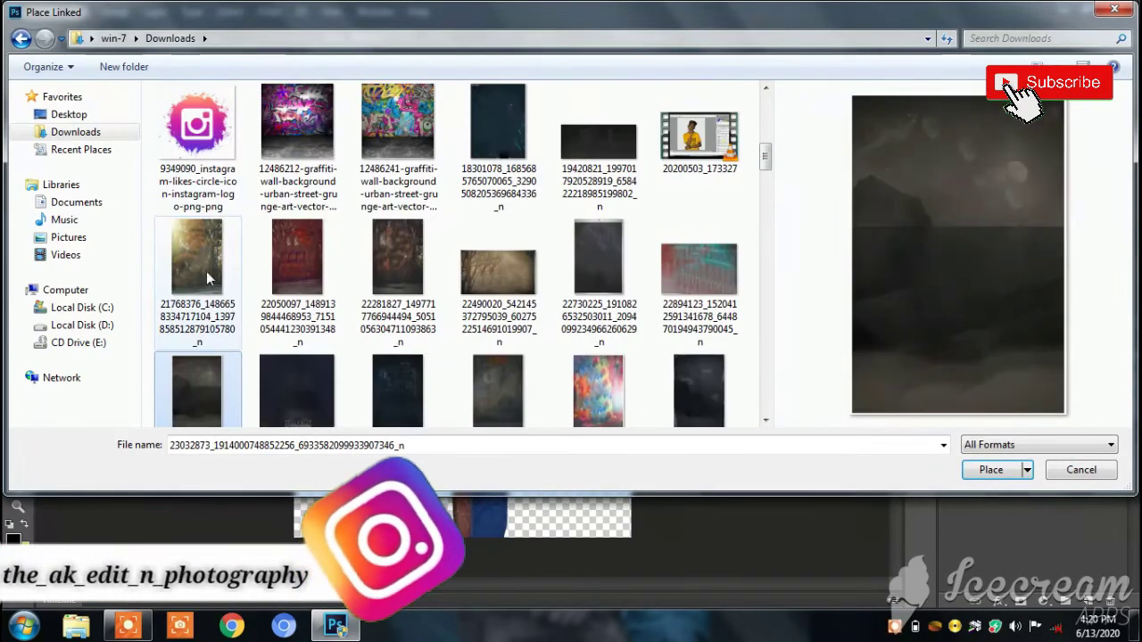
pyautogui.click(206, 275)
pyautogui.click(604, 261)
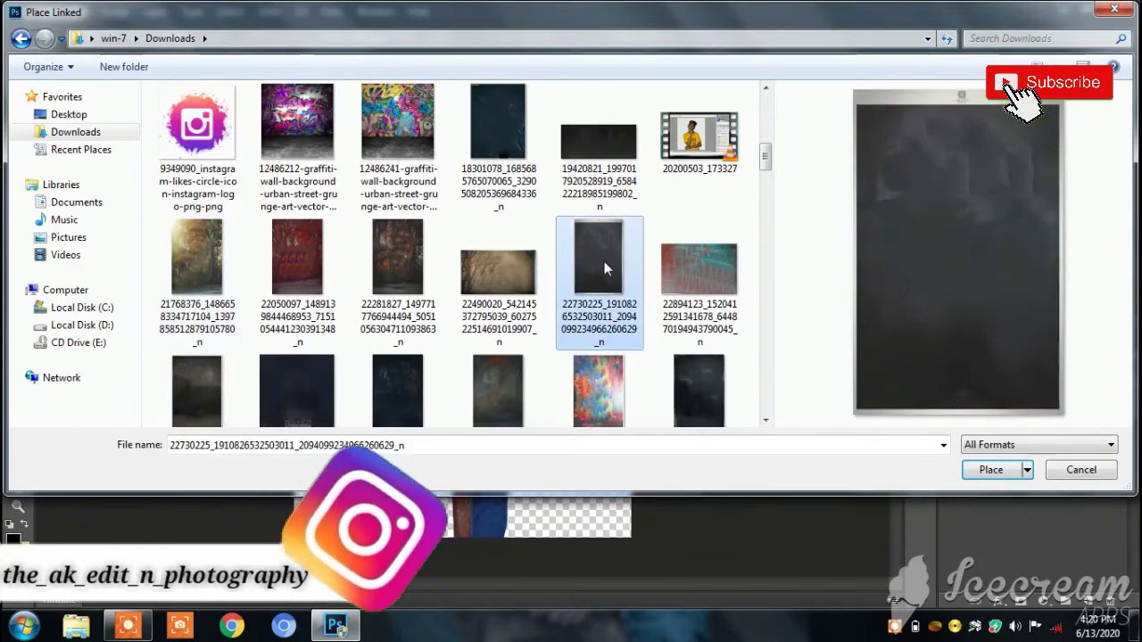
pyautogui.click(595, 153)
pyautogui.click(699, 267)
pyautogui.click(698, 390)
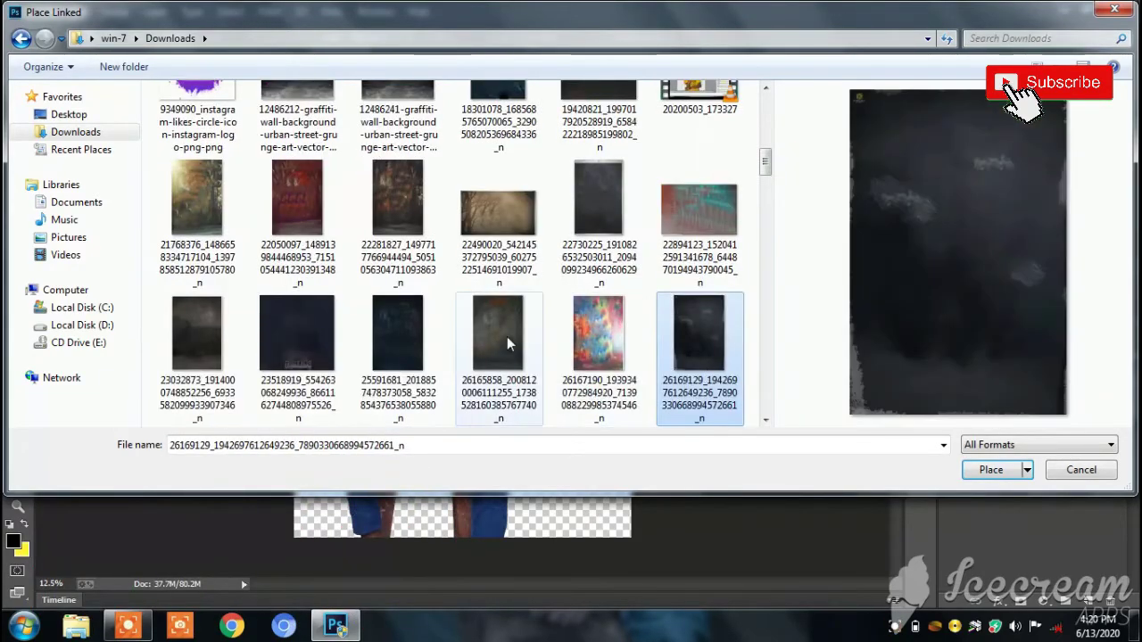
pyautogui.click(506, 336)
pyautogui.click(578, 337)
pyautogui.click(412, 332)
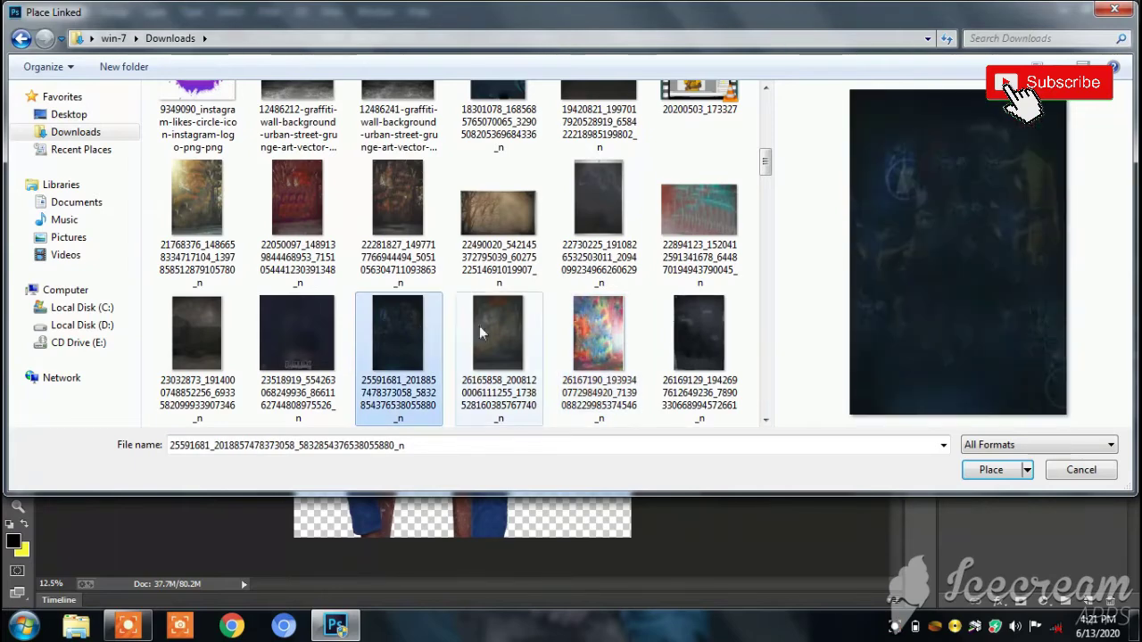
pyautogui.scroll(-1, 482, 330)
pyautogui.click(411, 325)
pyautogui.click(496, 324)
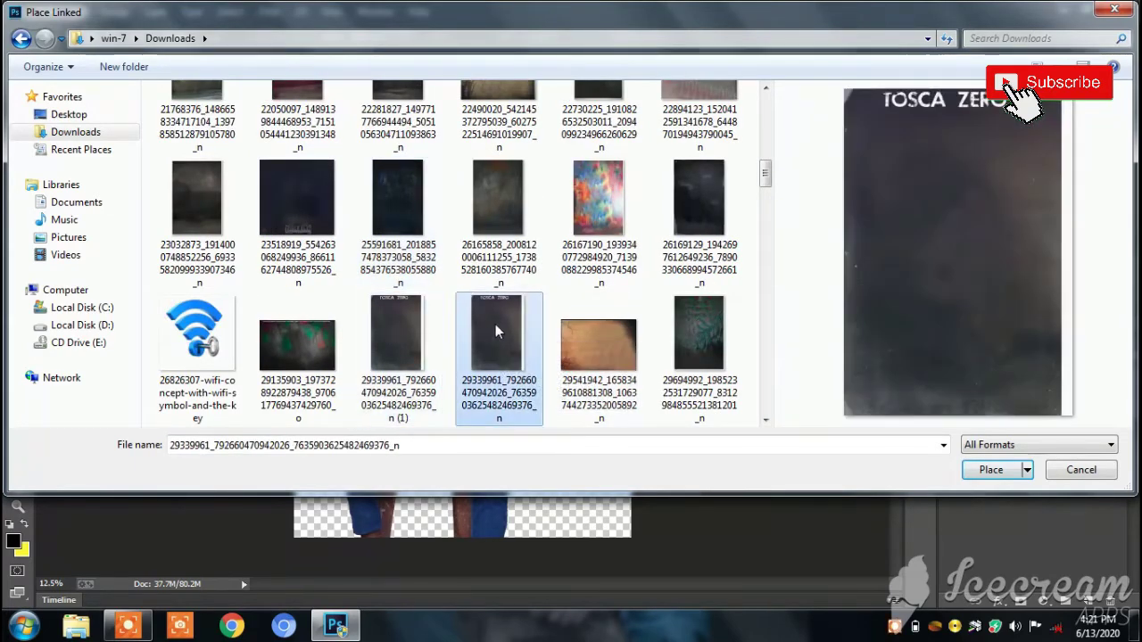
pyautogui.click(697, 348)
pyautogui.click(985, 469)
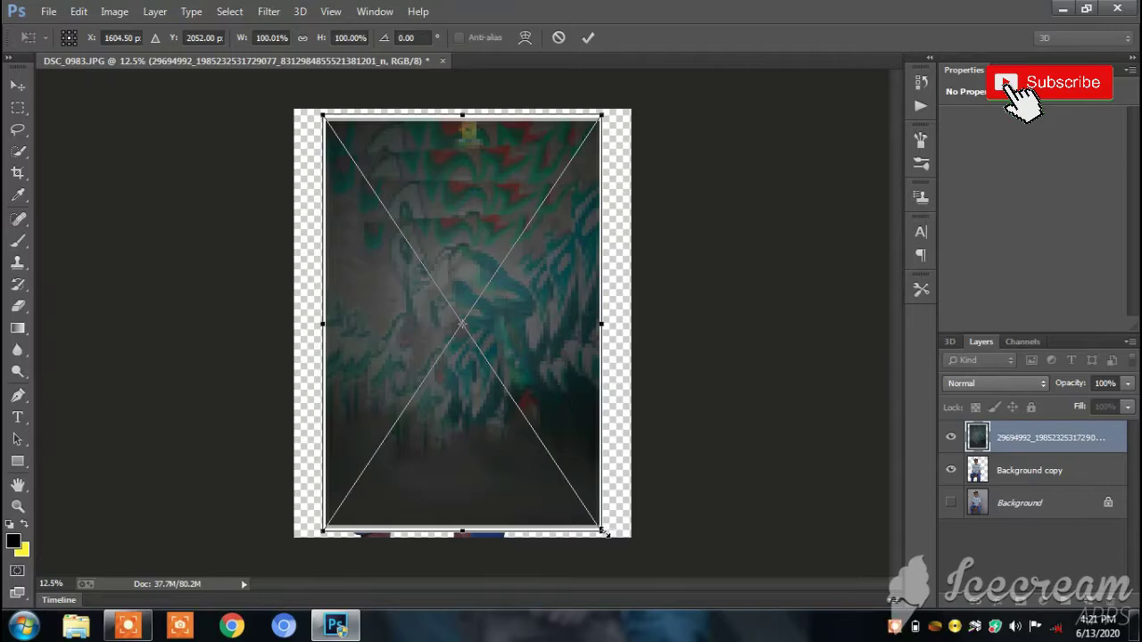
# Scale the placed graffiti wall up to about 115% and commit the transform
pyautogui.moveTo(603, 532); pyautogui.dragTo(613, 538)
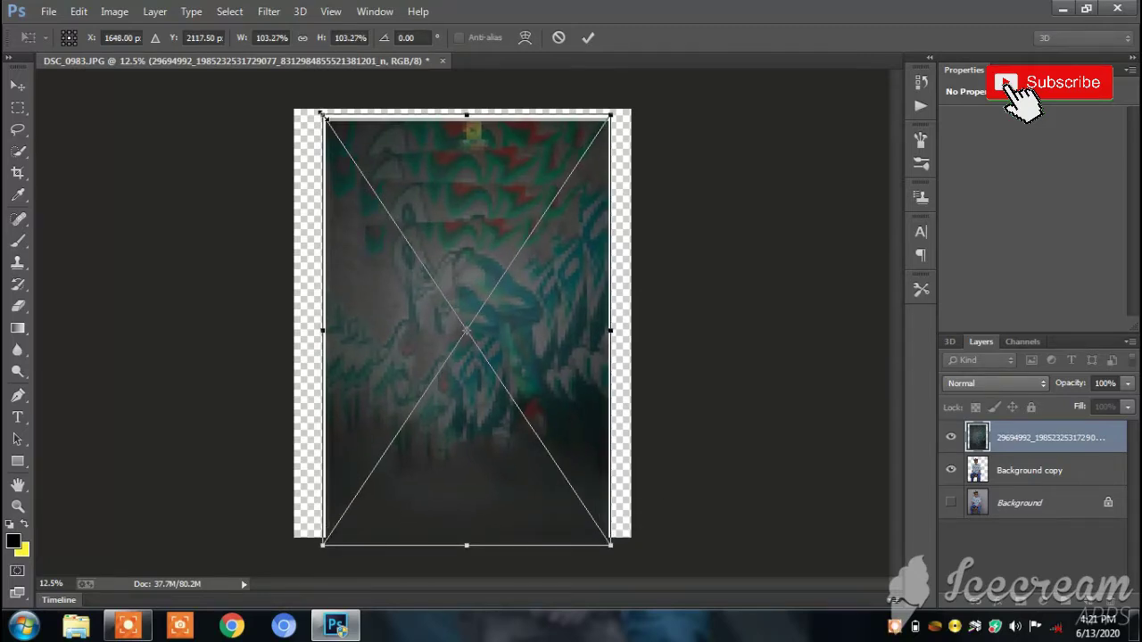
pyautogui.moveTo(319, 117); pyautogui.dragTo(288, 69)
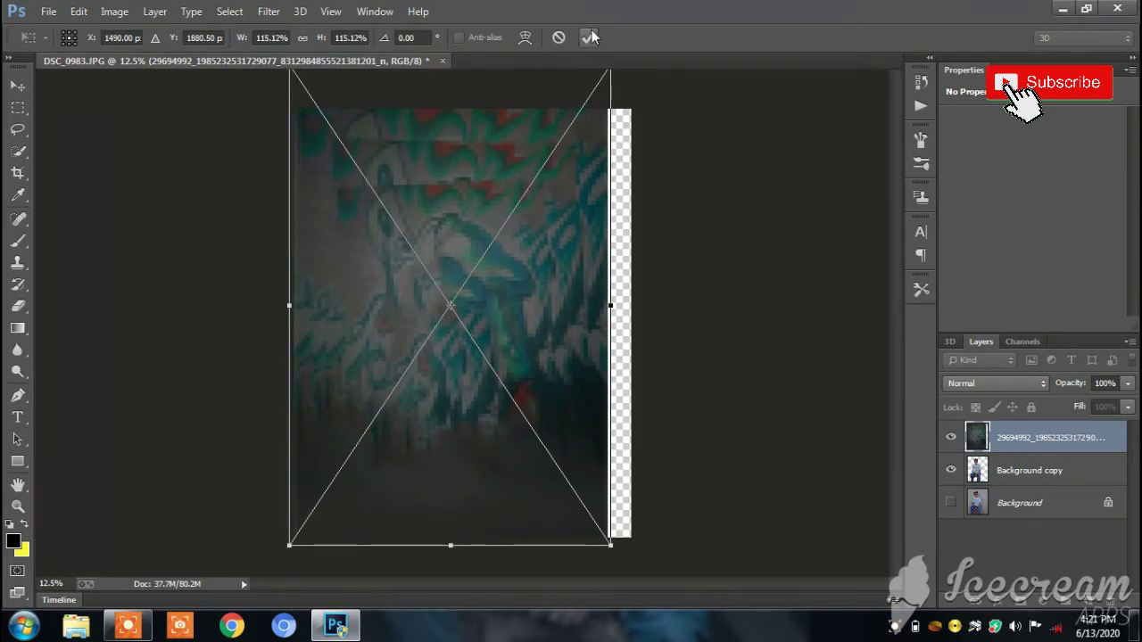
pyautogui.click(589, 37)
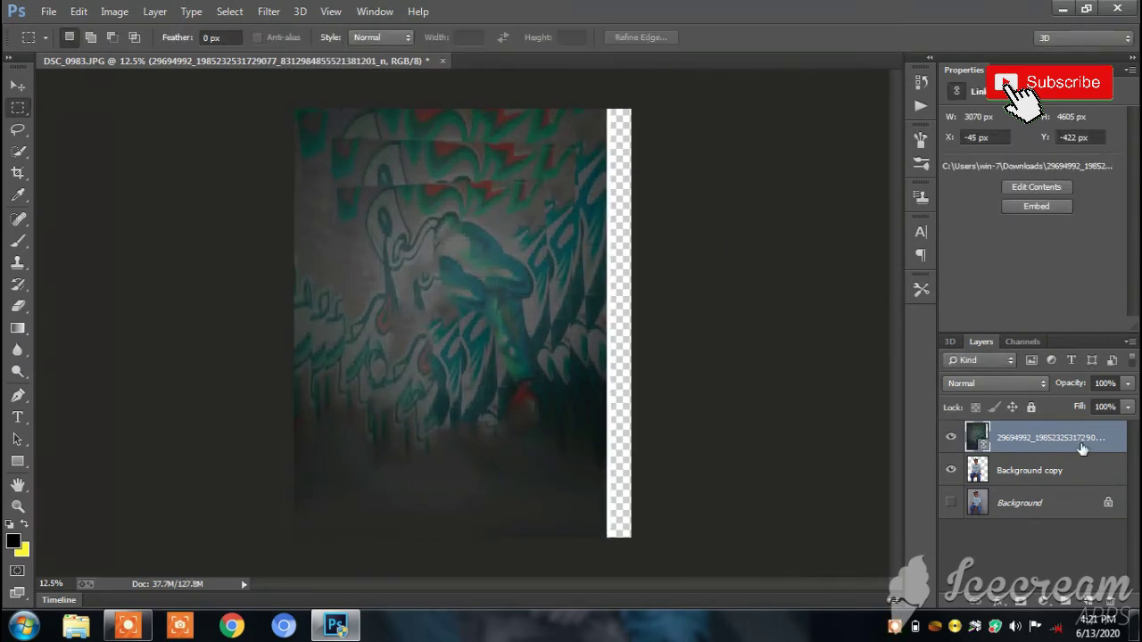
# Move the graffiti layer beneath Background copy so the boy sits in front
pyautogui.moveTo(1081, 448); pyautogui.dragTo(1062, 486)
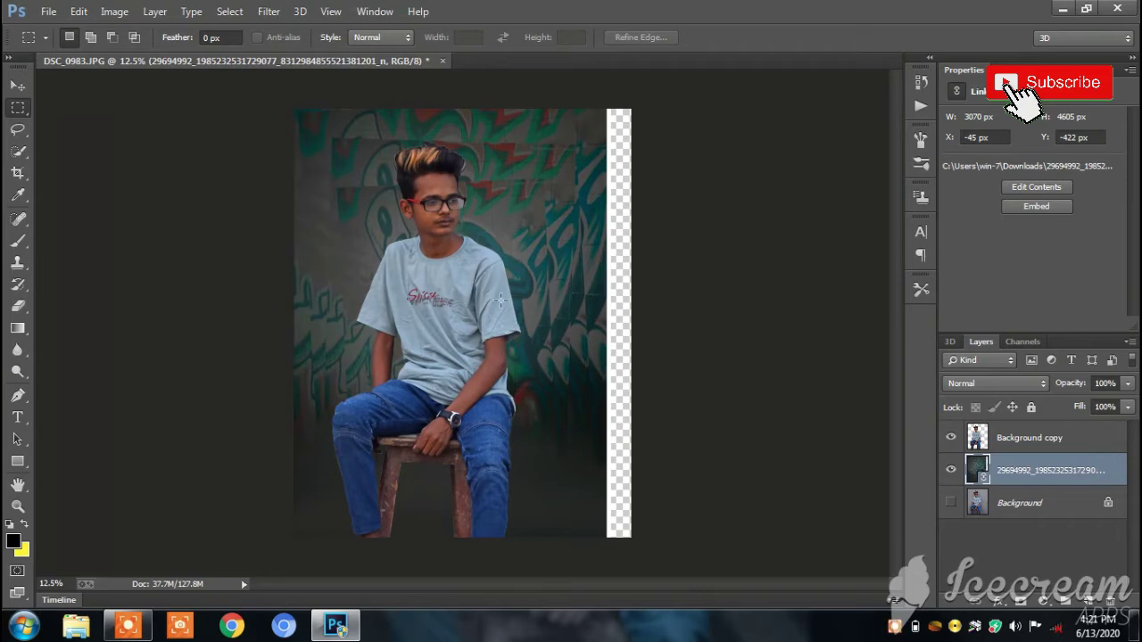
pyautogui.hotkey('ctrl', 't')
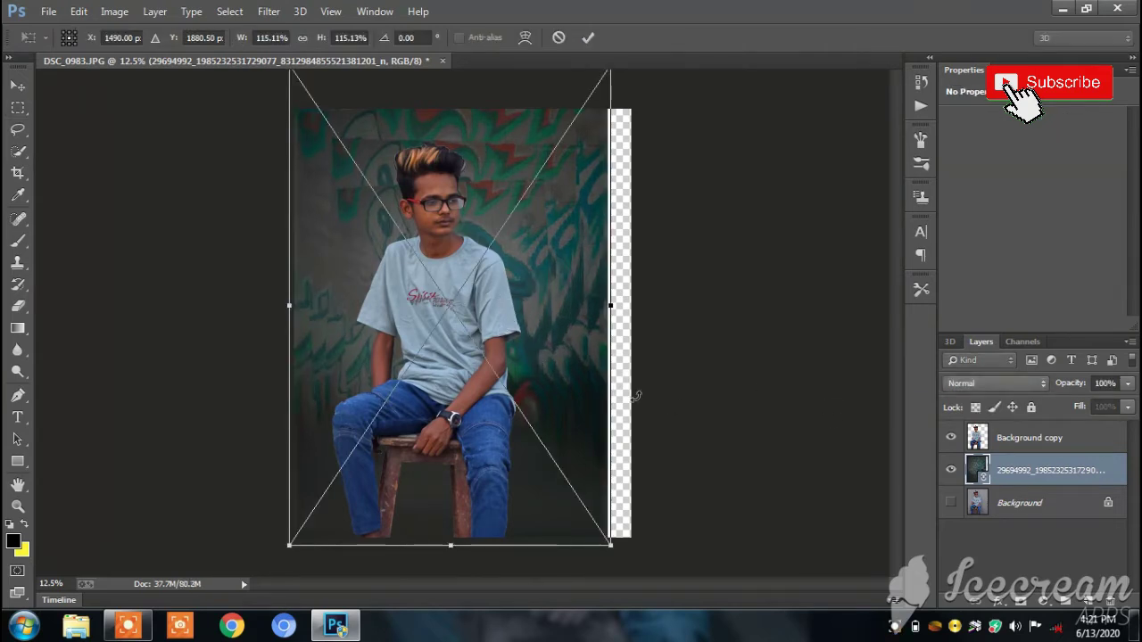
pyautogui.click(589, 39)
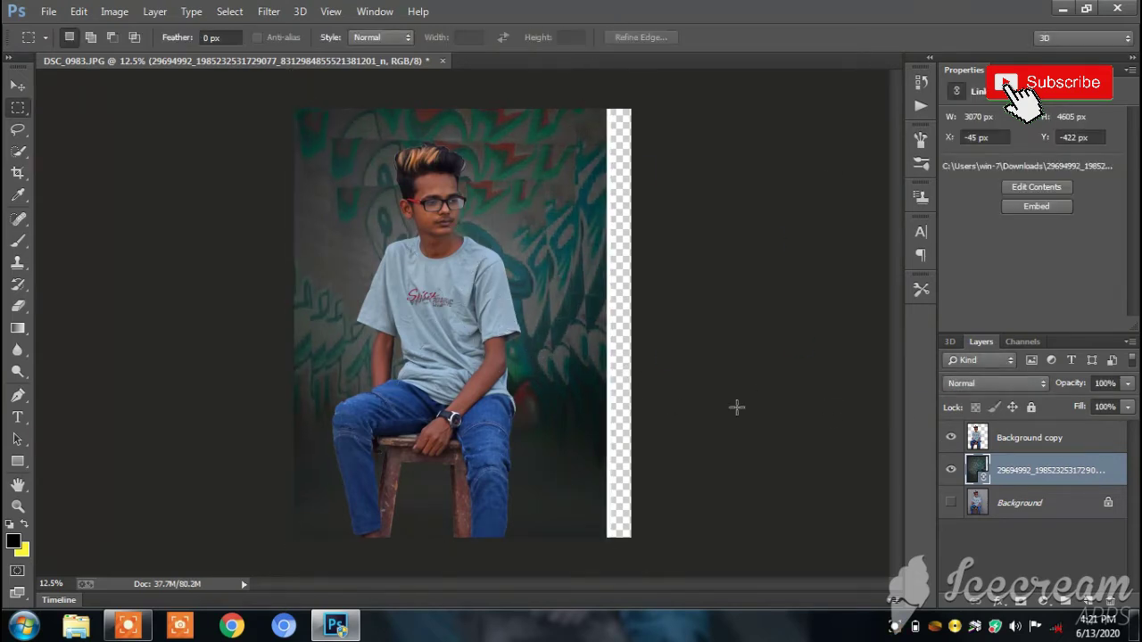
pyautogui.click(1019, 446)
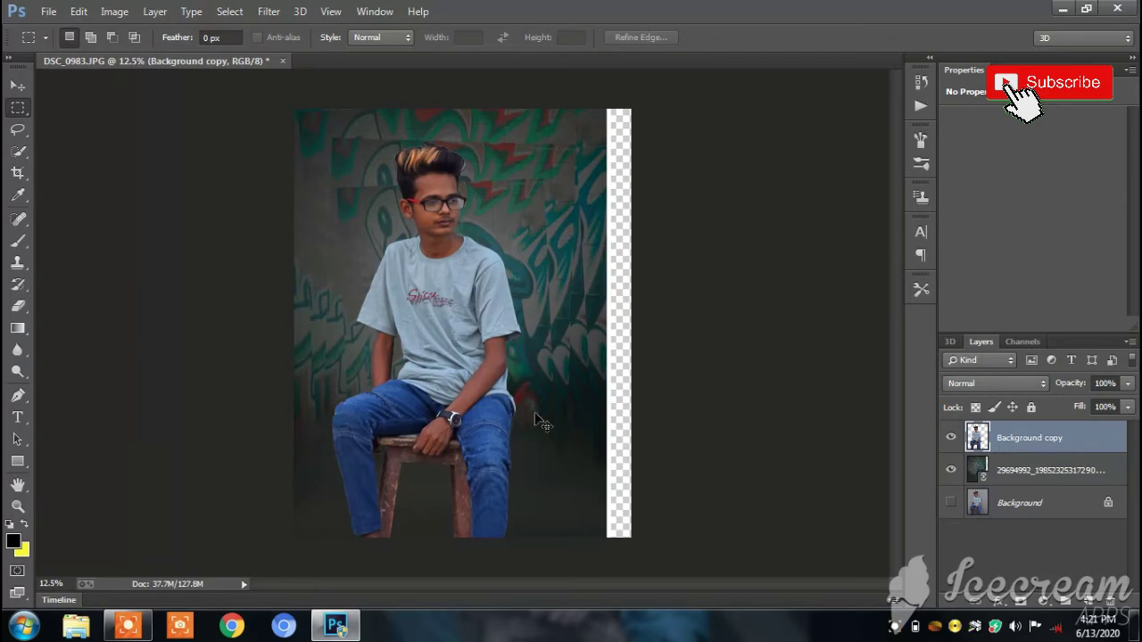
# Nudge the boy cut-out slightly lower on the canvas
pyautogui.hotkey('ctrl', 't')
pyautogui.moveTo(483, 446); pyautogui.dragTo(488, 496)
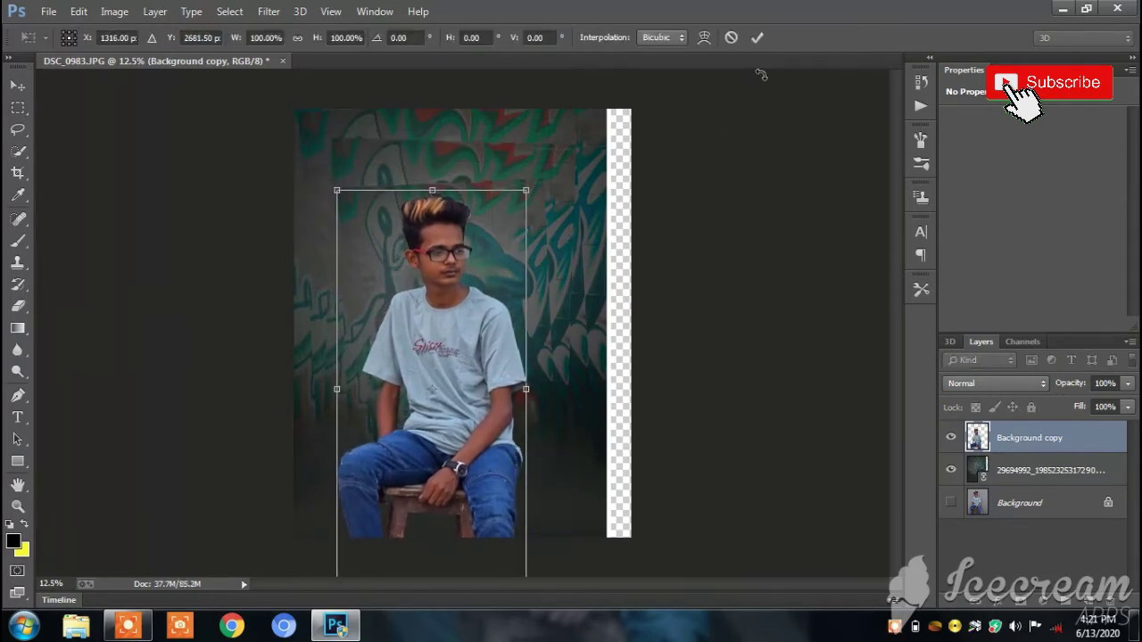
pyautogui.press('Return')
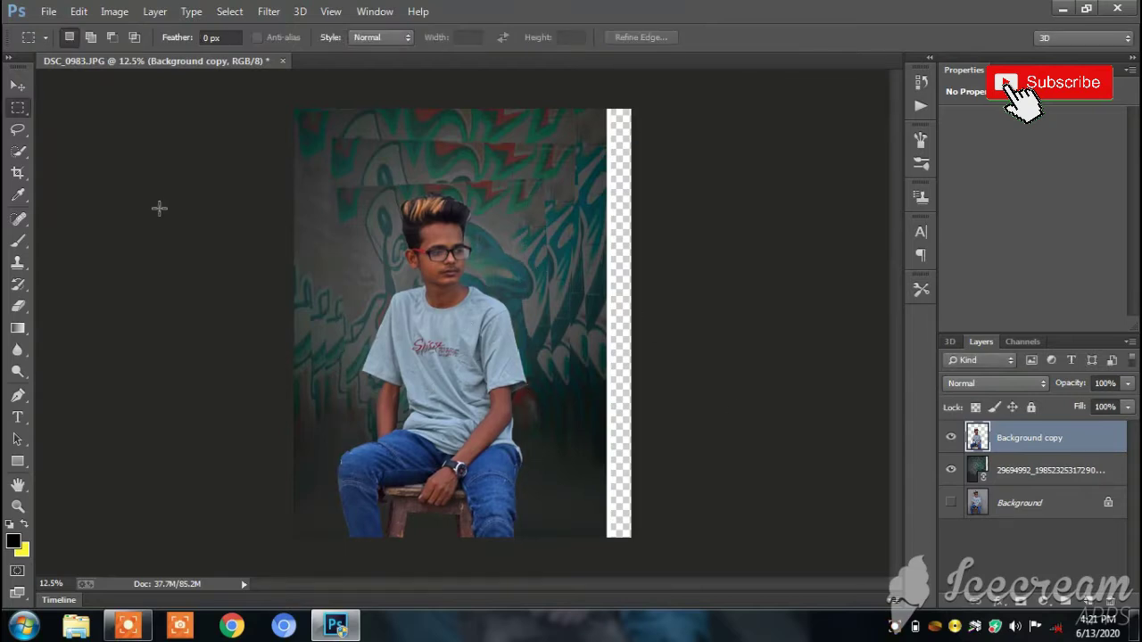
# Crop off the transparent right strip and zoom in on the cropped image
pyautogui.click(18, 173)
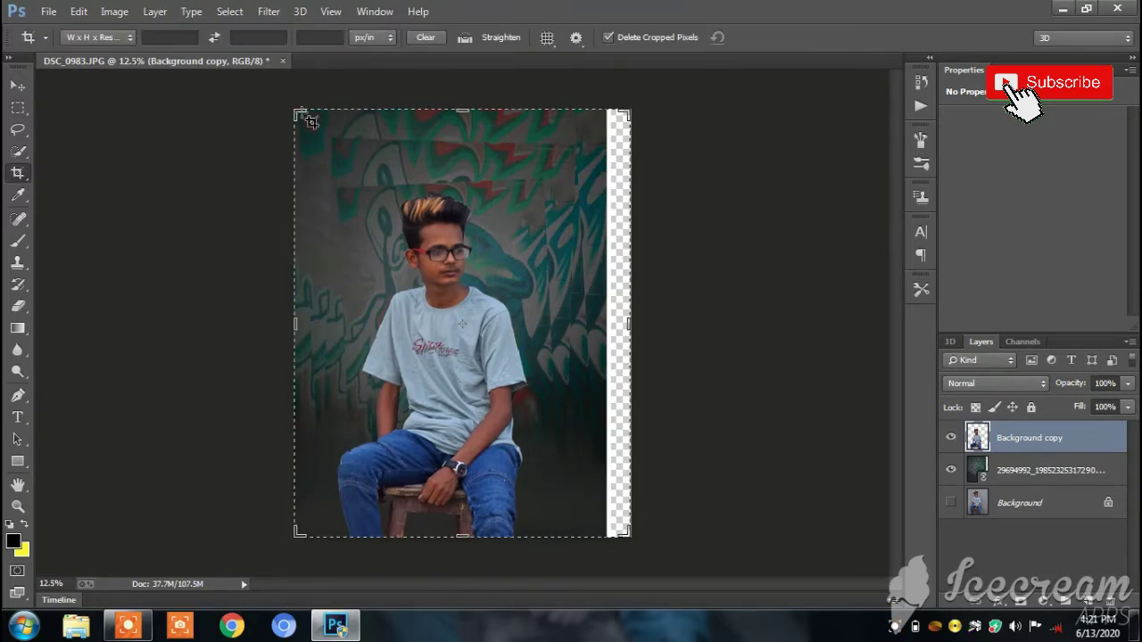
pyautogui.moveTo(290, 113); pyautogui.dragTo(304, 127)
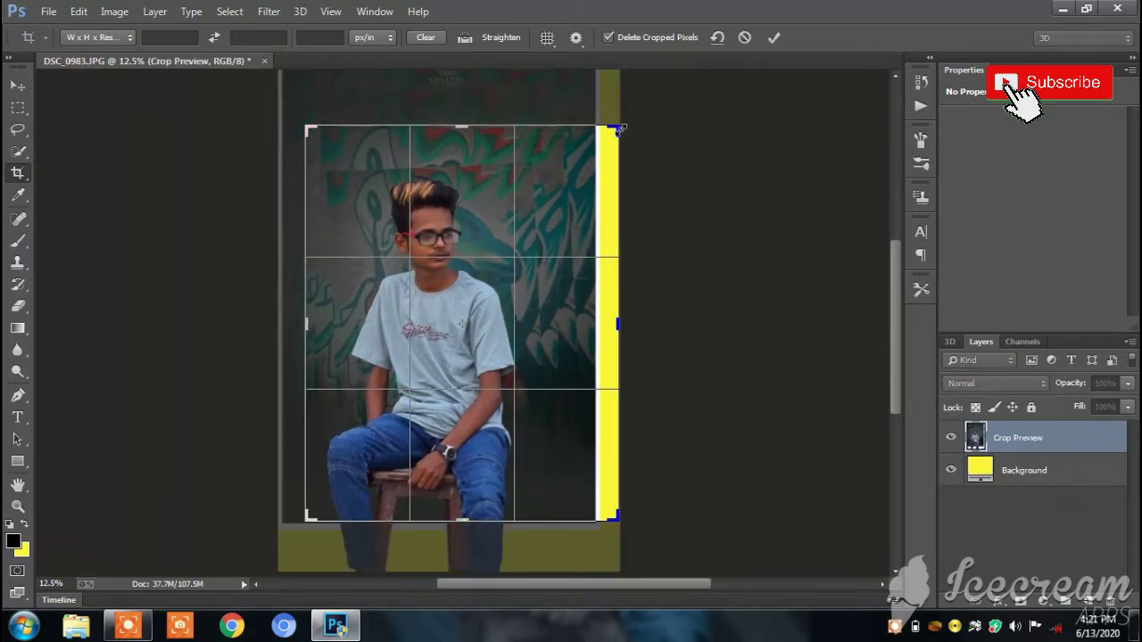
pyautogui.moveTo(615, 127); pyautogui.dragTo(590, 136)
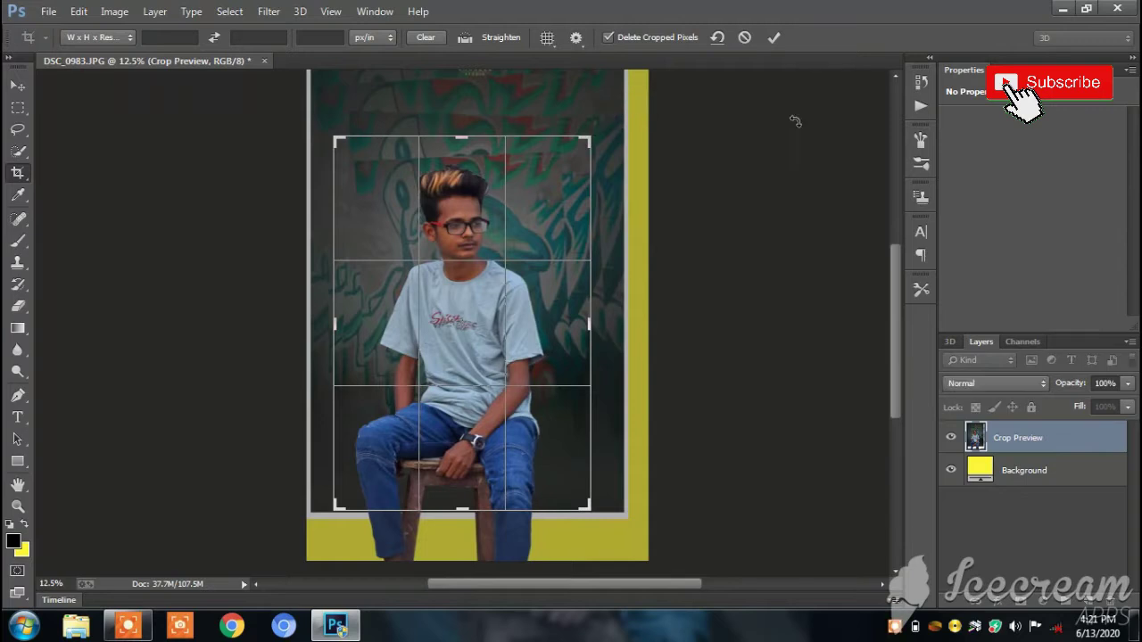
pyautogui.click(772, 40)
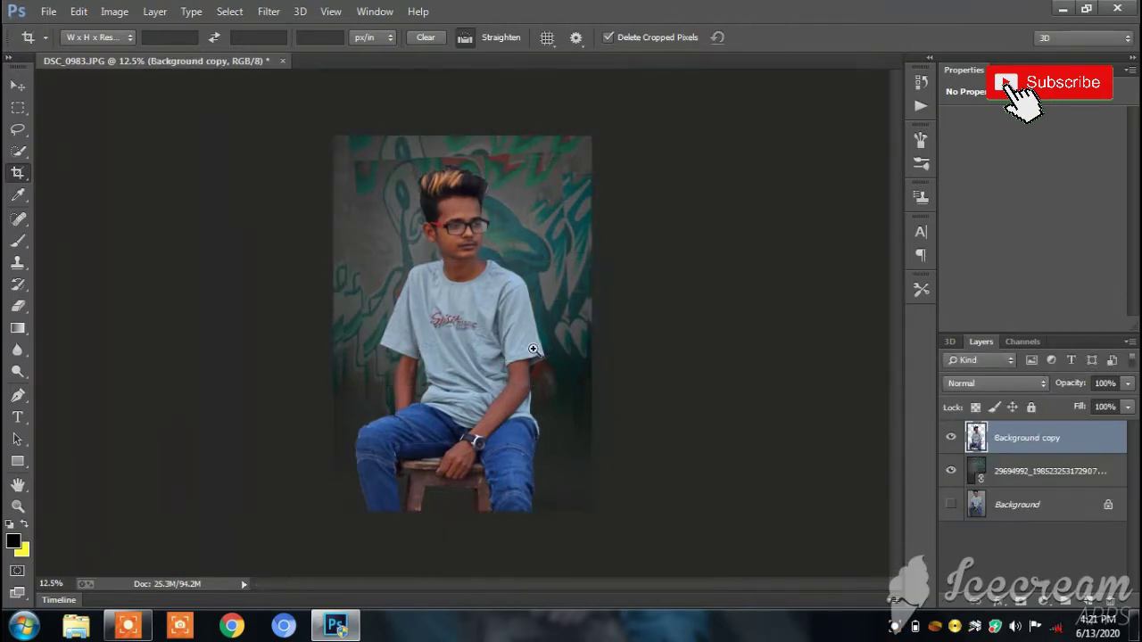
pyautogui.hotkey('ctrl', '+')
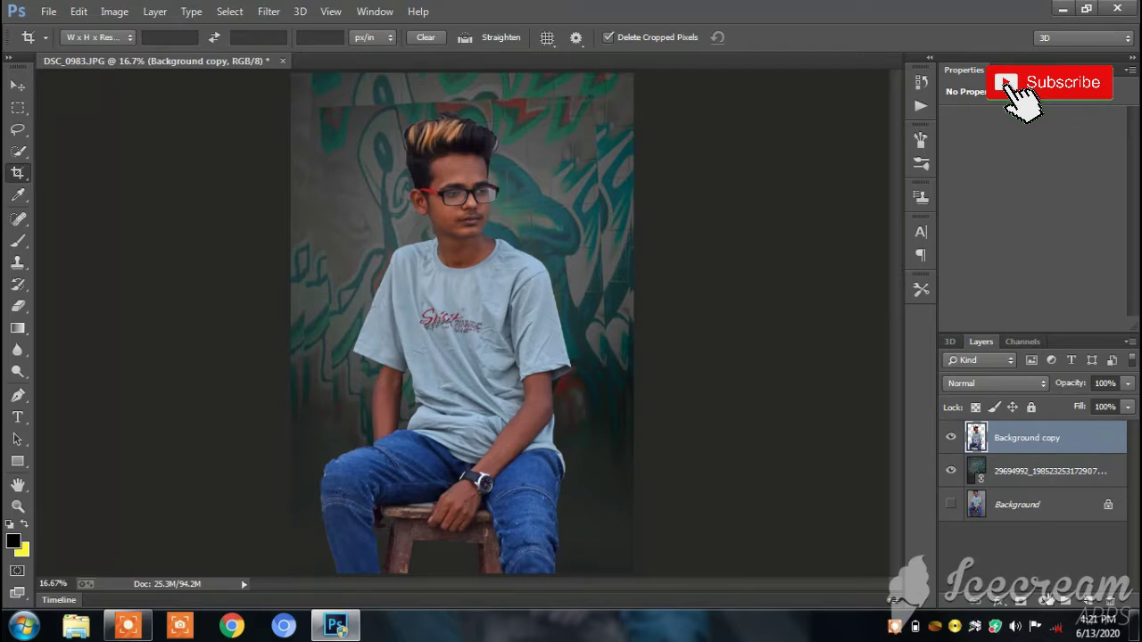
# Add Selective Color cutting Reds yellow/black and Cyans yellow, merged down into Background copy
pyautogui.click(1044, 602)
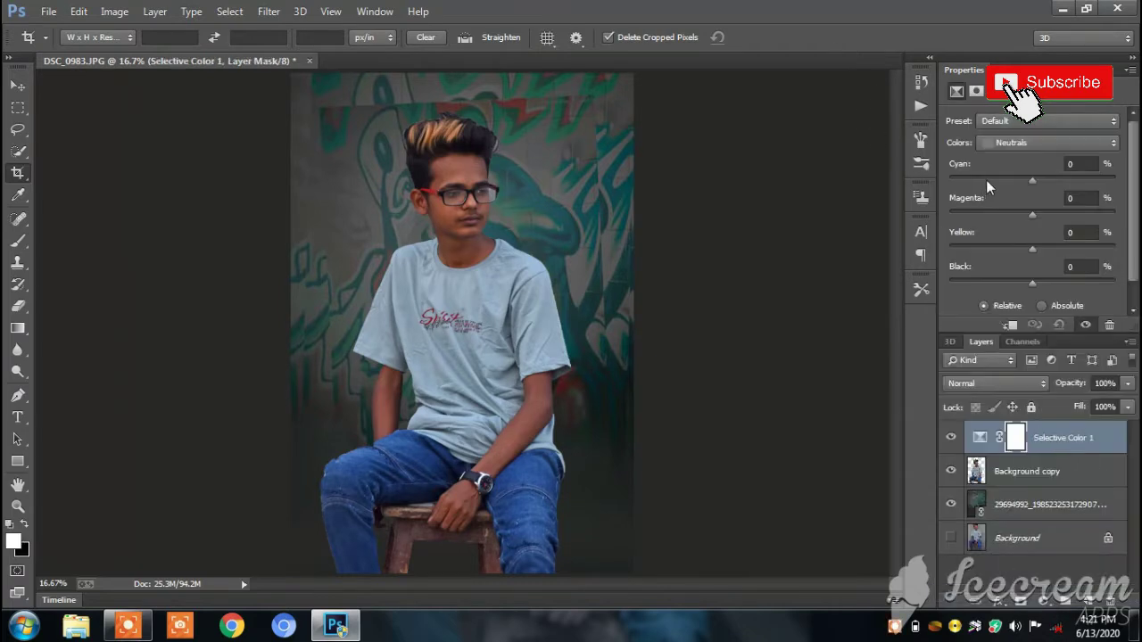
pyautogui.click(1044, 142)
pyautogui.click(1017, 165)
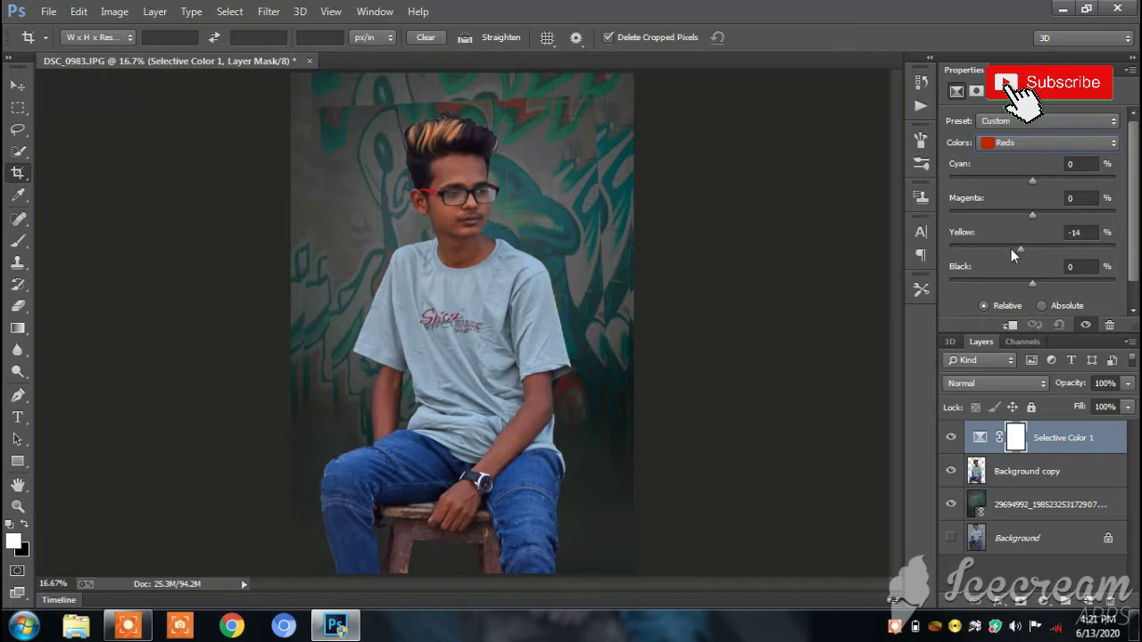
pyautogui.moveTo(1011, 249)
pyautogui.mouseDown()
pyautogui.moveTo(999, 249)
pyautogui.moveTo(984, 284)
pyautogui.mouseUp()
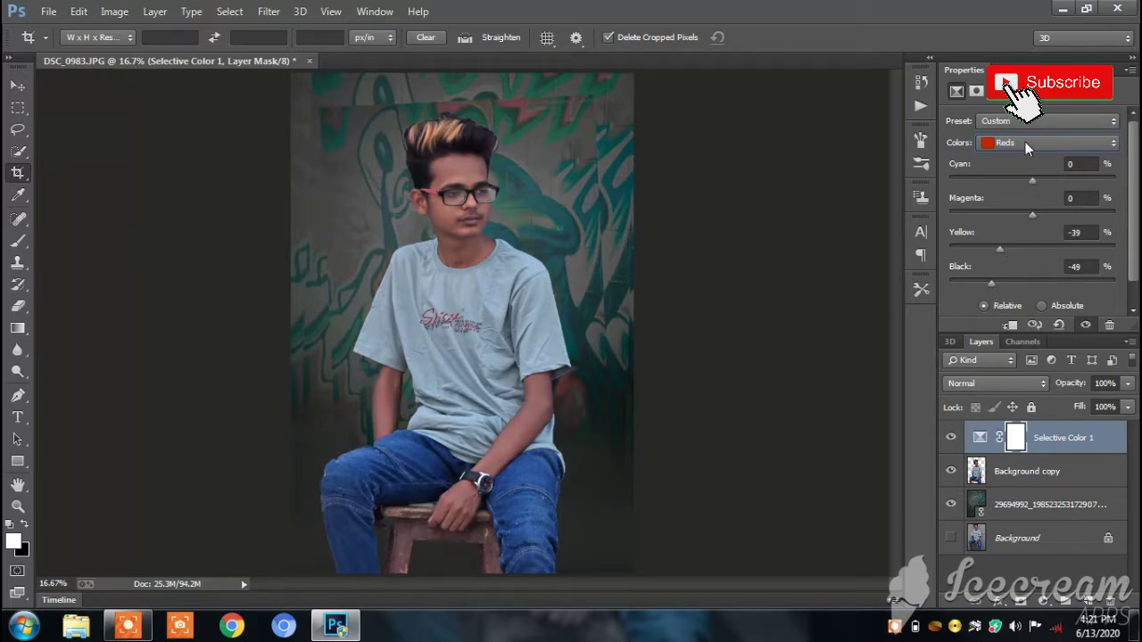
pyautogui.click(1025, 142)
pyautogui.click(1027, 218)
pyautogui.moveTo(1026, 215)
pyautogui.mouseDown()
pyautogui.moveTo(1002, 215)
pyautogui.moveTo(1033, 217)
pyautogui.moveTo(1029, 247)
pyautogui.moveTo(1043, 249)
pyautogui.moveTo(1010, 250)
pyautogui.mouseUp()
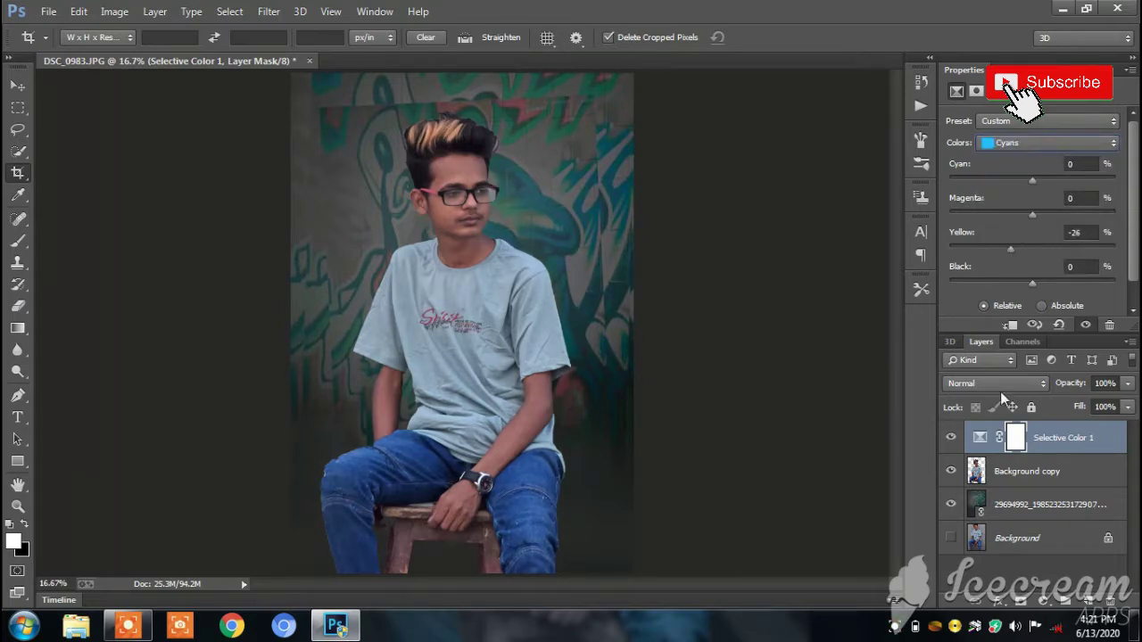
pyautogui.rightClick(1040, 429)
pyautogui.click(758, 479)
# Apply the Camera Raw preset Edition Pictures (1) to the boy's Background copy layer
pyautogui.click(270, 12)
pyautogui.click(295, 108)
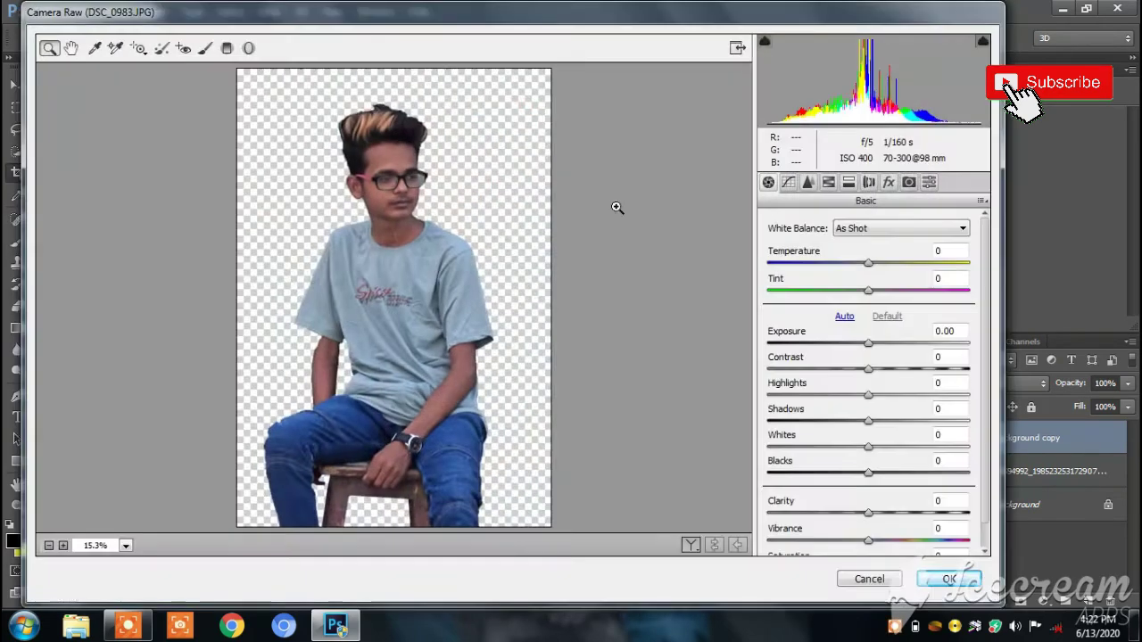
pyautogui.click(929, 182)
pyautogui.scroll(-6, 852, 393)
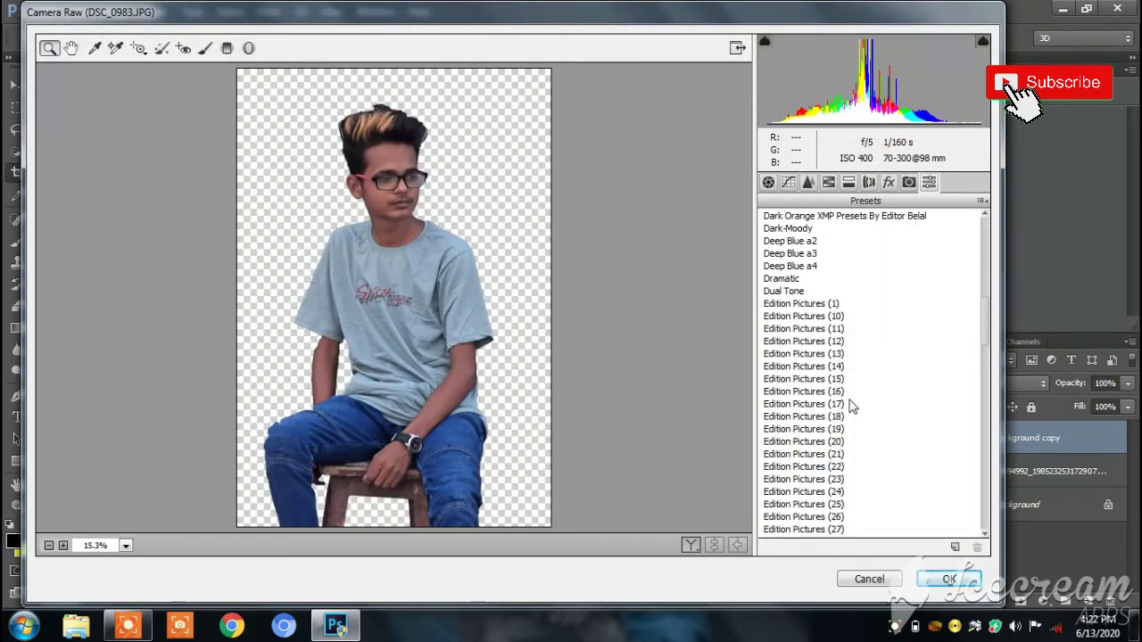
pyautogui.click(806, 305)
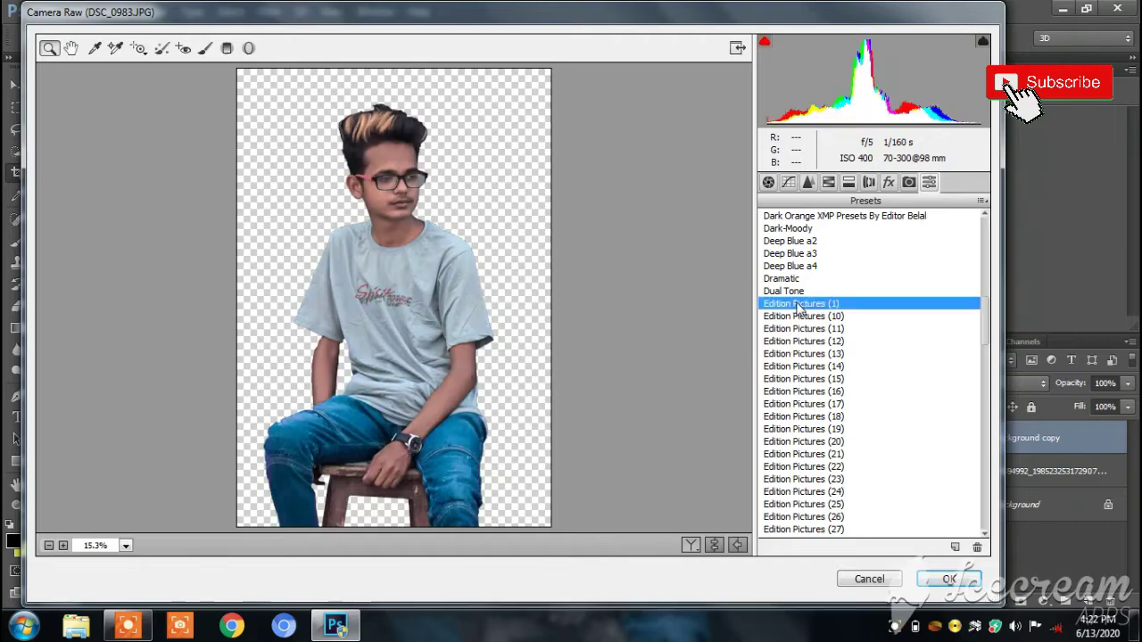
pyautogui.click(924, 579)
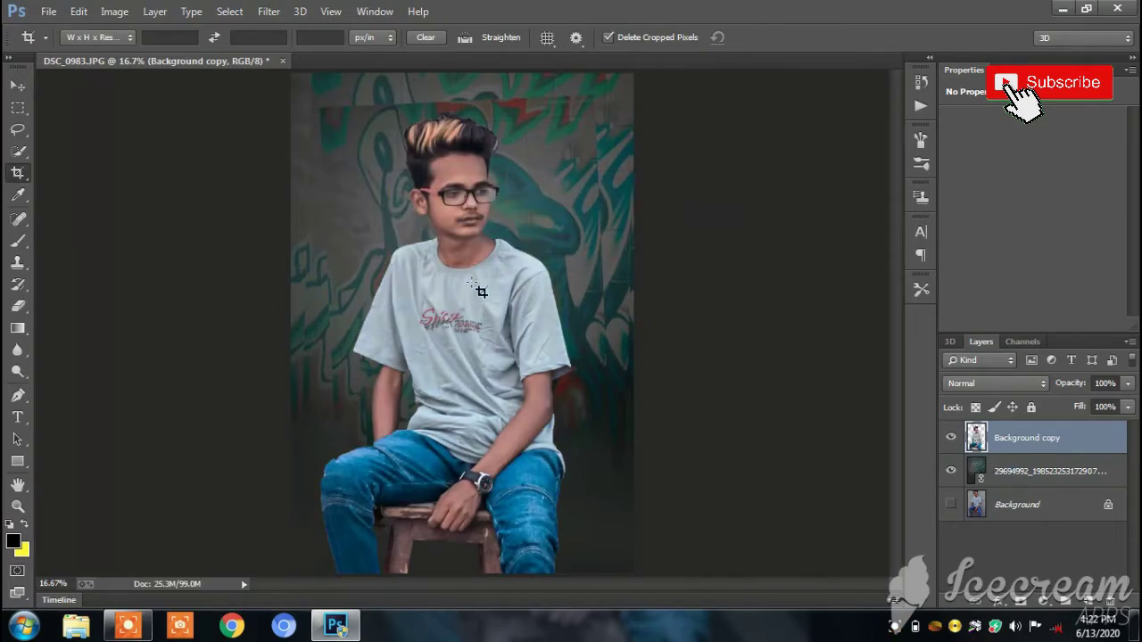
pyautogui.click(1015, 478)
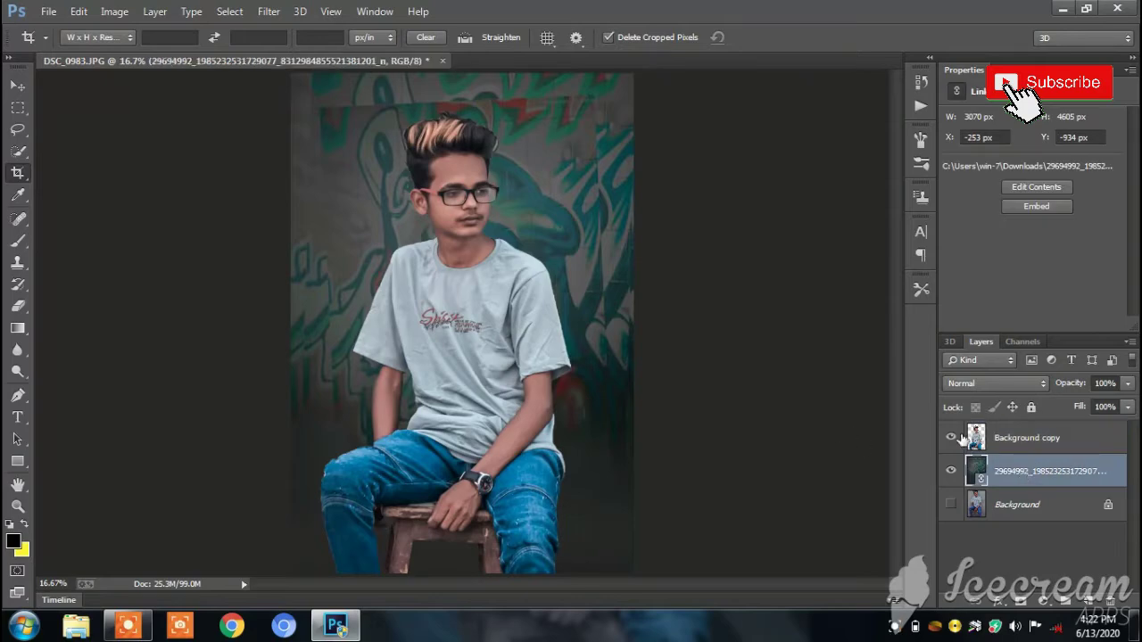
# Apply the Edition Pictures (1) Camera Raw preset to the graffiti wall layer
pyautogui.click(269, 11)
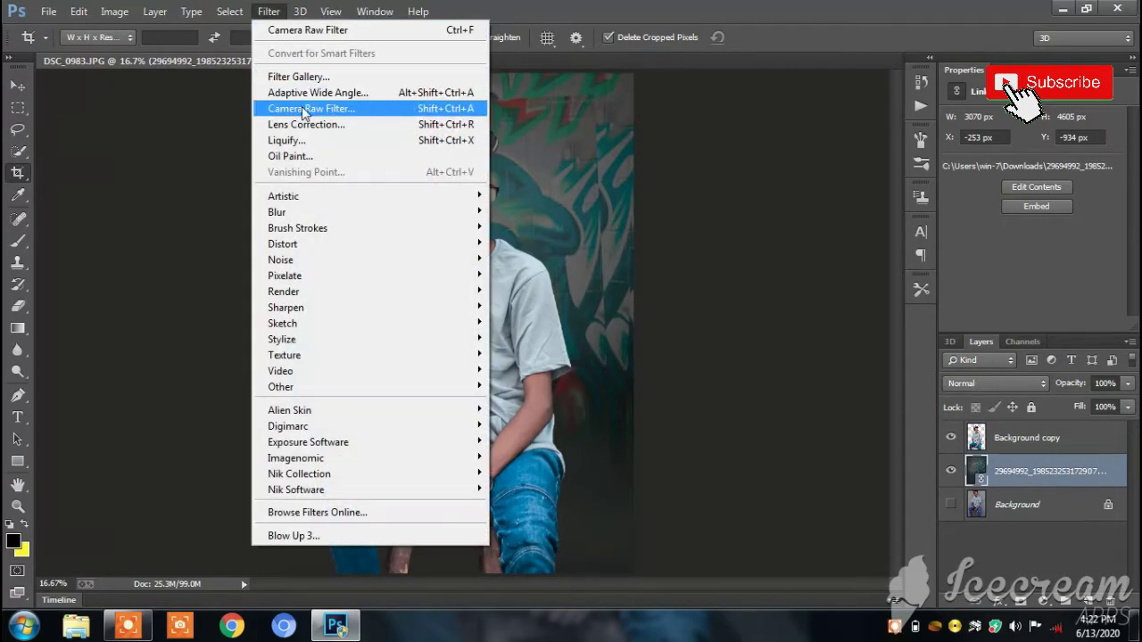
pyautogui.click(303, 111)
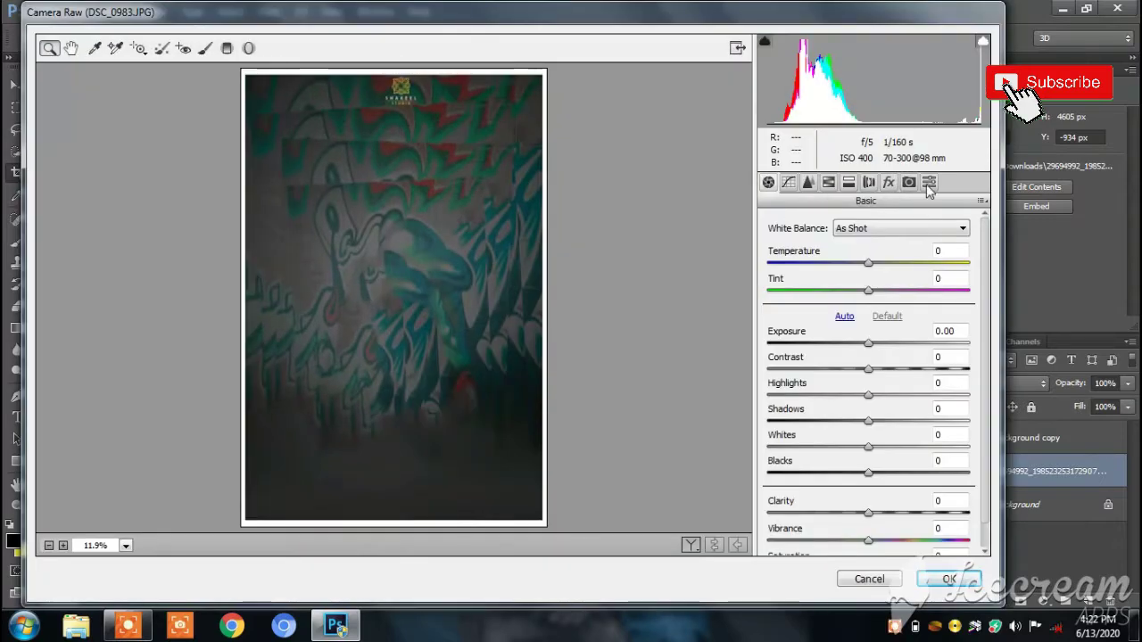
pyautogui.click(928, 183)
pyautogui.scroll(-2, 838, 437)
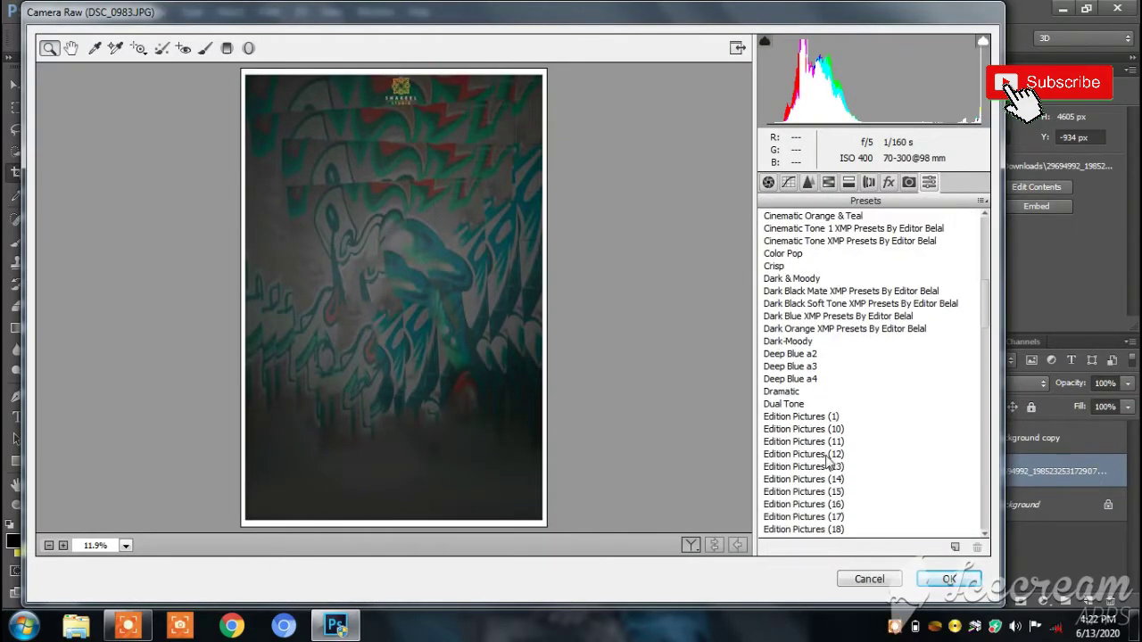
pyautogui.click(817, 419)
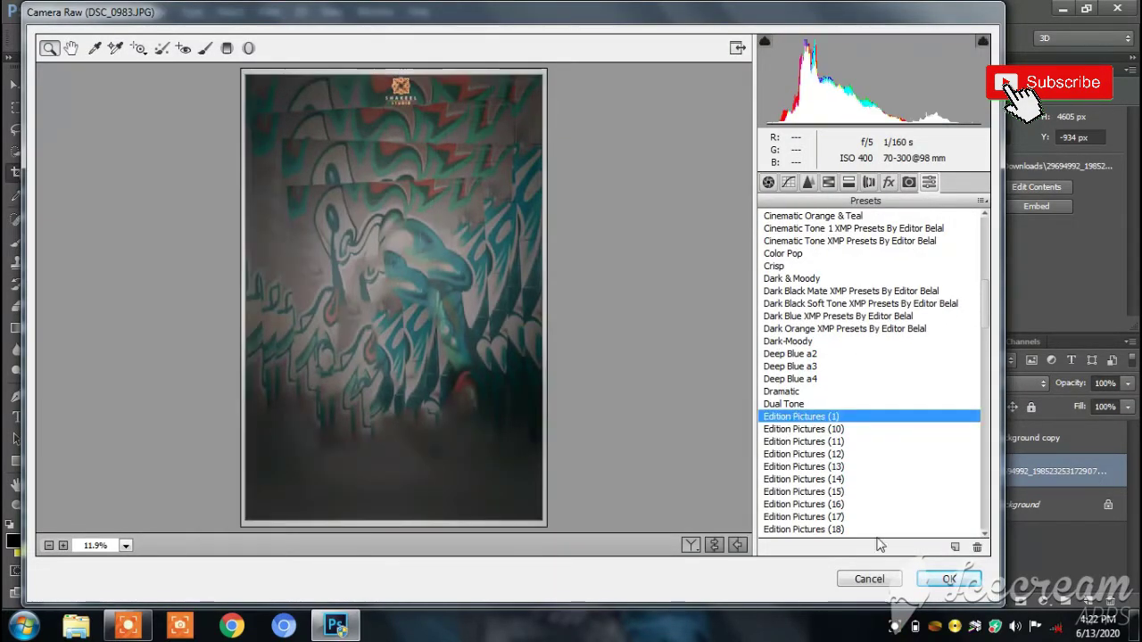
# Set HSL saturation for Aquas, Blues and Purples to +73 and Magentas to +72
pyautogui.click(828, 182)
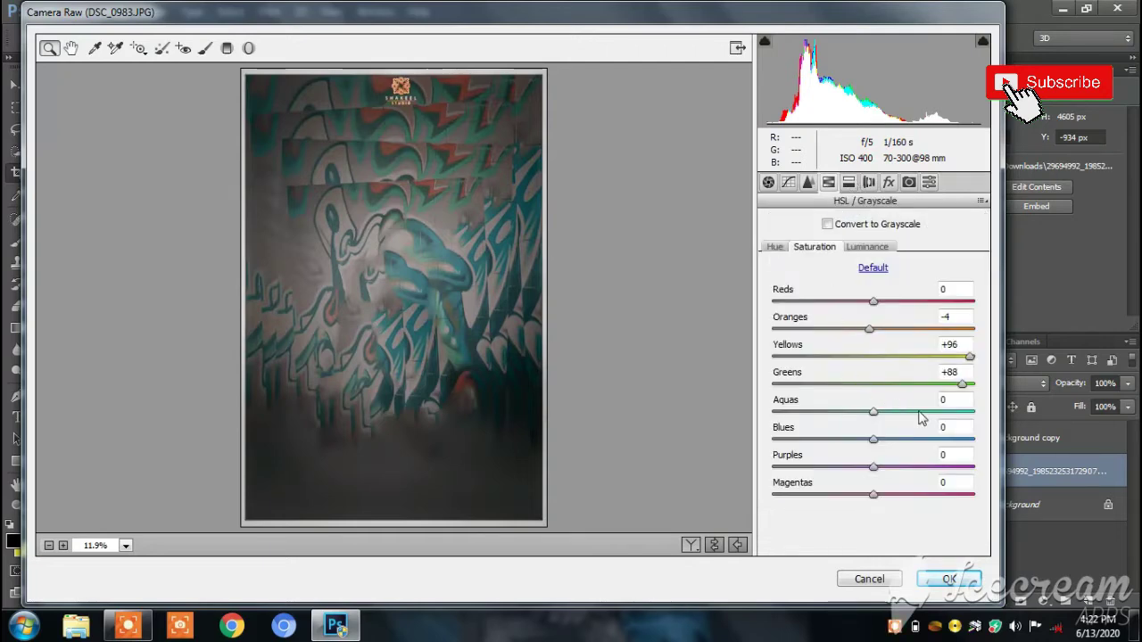
pyautogui.click(947, 400)
pyautogui.write('73')
pyautogui.click(947, 427)
pyautogui.write('73')
pyautogui.click(947, 455)
pyautogui.write('73')
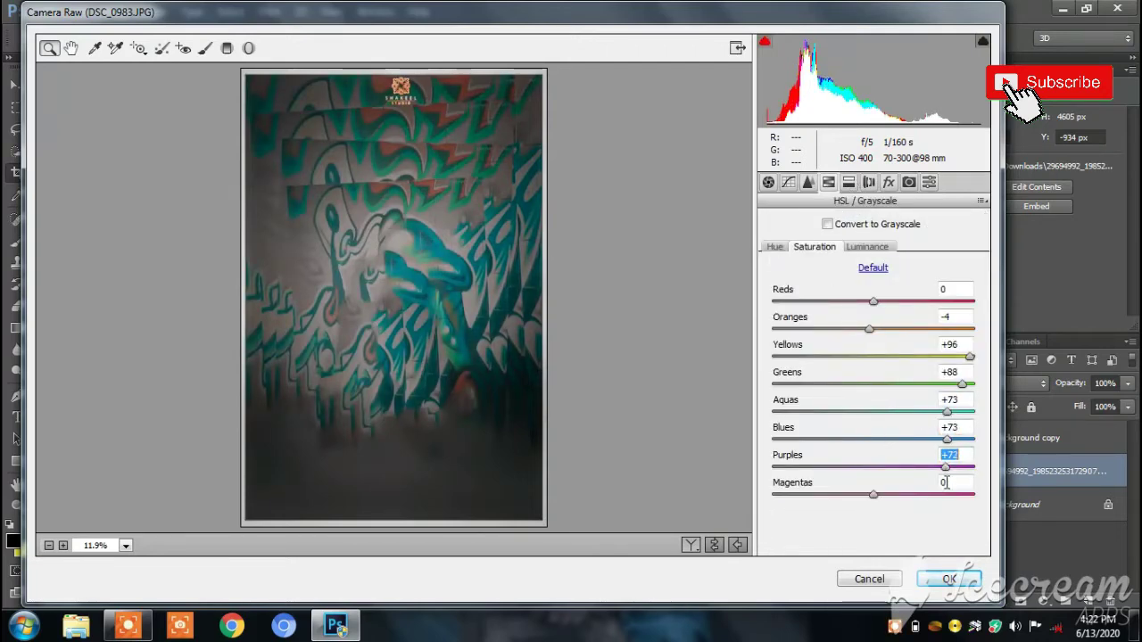
pyautogui.click(946, 494)
pyautogui.click(948, 579)
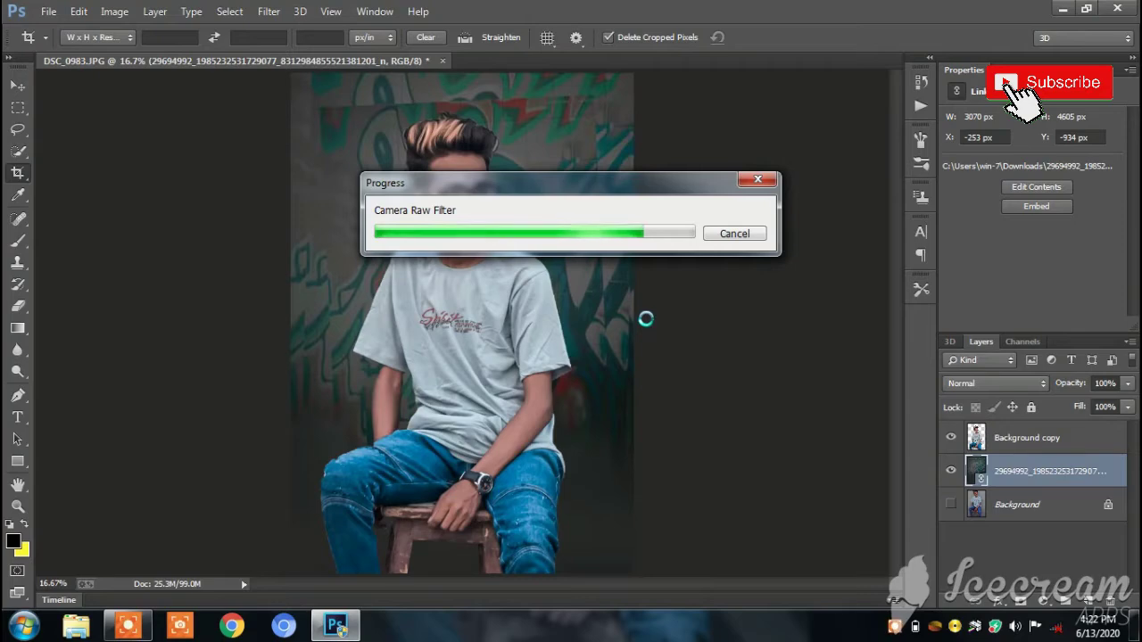
pyautogui.keyDown('ctrl'); pyautogui.keyDown('alt'); pyautogui.click(647, 319); pyautogui.keyUp('alt'); pyautogui.keyUp('ctrl')
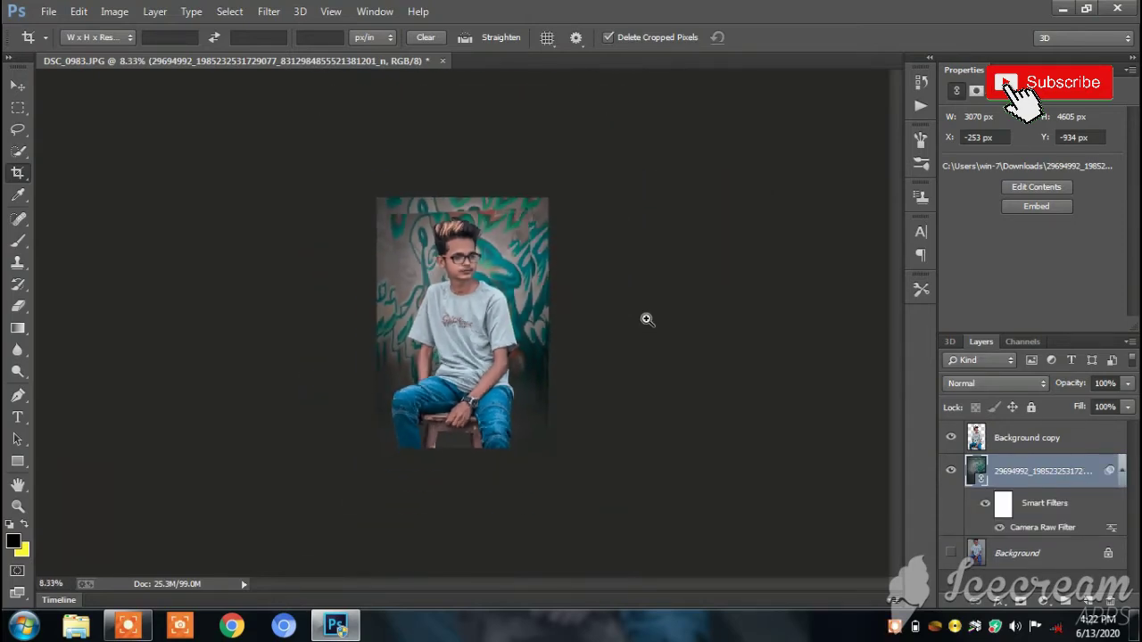
# Toggle the wall's Camera Raw filter off and on to compare the grading
pyautogui.keyDown('ctrl'); pyautogui.click(647, 319); pyautogui.keyUp('ctrl')
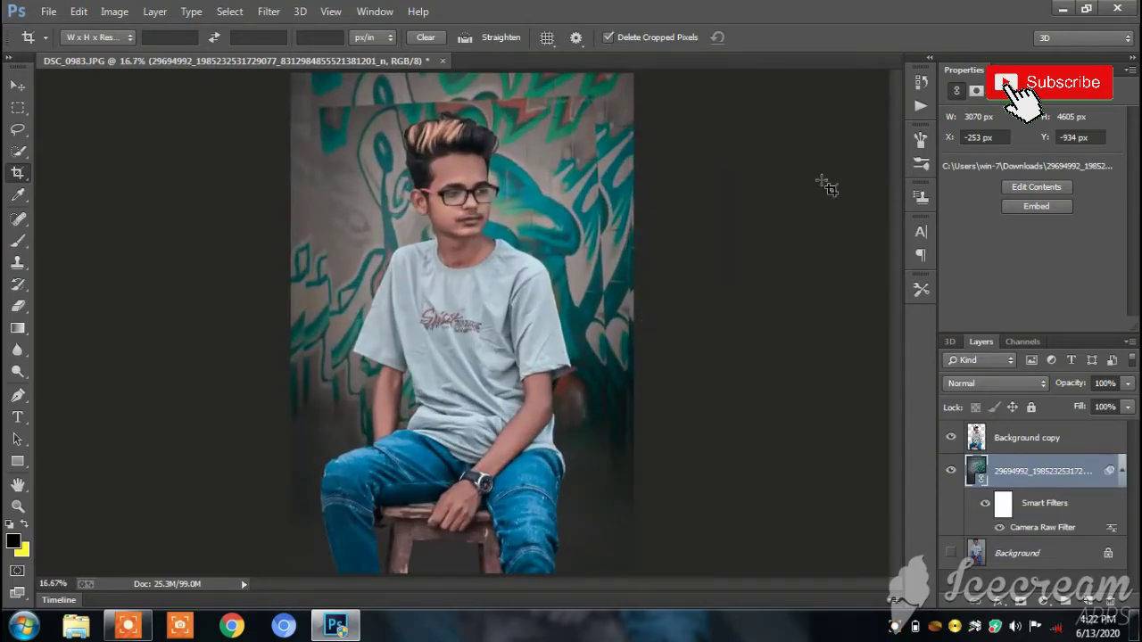
pyautogui.click(983, 506)
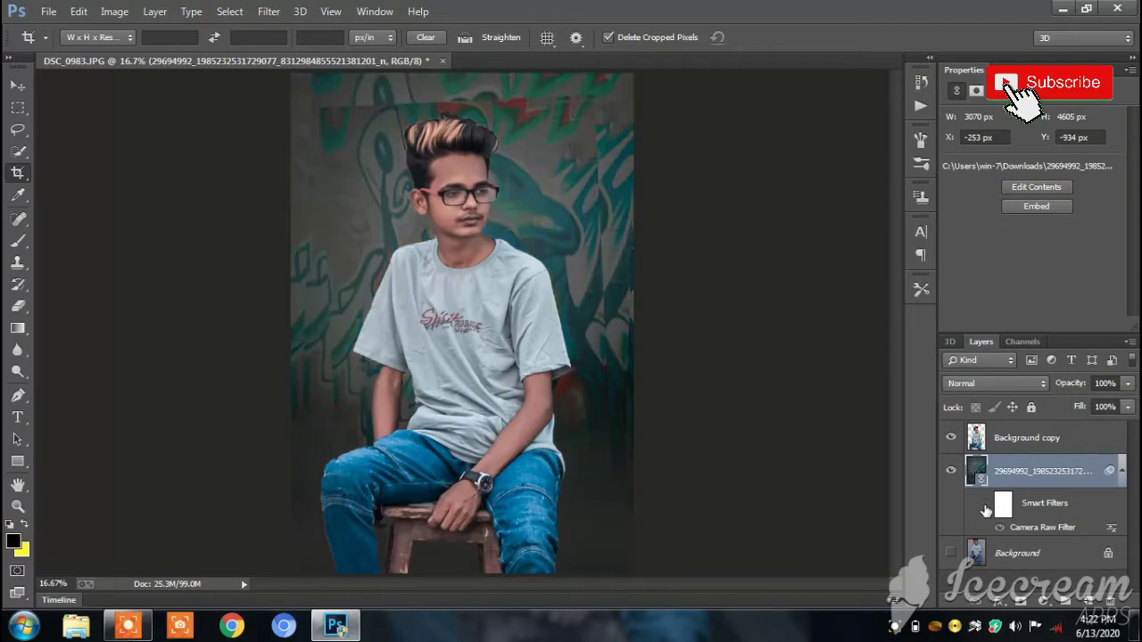
pyautogui.click(985, 509)
pyautogui.click(985, 507)
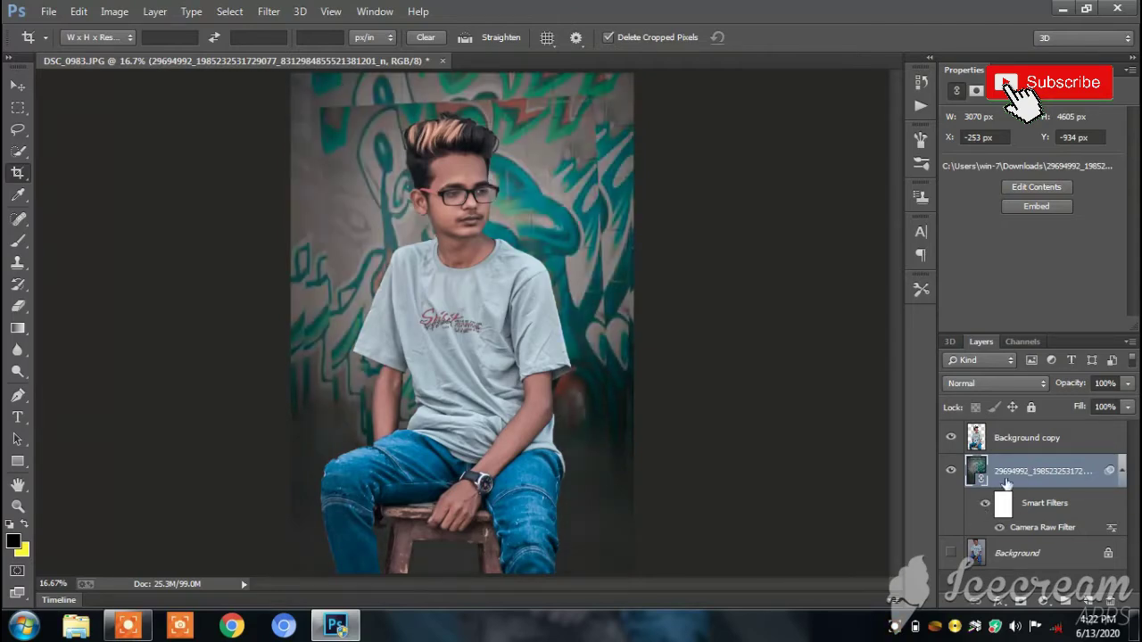
# Add a Selective Color layer above the wall with Cyans Yellow at −29
pyautogui.click(1045, 600)
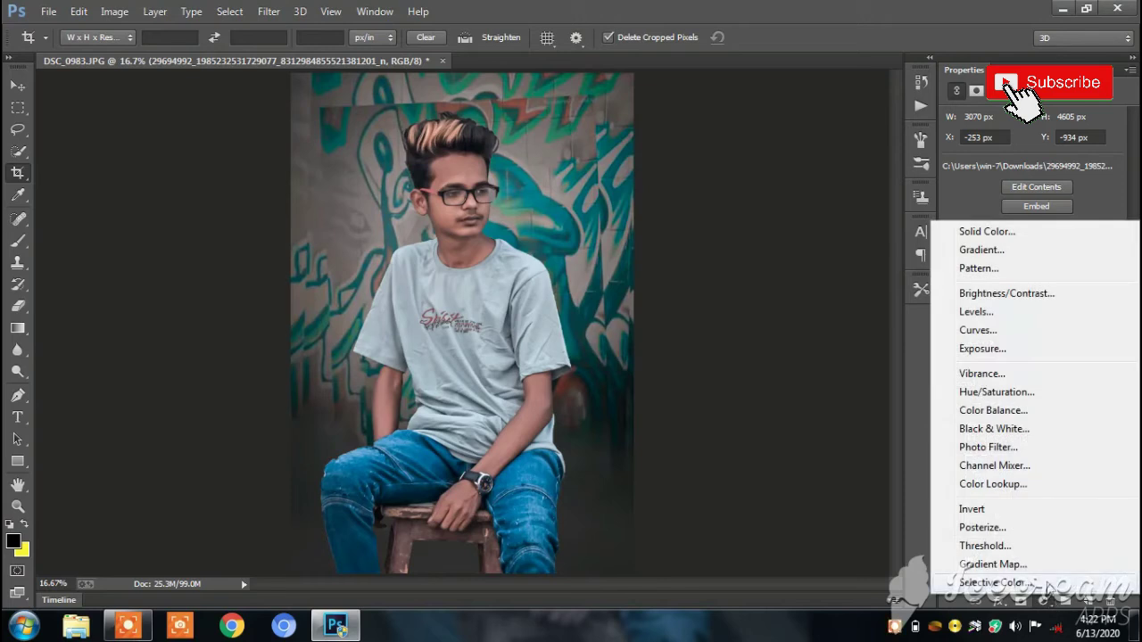
pyautogui.click(1026, 581)
pyautogui.moveTo(1031, 250)
pyautogui.mouseDown()
pyautogui.moveTo(1009, 250)
pyautogui.moveTo(1040, 289)
pyautogui.mouseUp()
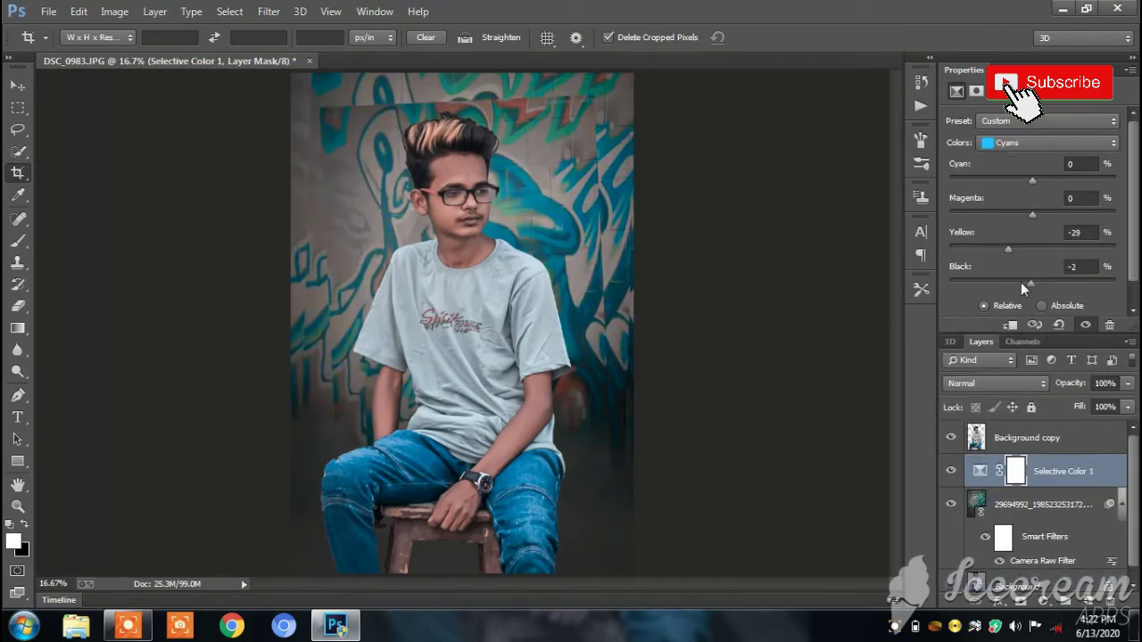
# Set the Selective Color Blues to Magenta −15 and Yellow +59, then compare
pyautogui.click(1013, 145)
pyautogui.click(1012, 213)
pyautogui.moveTo(1031, 249); pyautogui.dragTo(987, 251)
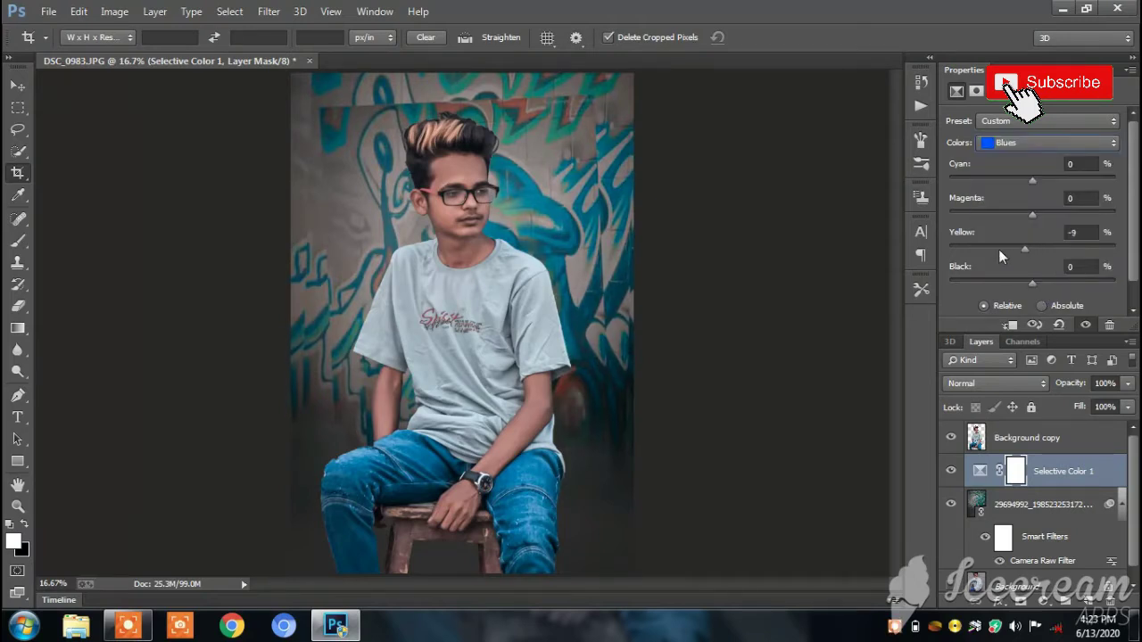
pyautogui.moveTo(1030, 216)
pyautogui.mouseDown()
pyautogui.moveTo(980, 221)
pyautogui.moveTo(1002, 219)
pyautogui.mouseUp()
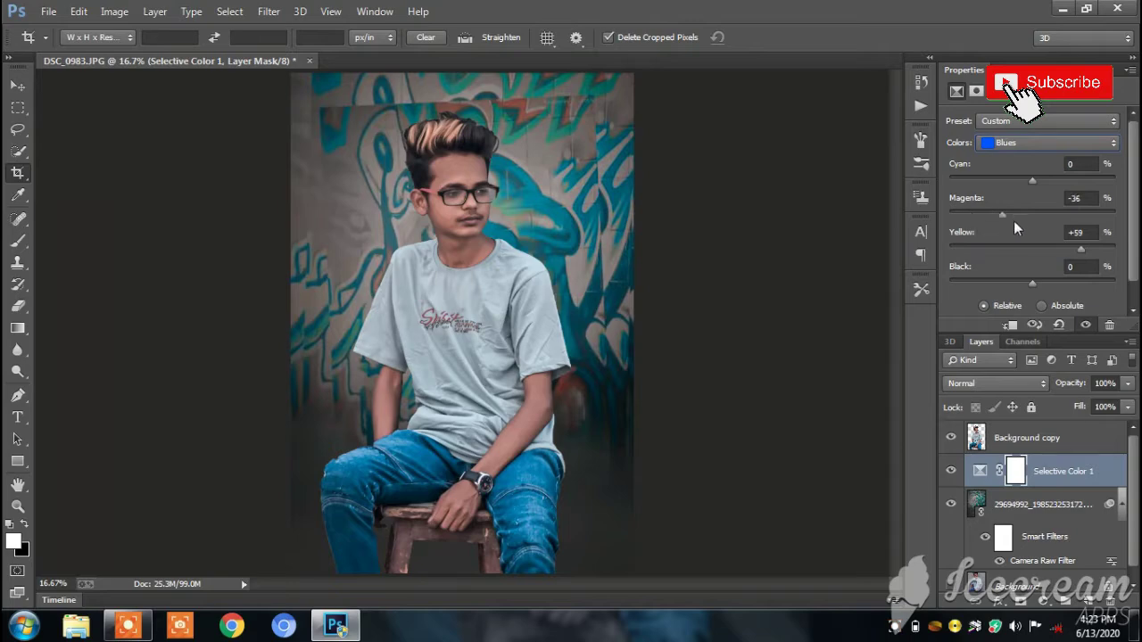
pyautogui.click(953, 471)
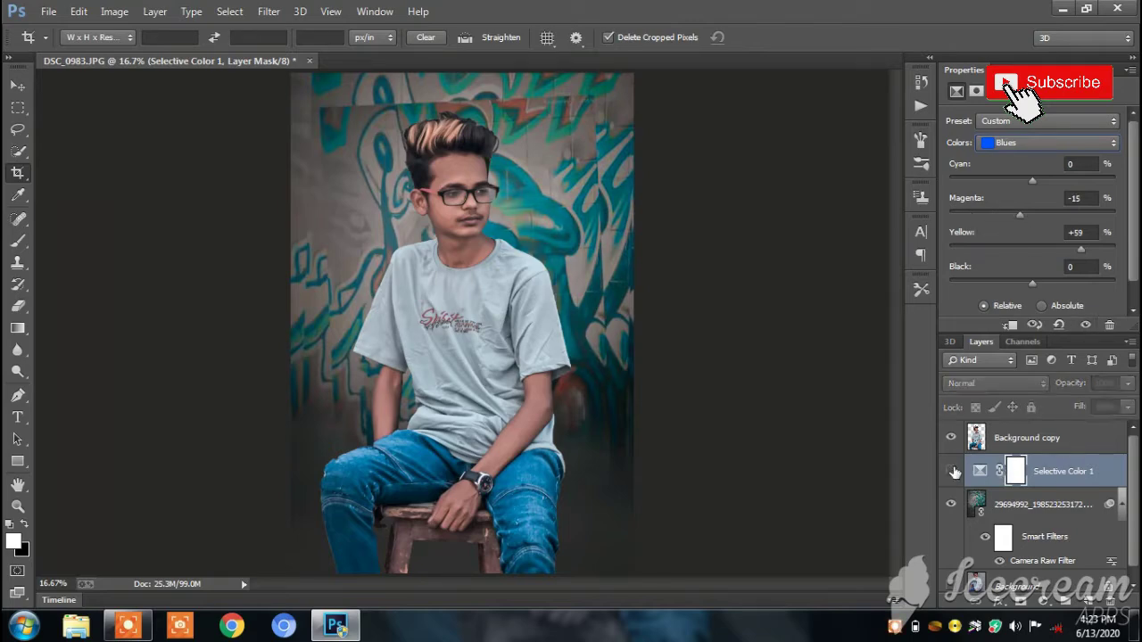
pyautogui.rightClick(1048, 478)
pyautogui.press('Escape')
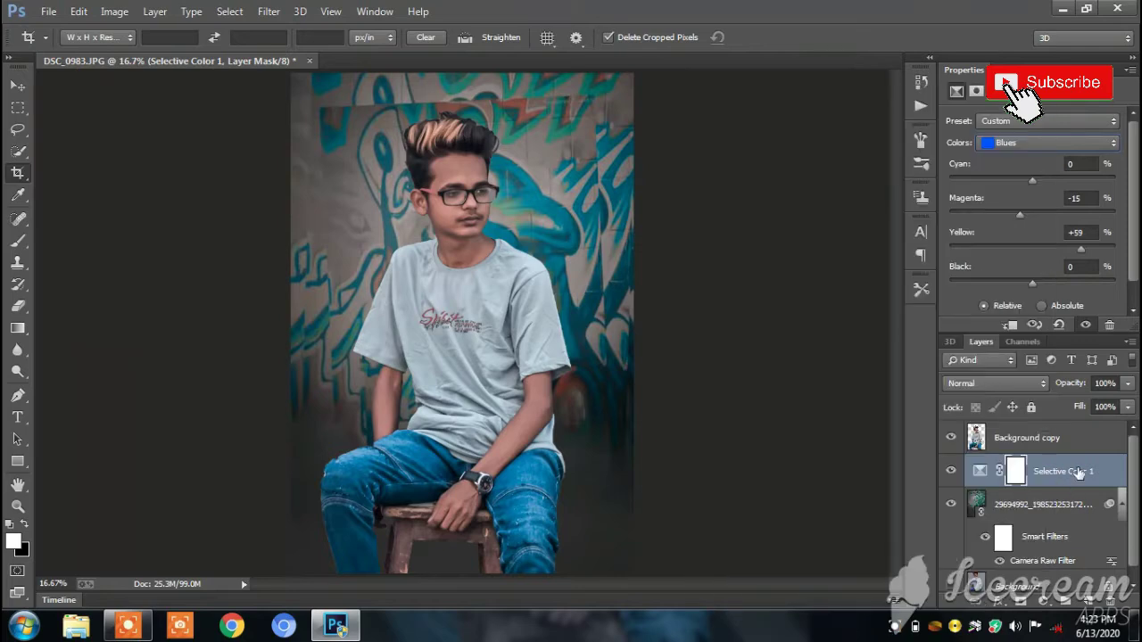
pyautogui.scroll(-1, 1111, 494)
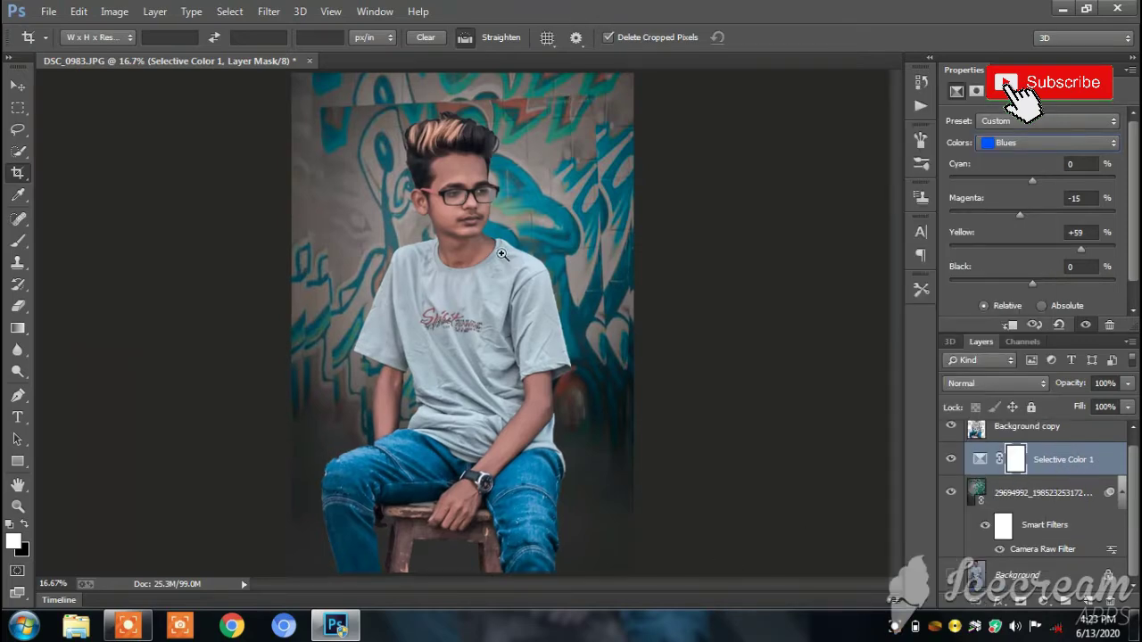
pyautogui.hotkey('ctrl', '-')
# Merge visible layers and flatten the image into a single Background layer
pyautogui.rightClick(1042, 463)
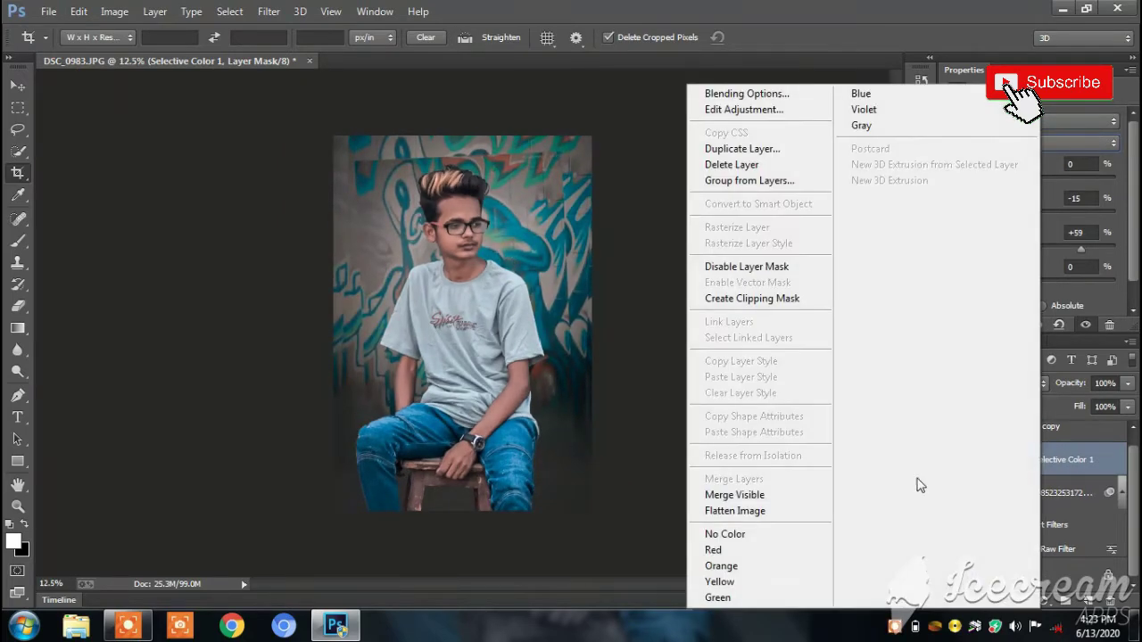
pyautogui.click(774, 496)
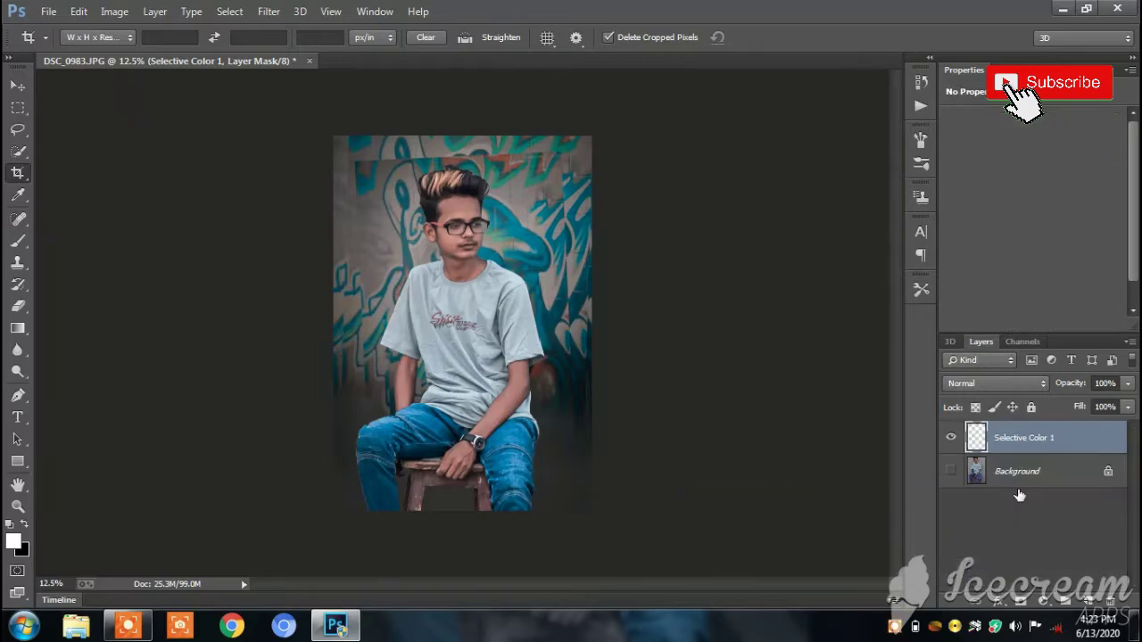
pyautogui.rightClick(1065, 448)
pyautogui.click(791, 516)
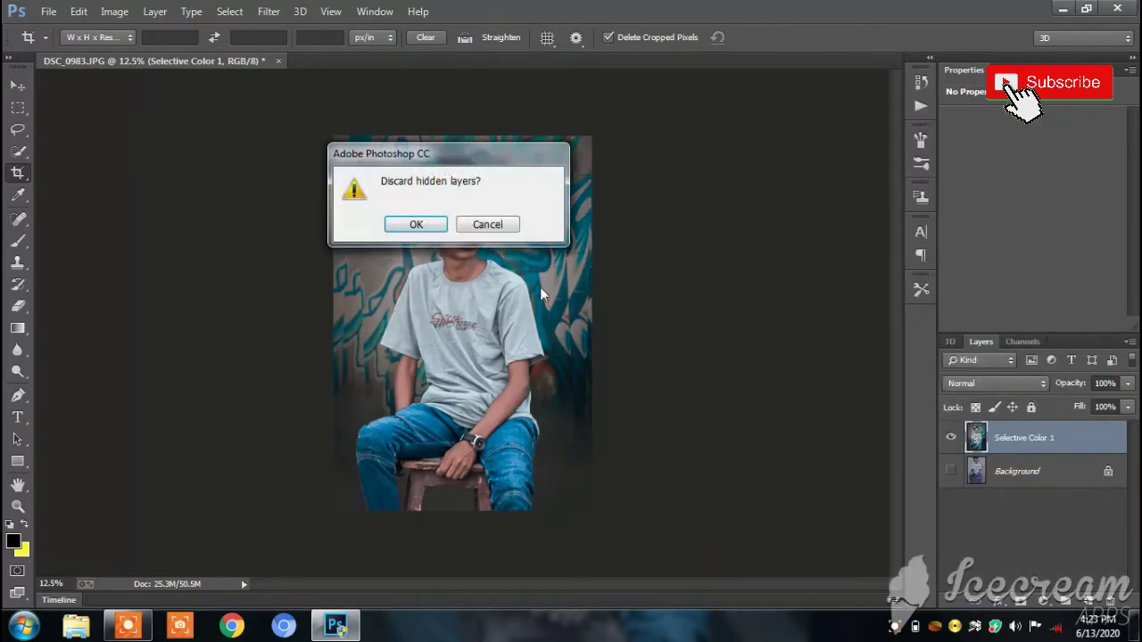
pyautogui.click(409, 226)
# Reshape both sides of the boy's hair outline with Liquify's Forward Warp
pyautogui.hotkey('ctrl', '+')
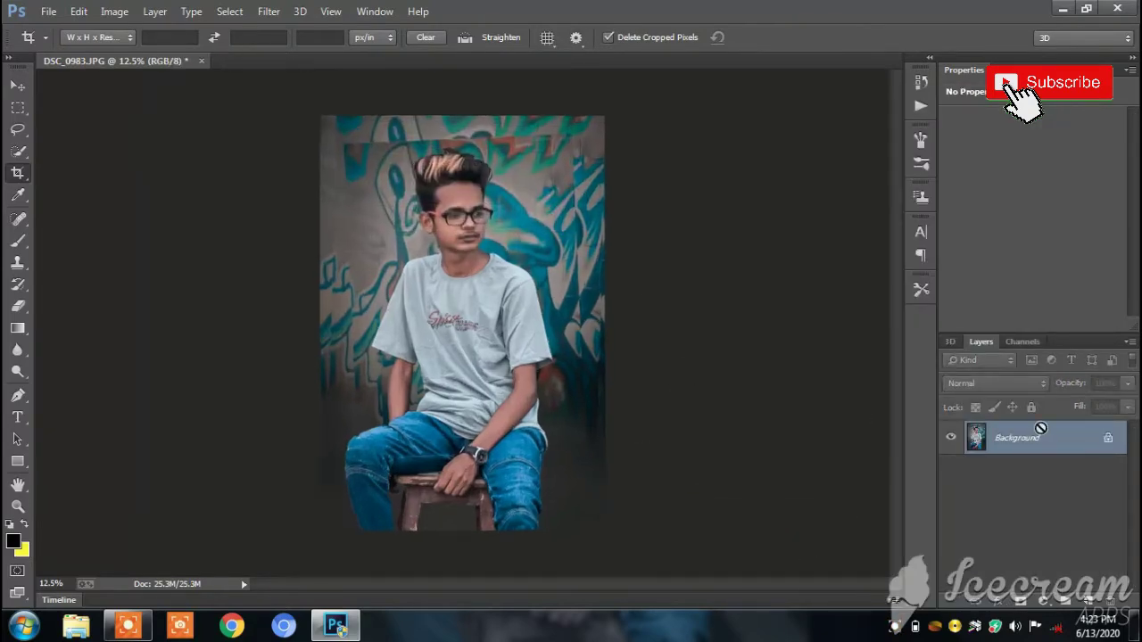
pyautogui.hotkey('ctrl', '+')
pyautogui.keyDown('ctrl'); pyautogui.click(472, 228); pyautogui.keyUp('ctrl')
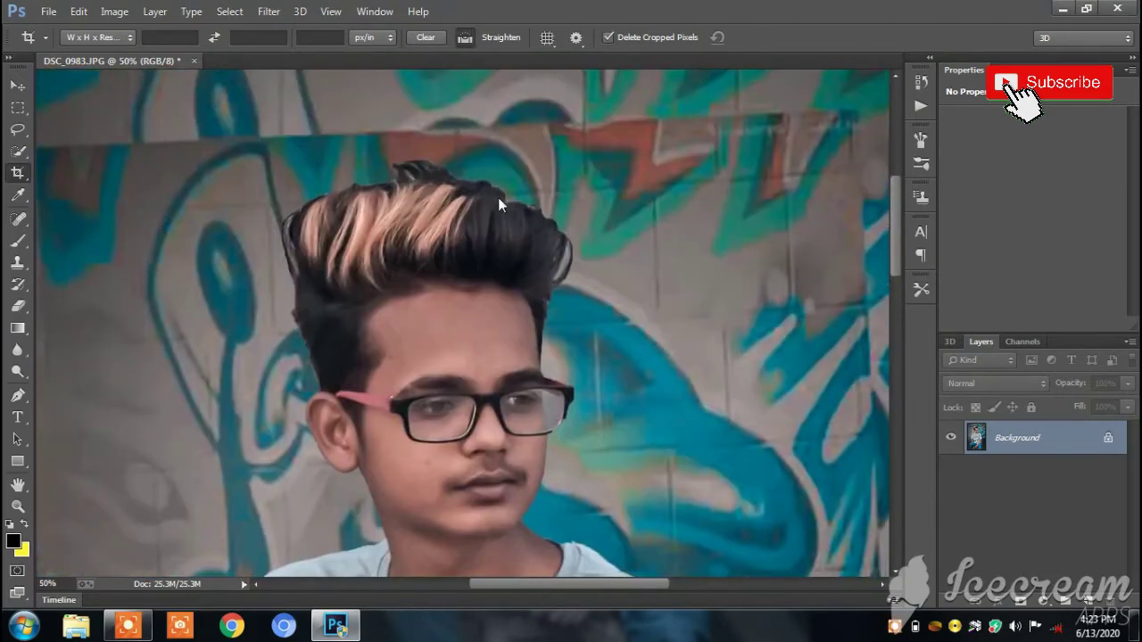
pyautogui.hotkey('shift', 'ctrl', 'x')
pyautogui.keyDown('ctrl'); pyautogui.click(499, 198); pyautogui.keyUp('ctrl')
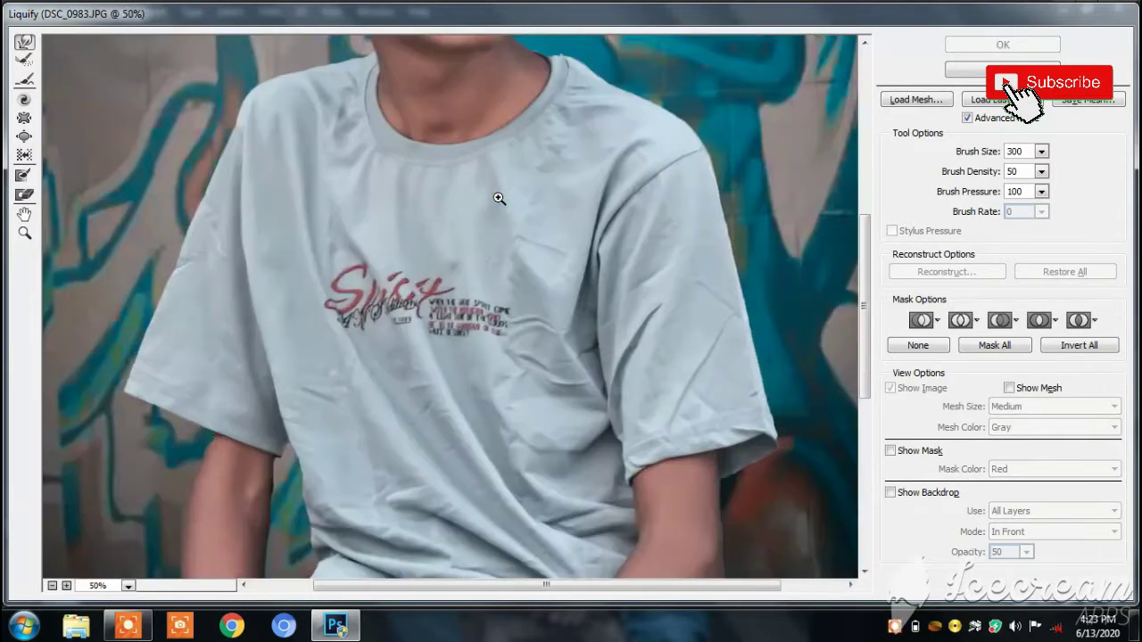
pyautogui.scroll(5, 499, 160)
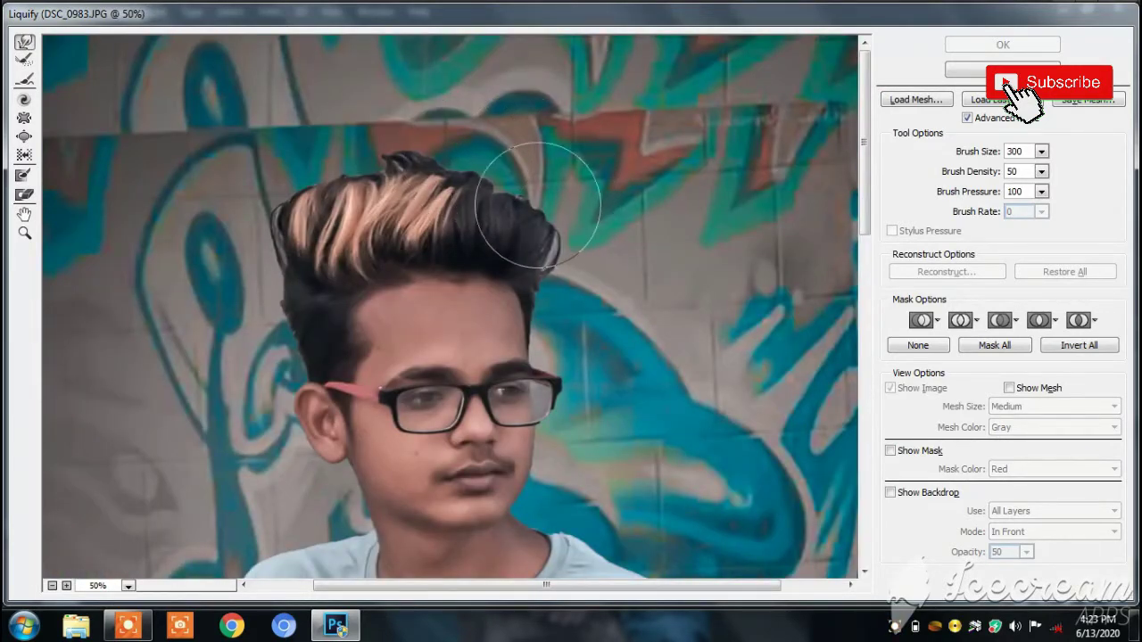
pyautogui.moveTo(534, 234)
pyautogui.mouseDown()
pyautogui.moveTo(531, 199)
pyautogui.moveTo(473, 165)
pyautogui.mouseUp()
pyautogui.moveTo(275, 220); pyautogui.dragTo(480, 169)
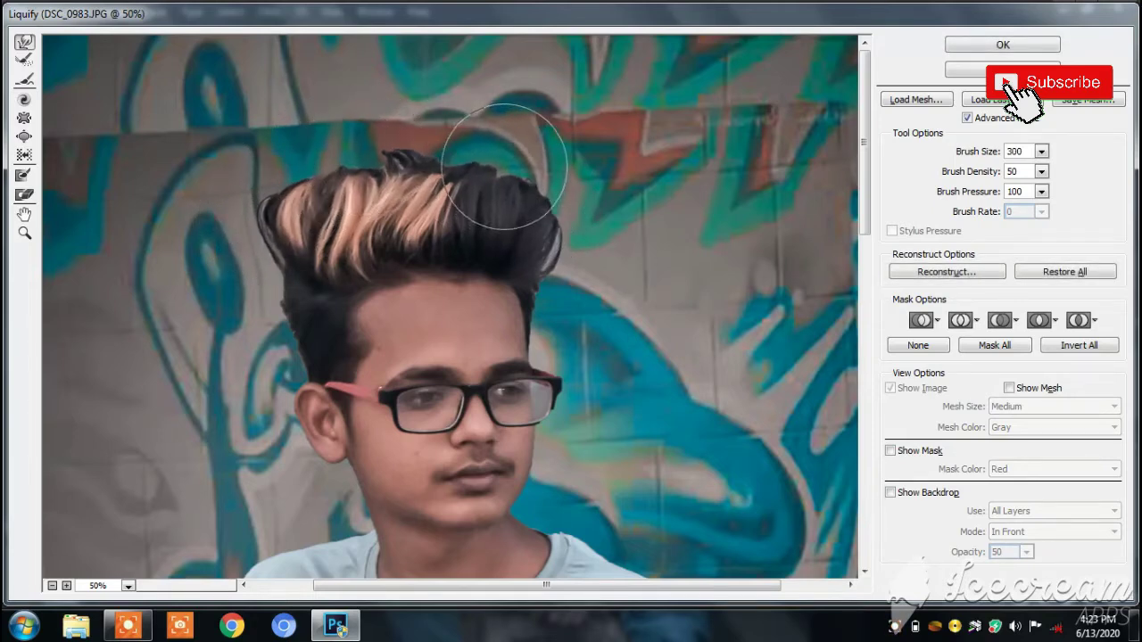
# Apply the Liquify edit and spot-heal the marks along the hair top and wall above
pyautogui.click(1003, 45)
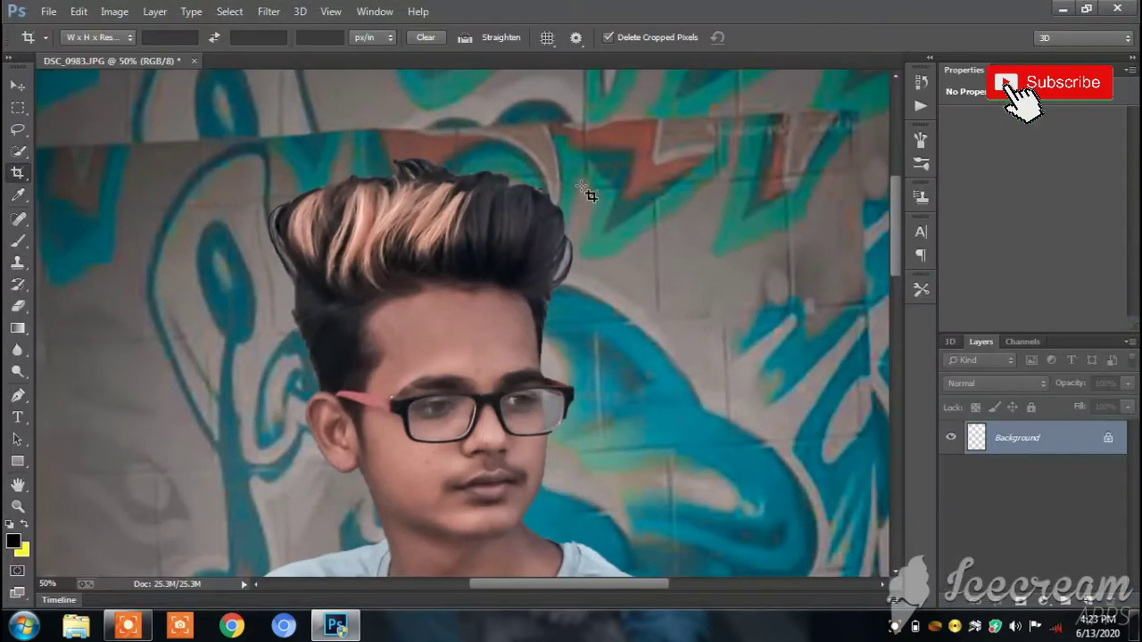
pyautogui.click(16, 219)
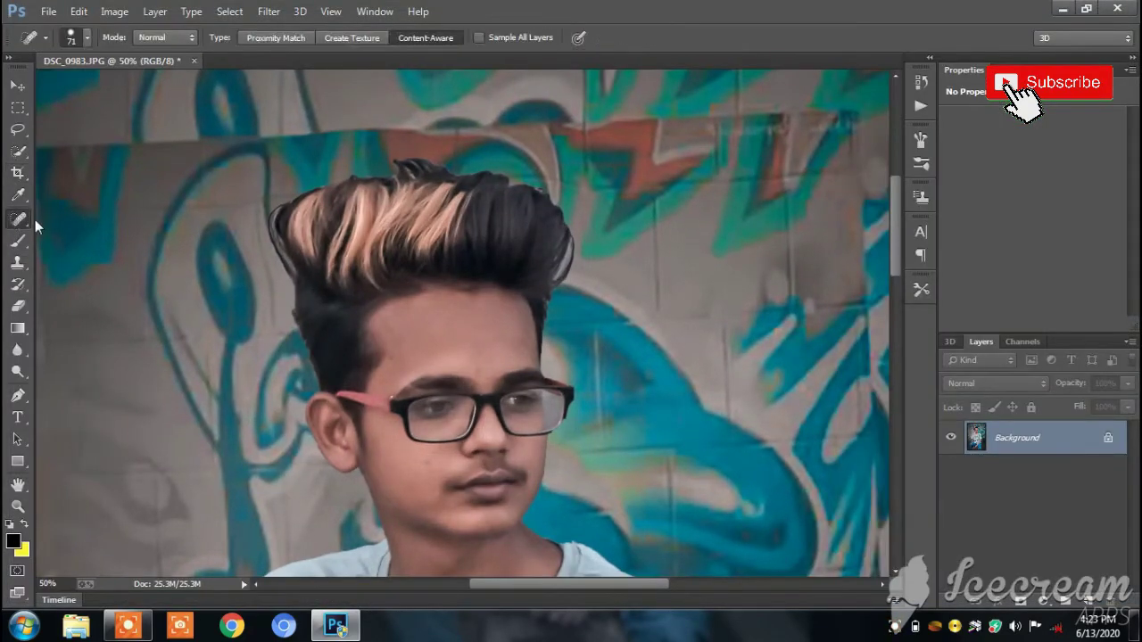
pyautogui.moveTo(406, 157); pyautogui.dragTo(445, 178)
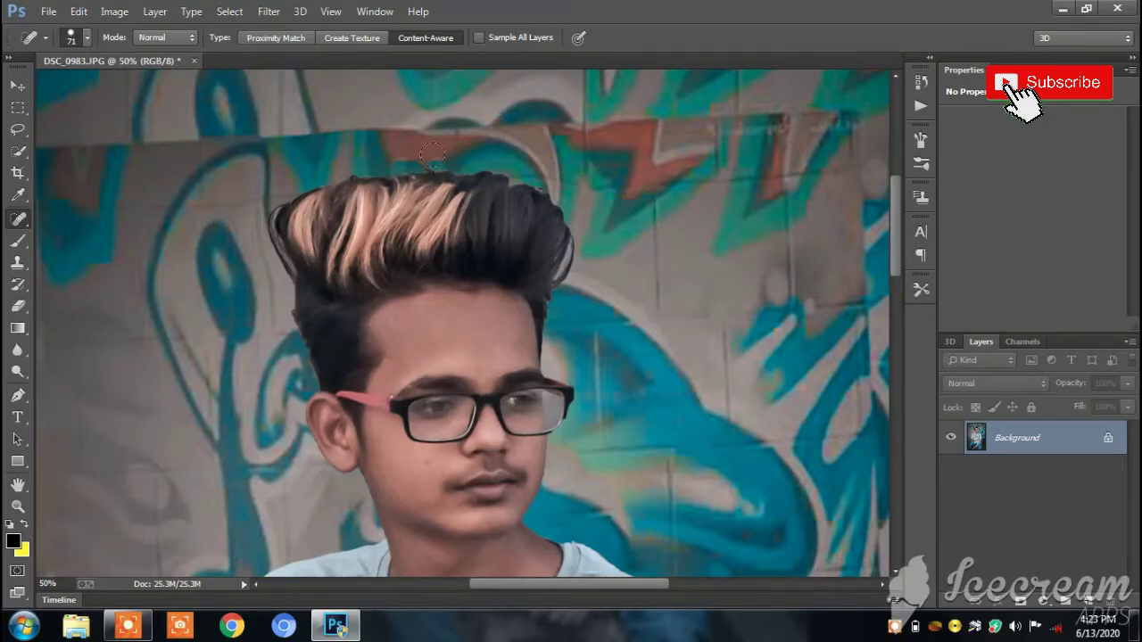
pyautogui.click(433, 155)
pyautogui.scroll(-2, 618, 251)
pyautogui.scroll(-2, 618, 251)
pyautogui.scroll(1, 618, 251)
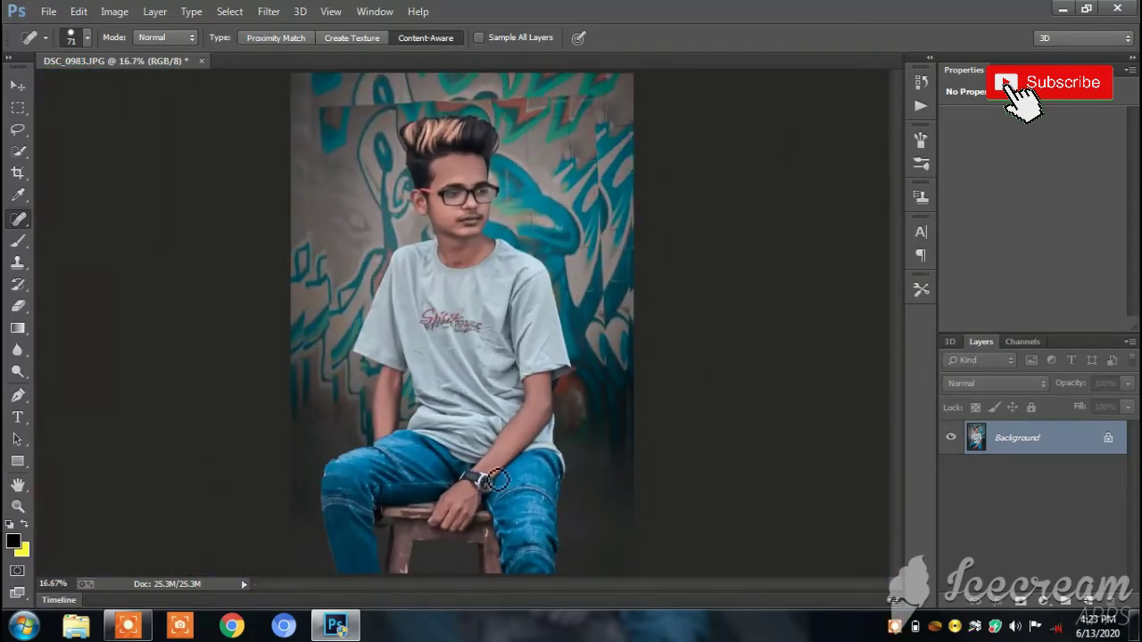
# Duplicate the photo and apply a 2.1-pixel High Pass filter to the copy
pyautogui.hotkey('ctrl', 'j')
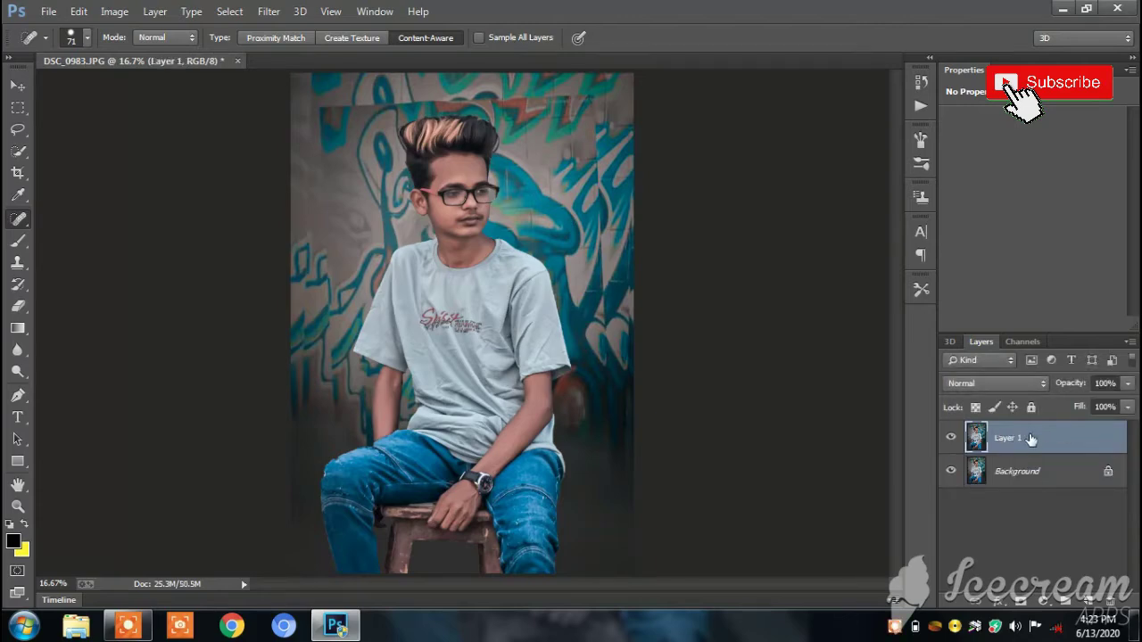
pyautogui.click(277, 15)
pyautogui.moveTo(281, 387)
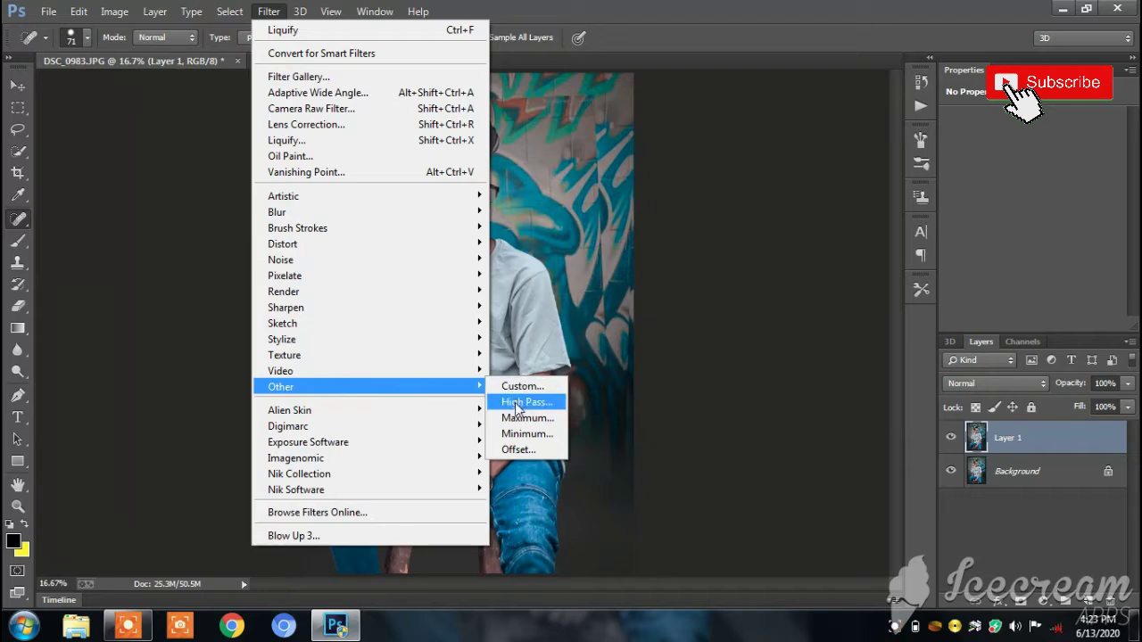
pyautogui.click(513, 402)
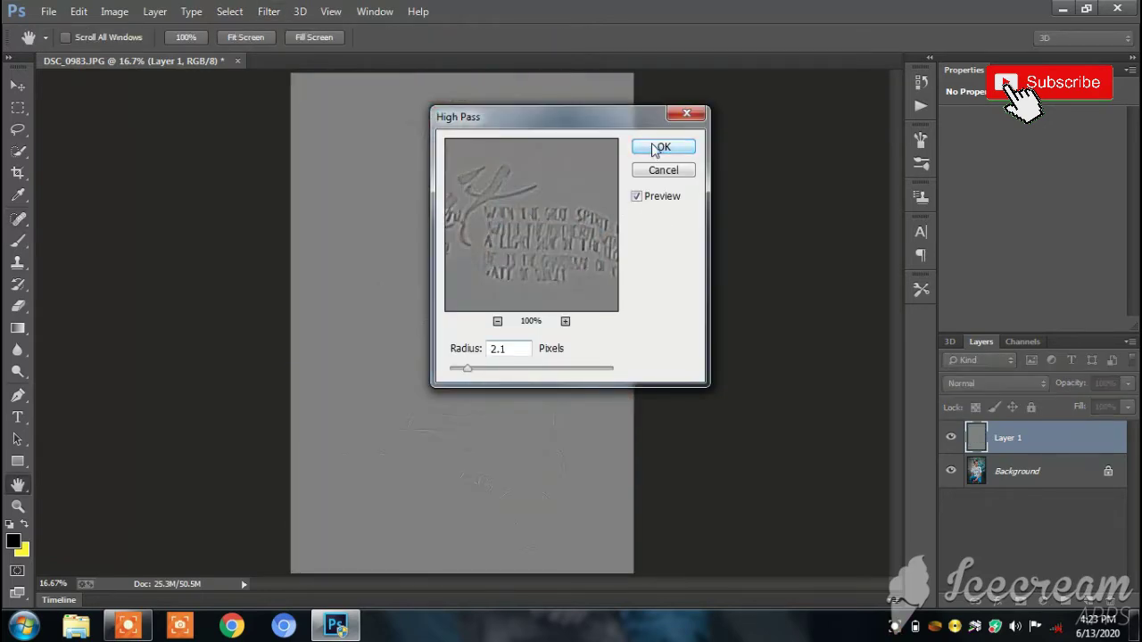
pyautogui.click(666, 146)
# Blend the high-pass copy in Overlay mode and merge it down into Background
pyautogui.click(998, 383)
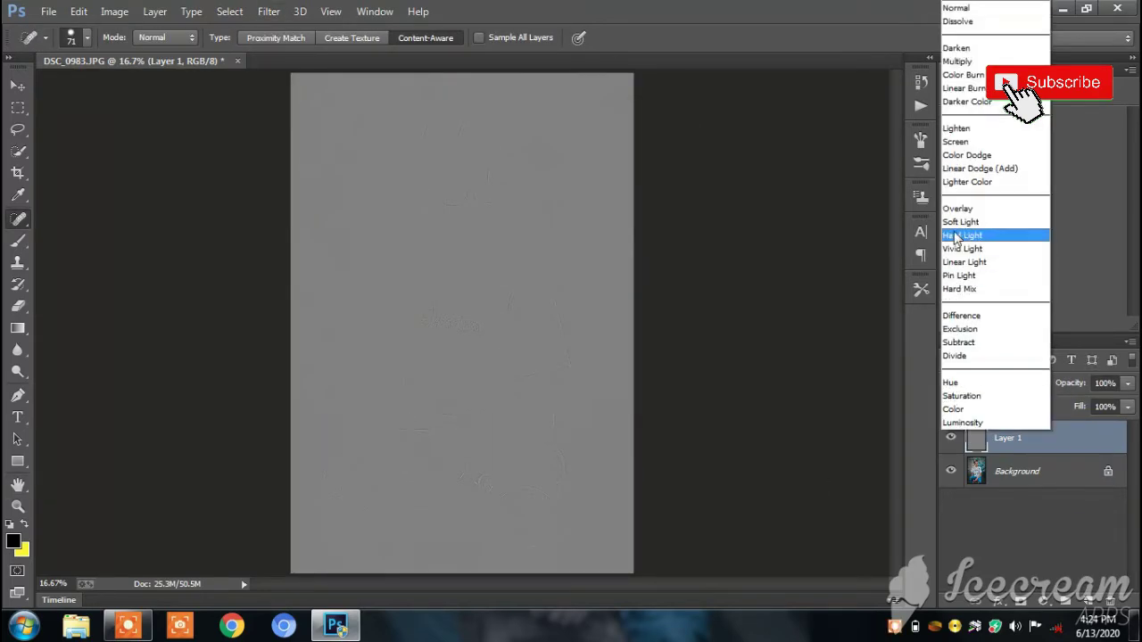
pyautogui.click(959, 209)
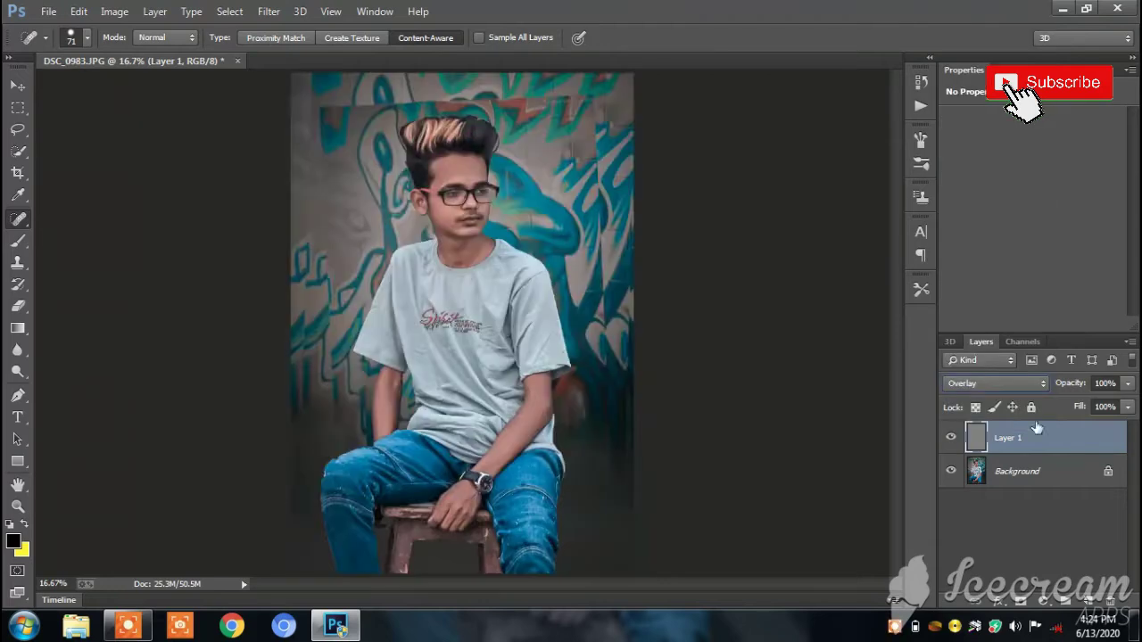
pyautogui.rightClick(1055, 444)
pyautogui.click(789, 478)
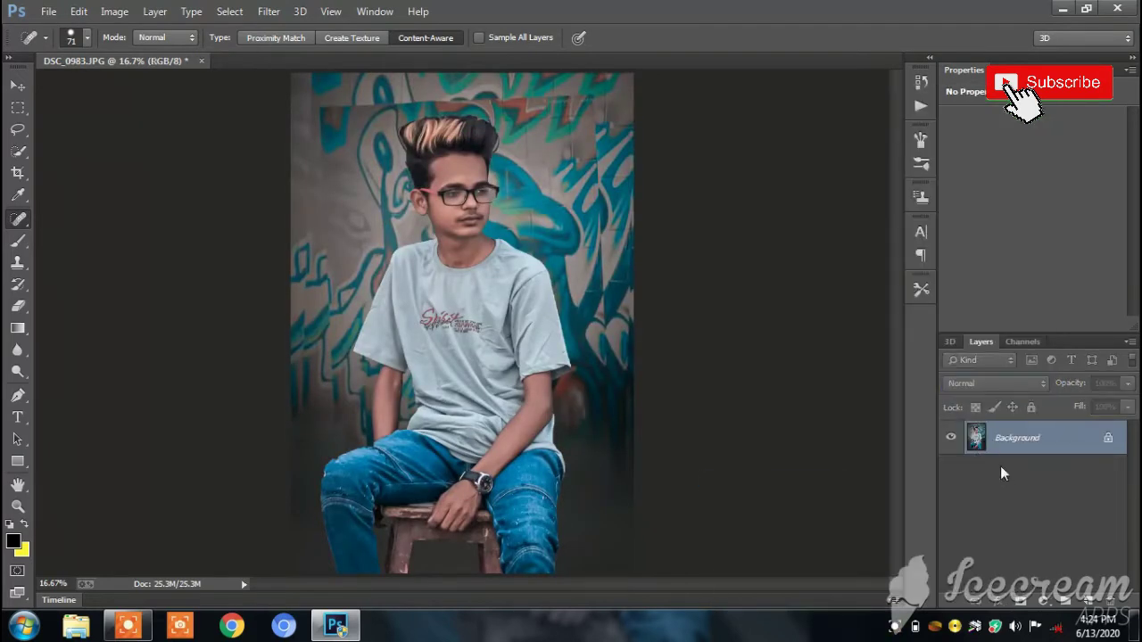
# Duplicate the Background to Layer 1, zoom in, and select a resized soft Mixer Brush
pyautogui.hotkey('ctrl', 'j')
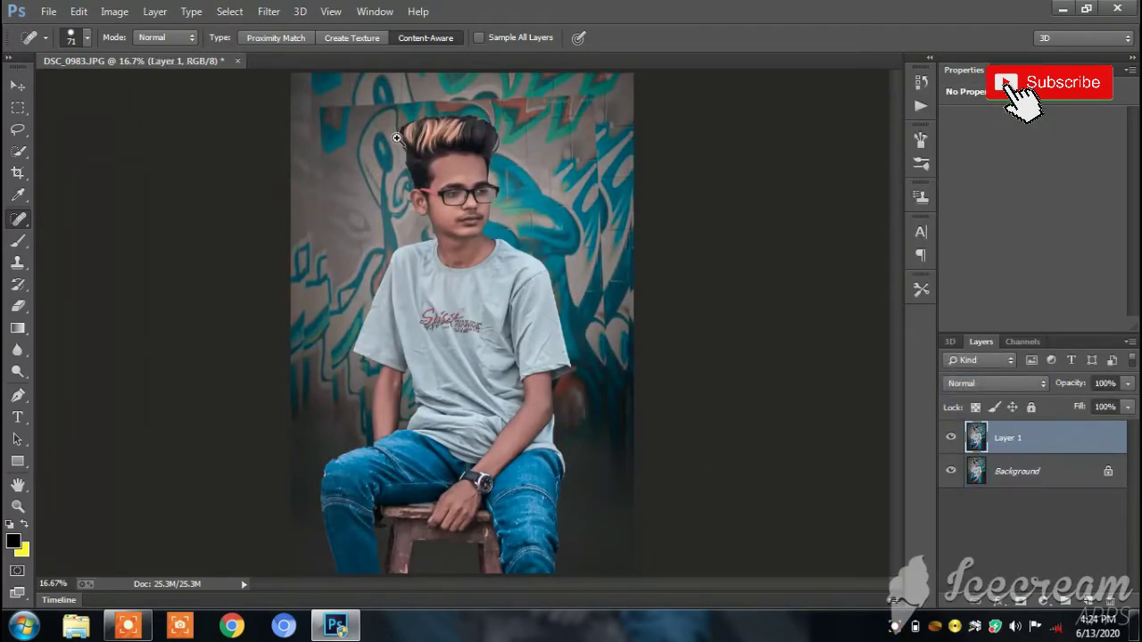
pyautogui.hotkey('ctrl', '+')
pyautogui.hotkey('ctrl', '+')
pyautogui.hotkey('ctrl', '+')
pyautogui.hotkey('ctrl', '+')
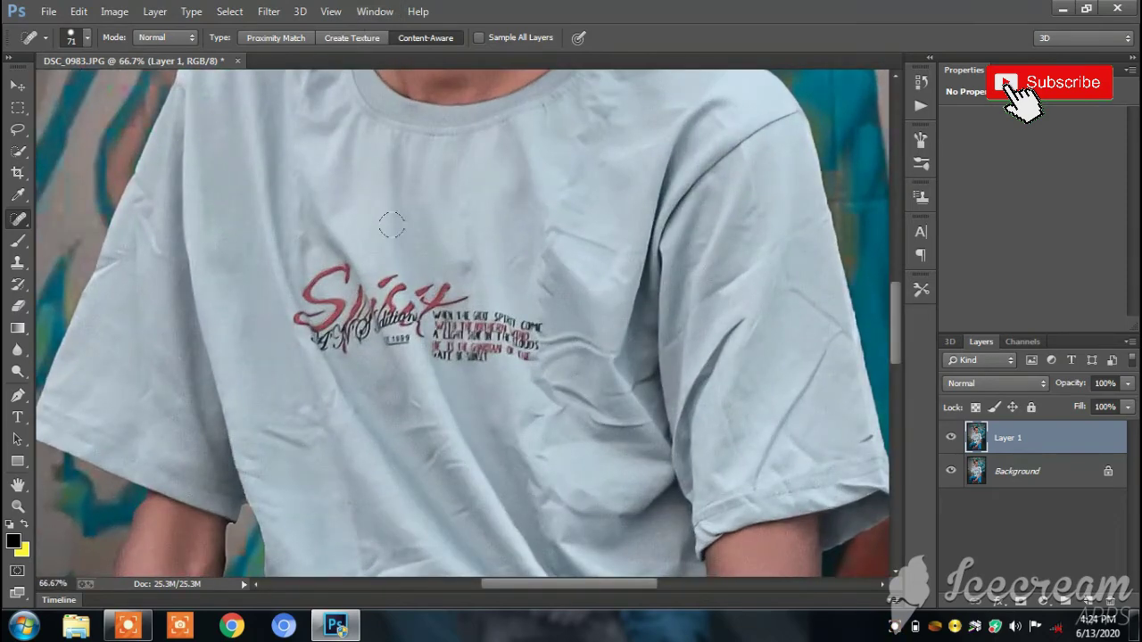
pyautogui.moveTo(891, 330); pyautogui.dragTo(894, 260)
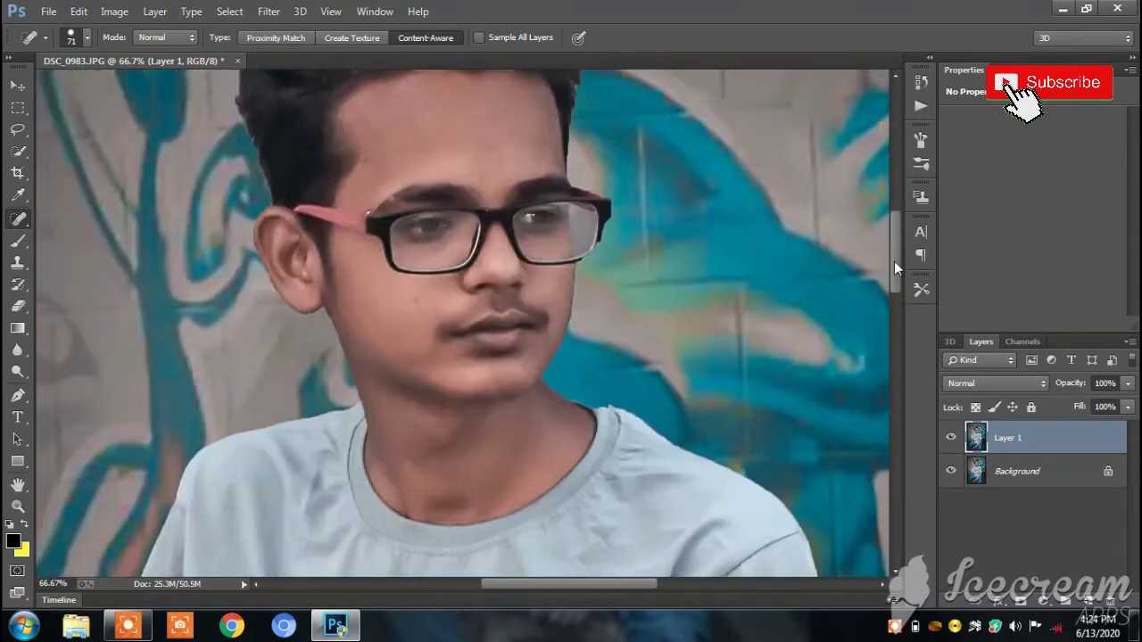
pyautogui.click(18, 240)
pyautogui.rightClick(18, 240)
pyautogui.click(80, 233)
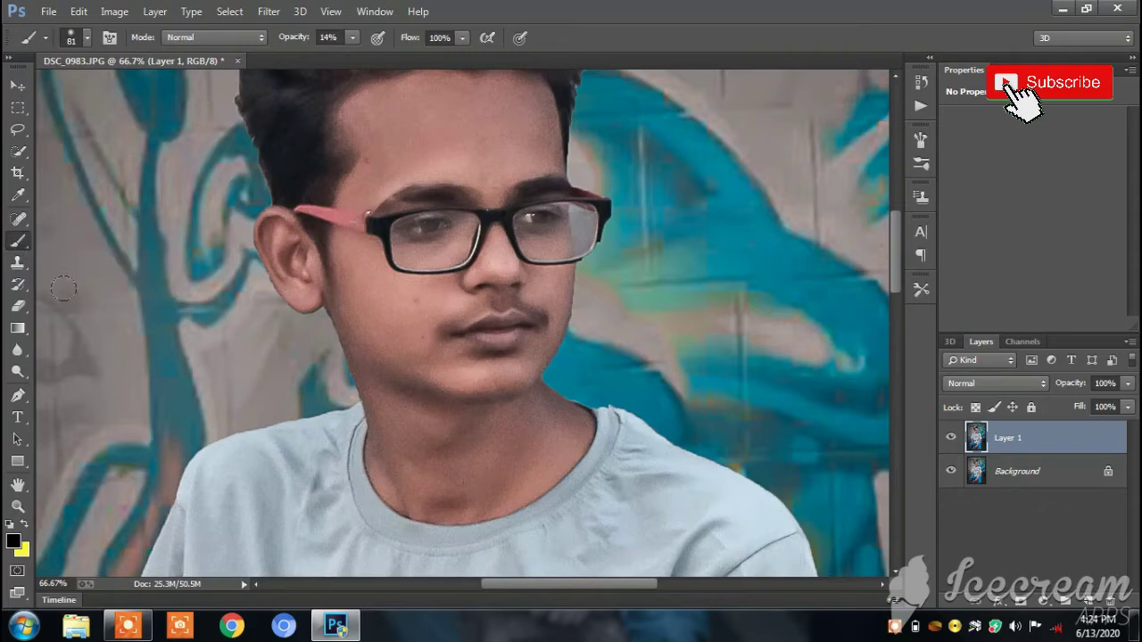
pyautogui.rightClick(18, 240)
pyautogui.click(81, 297)
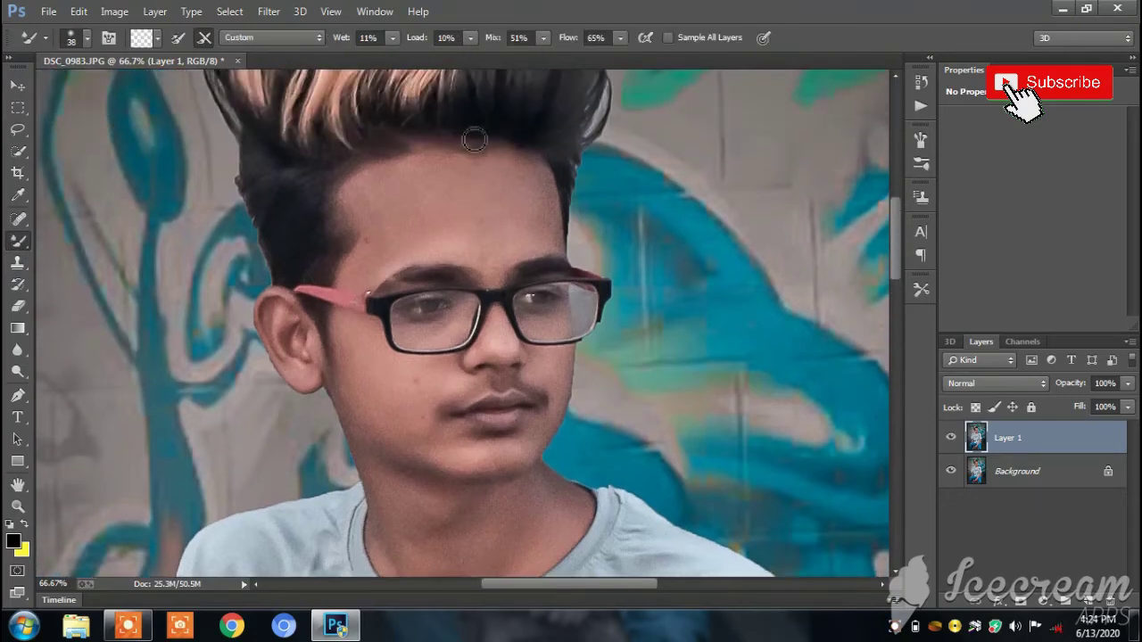
pyautogui.rightClick(391, 211)
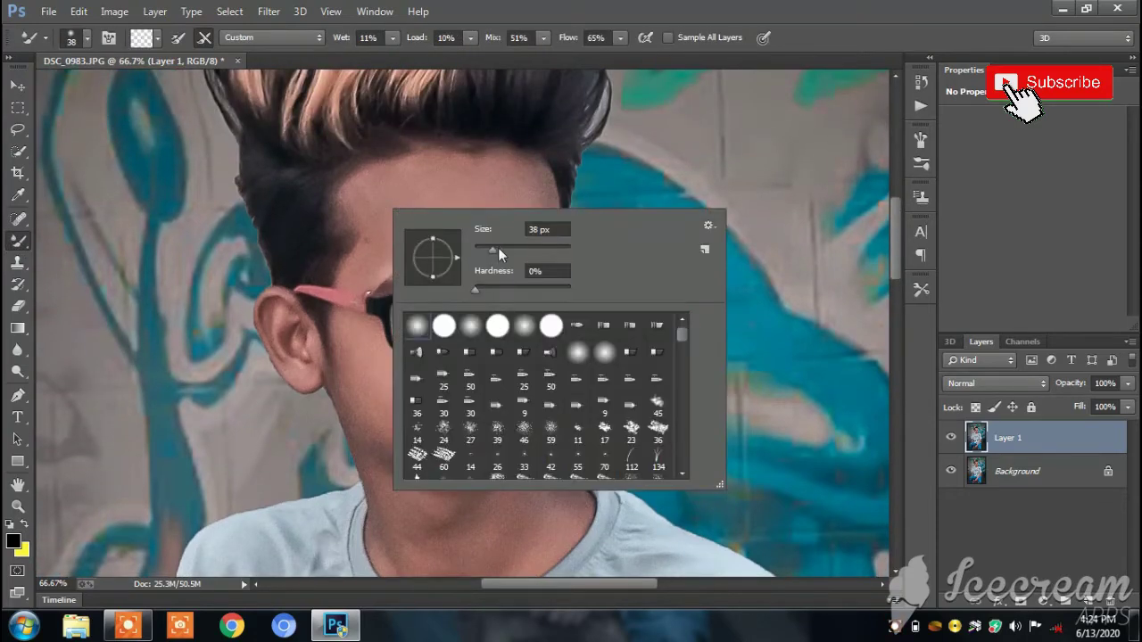
pyautogui.moveTo(498, 248); pyautogui.dragTo(512, 250)
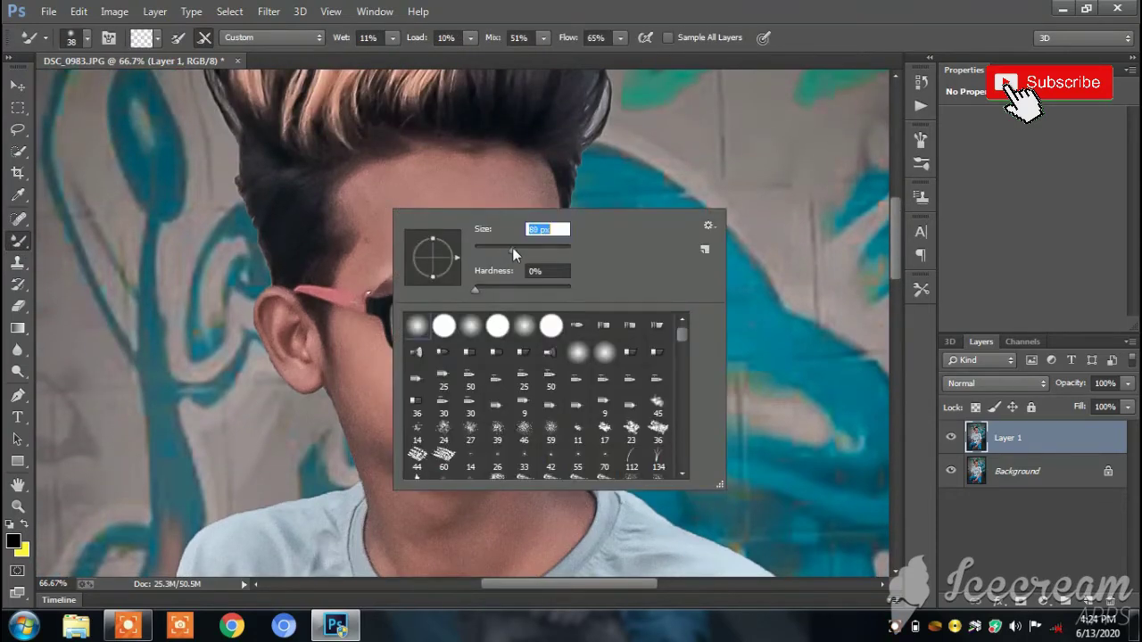
pyautogui.click(362, 183)
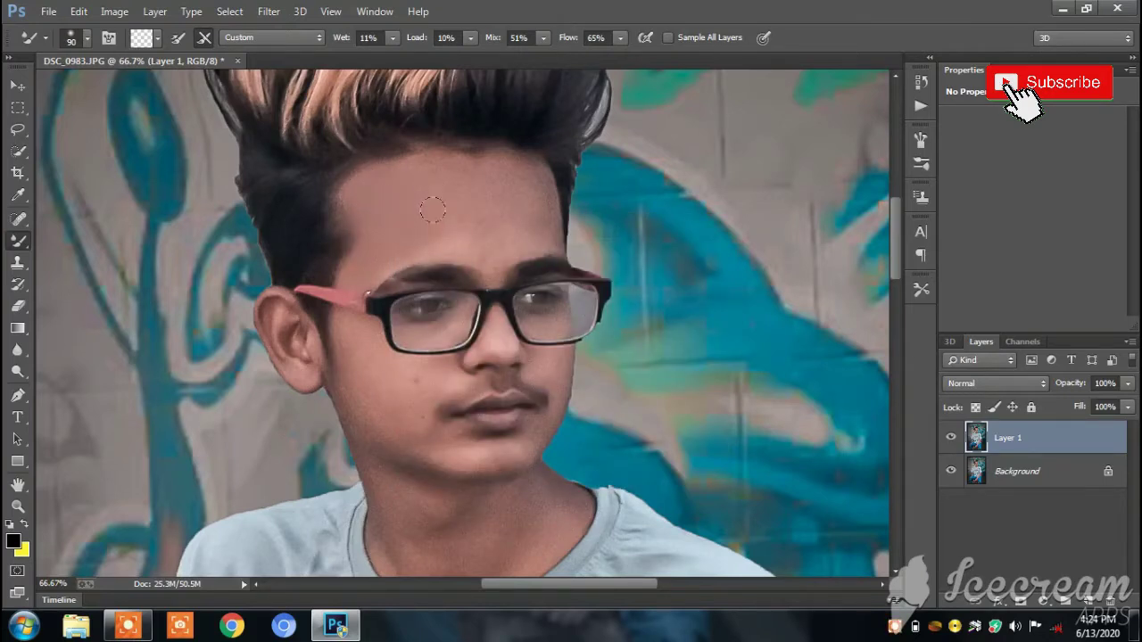
# Blend the forehead skin, then at 68 px smooth the chin, jaw, cheek and temple
pyautogui.moveTo(433, 215); pyautogui.dragTo(489, 241)
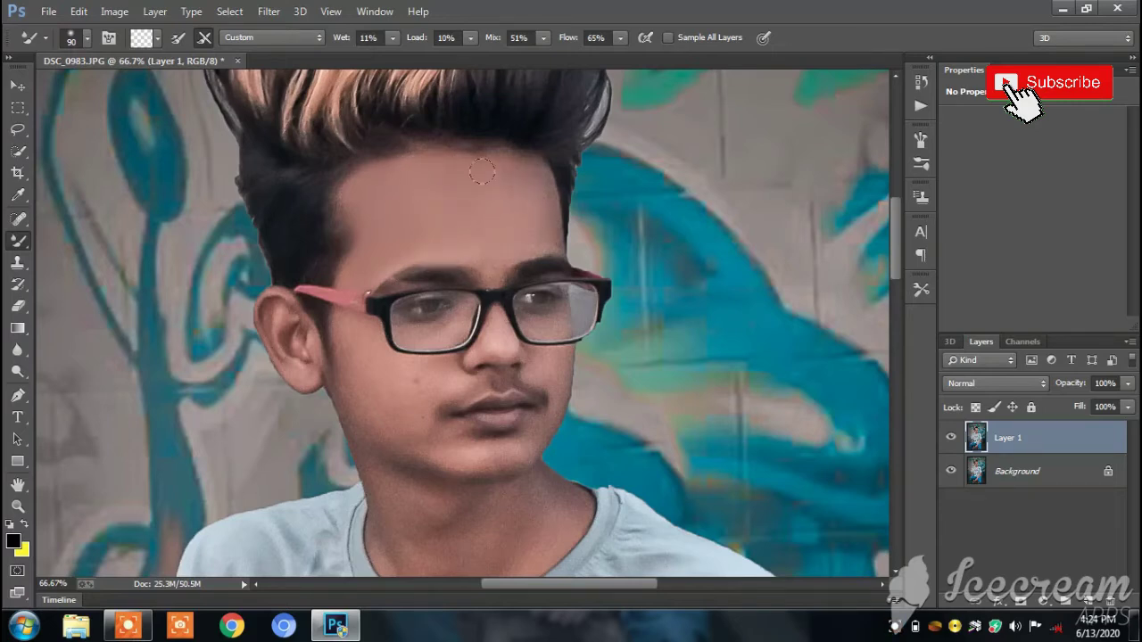
pyautogui.moveTo(538, 236); pyautogui.dragTo(468, 192)
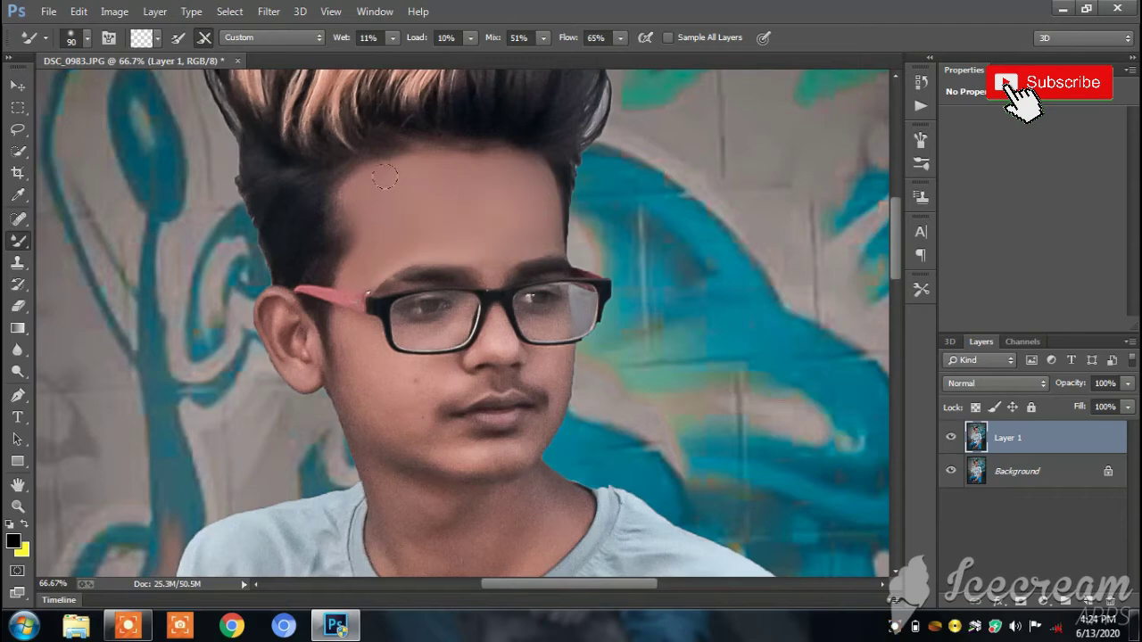
pyautogui.scroll(-2, 482, 308)
pyautogui.click(488, 318)
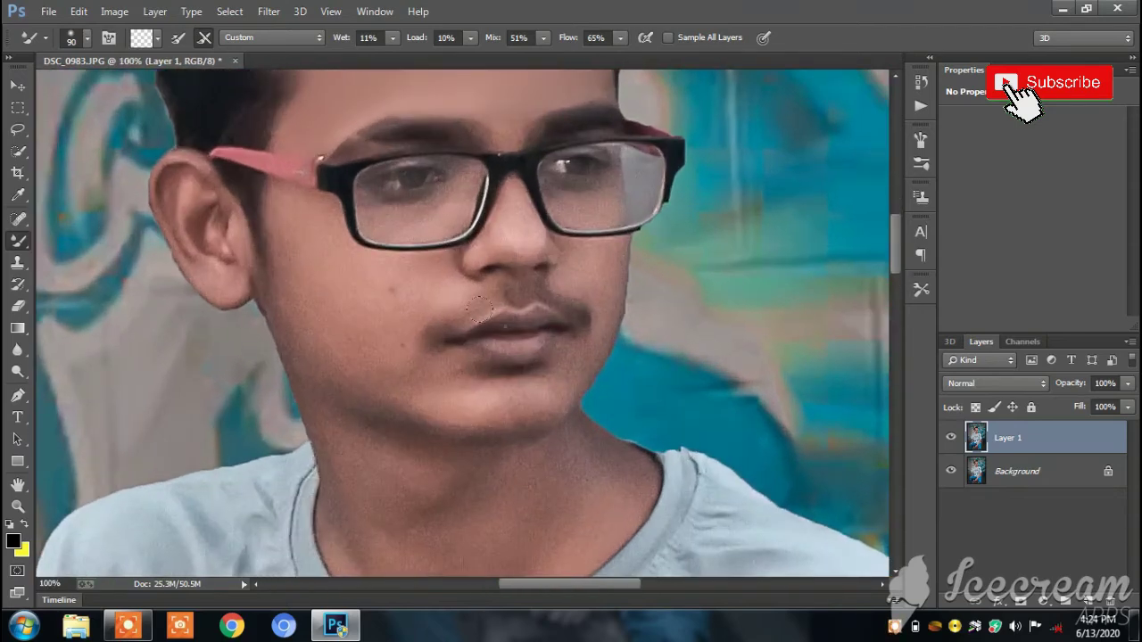
pyautogui.rightClick(487, 314)
pyautogui.click(615, 365)
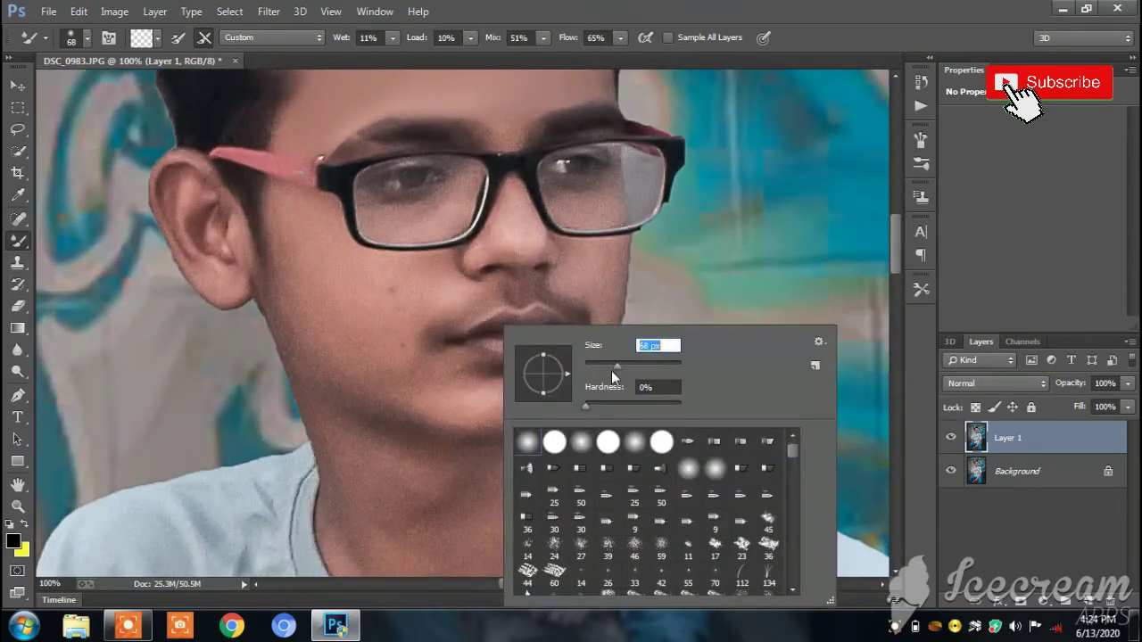
pyautogui.click(274, 261)
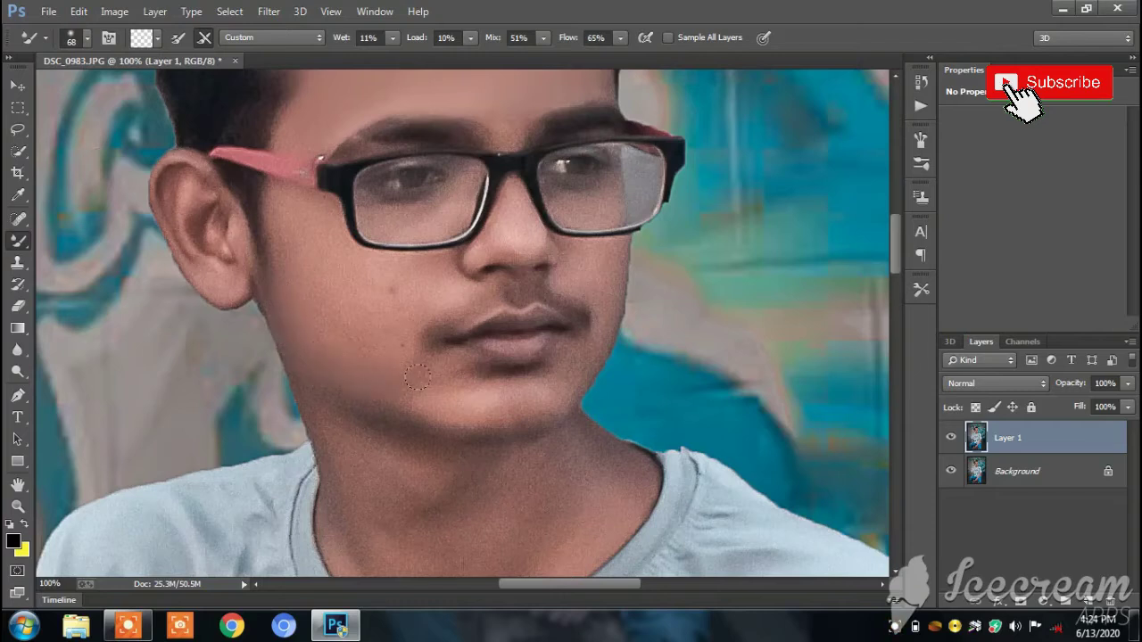
pyautogui.moveTo(418, 379); pyautogui.dragTo(362, 409)
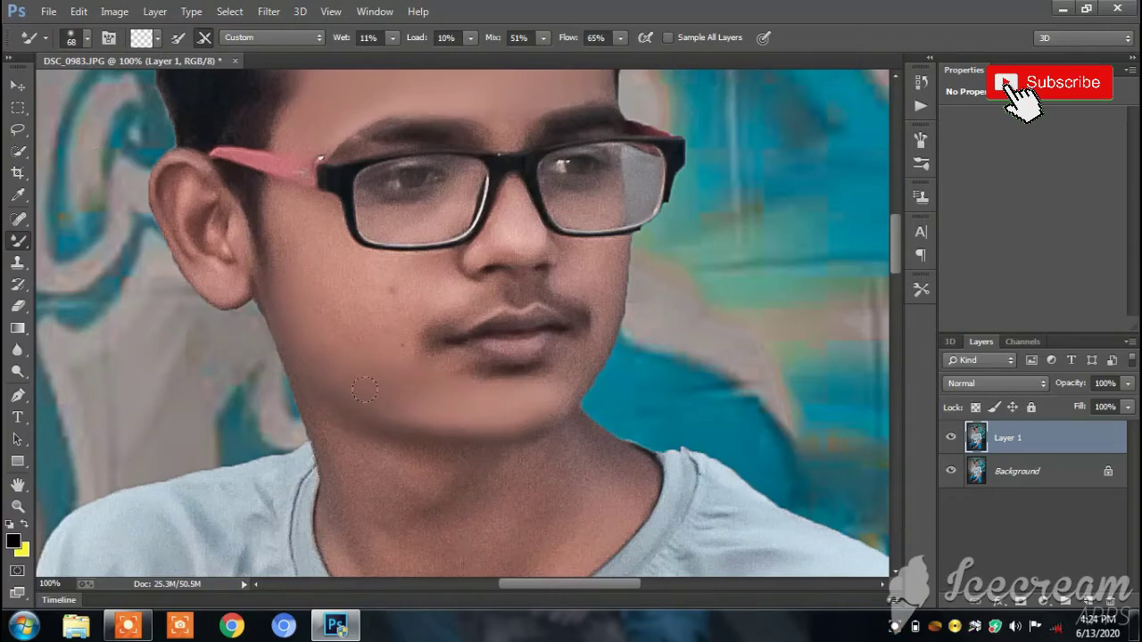
pyautogui.moveTo(262, 188); pyautogui.dragTo(301, 231)
pyautogui.moveTo(335, 320)
pyautogui.mouseDown()
pyautogui.moveTo(366, 291)
pyautogui.moveTo(365, 262)
pyautogui.mouseUp()
pyautogui.moveTo(307, 209); pyautogui.dragTo(302, 202)
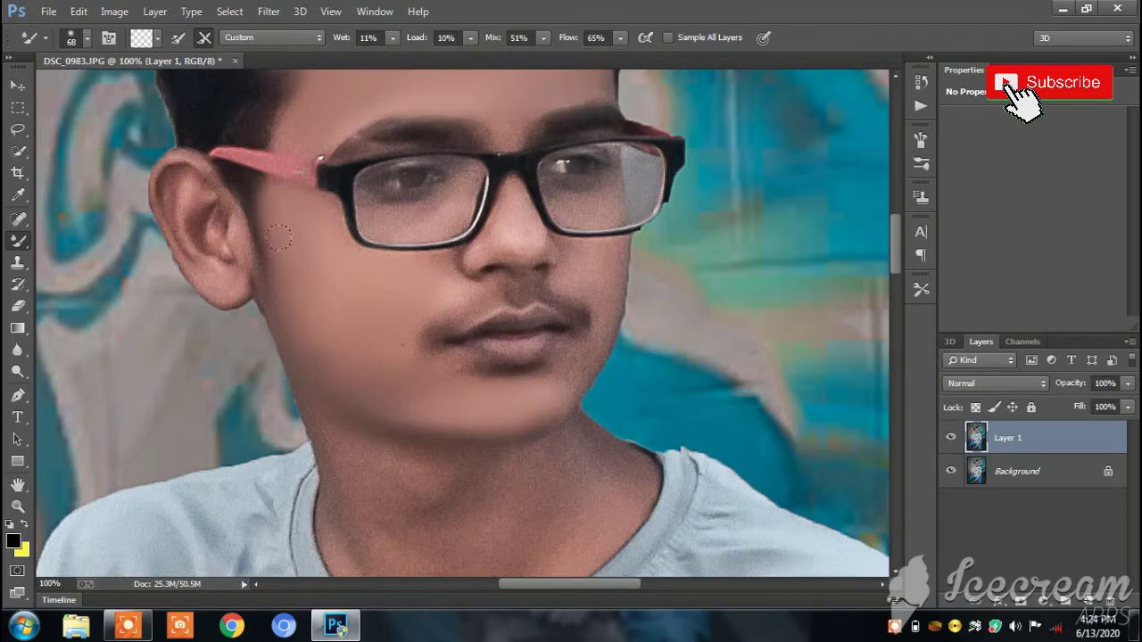
# At 48 px, smooth the skin from lips to chin, under the nose and along its bridge
pyautogui.rightClick(419, 330)
pyautogui.moveTo(513, 361); pyautogui.dragTo(507, 360)
pyautogui.press('Return')
pyautogui.moveTo(464, 291)
pyautogui.mouseDown()
pyautogui.moveTo(434, 324)
pyautogui.moveTo(446, 364)
pyautogui.moveTo(517, 366)
pyautogui.moveTo(562, 385)
pyautogui.moveTo(594, 340)
pyautogui.mouseUp()
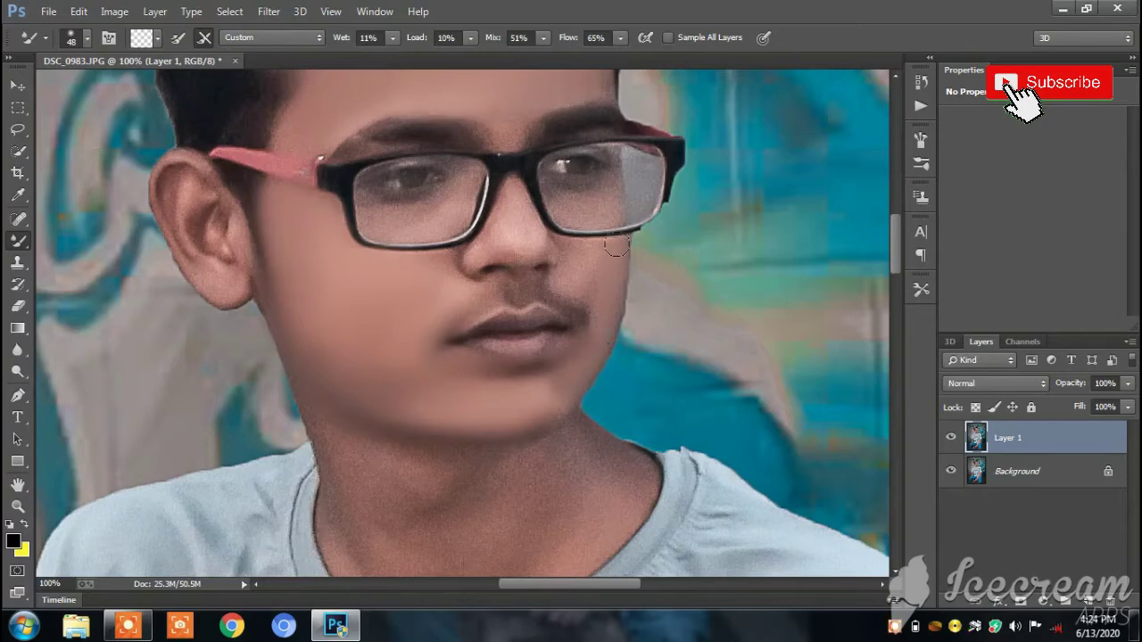
pyautogui.moveTo(567, 251); pyautogui.dragTo(569, 285)
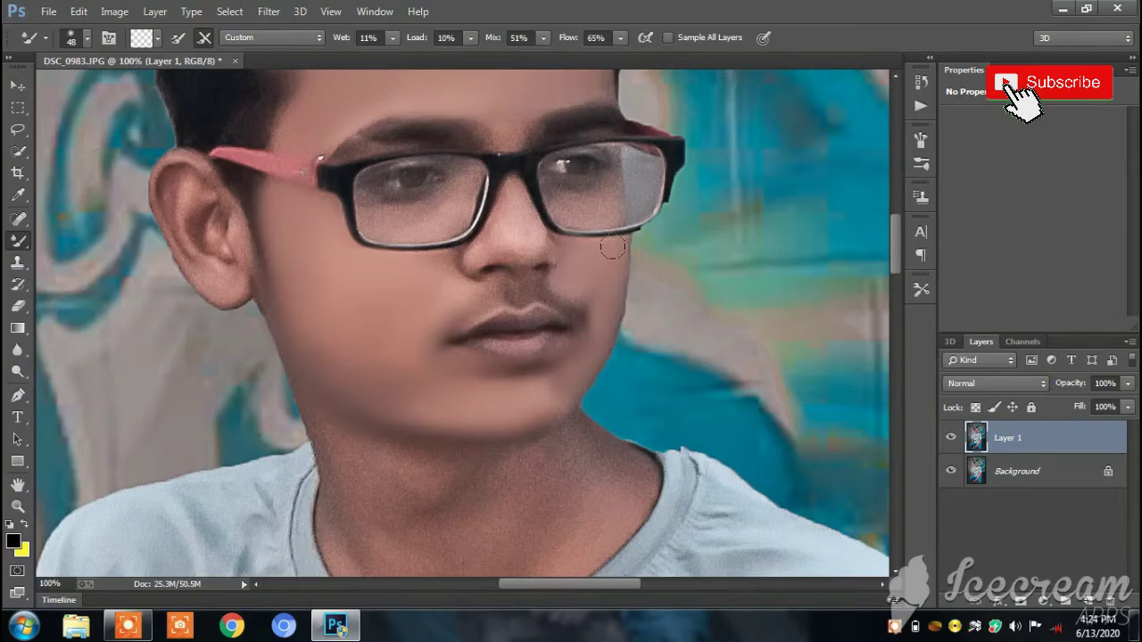
pyautogui.moveTo(479, 241)
pyautogui.mouseDown()
pyautogui.moveTo(504, 204)
pyautogui.moveTo(522, 232)
pyautogui.moveTo(503, 237)
pyautogui.moveTo(520, 236)
pyautogui.mouseUp()
# With a 38 px brush, soften the glass of both spectacle lenses
pyautogui.scroll(3, 520, 236)
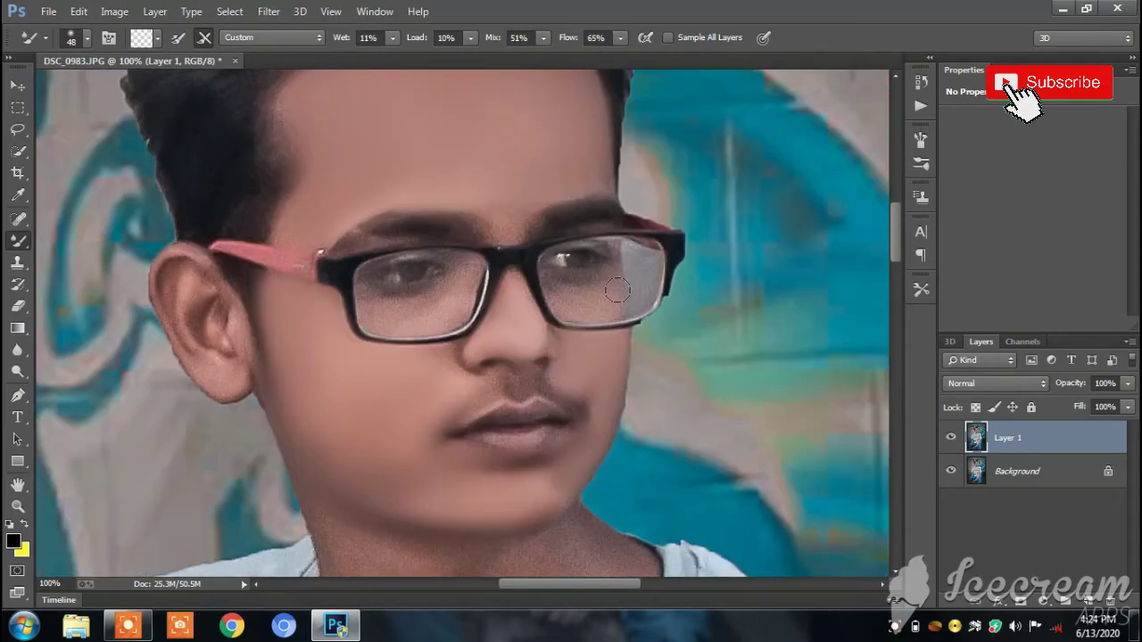
pyautogui.rightClick(602, 295)
pyautogui.press('[')
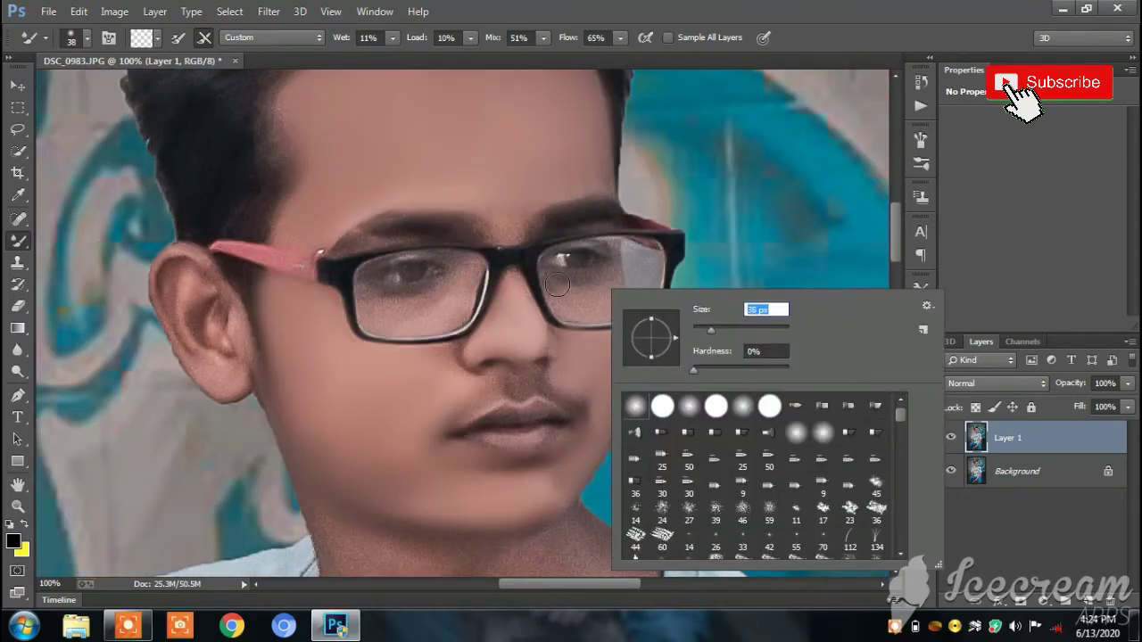
pyautogui.click(557, 284)
pyautogui.moveTo(567, 285)
pyautogui.mouseDown()
pyautogui.moveTo(593, 282)
pyautogui.moveTo(610, 307)
pyautogui.moveTo(601, 291)
pyautogui.moveTo(566, 293)
pyautogui.moveTo(605, 309)
pyautogui.mouseUp()
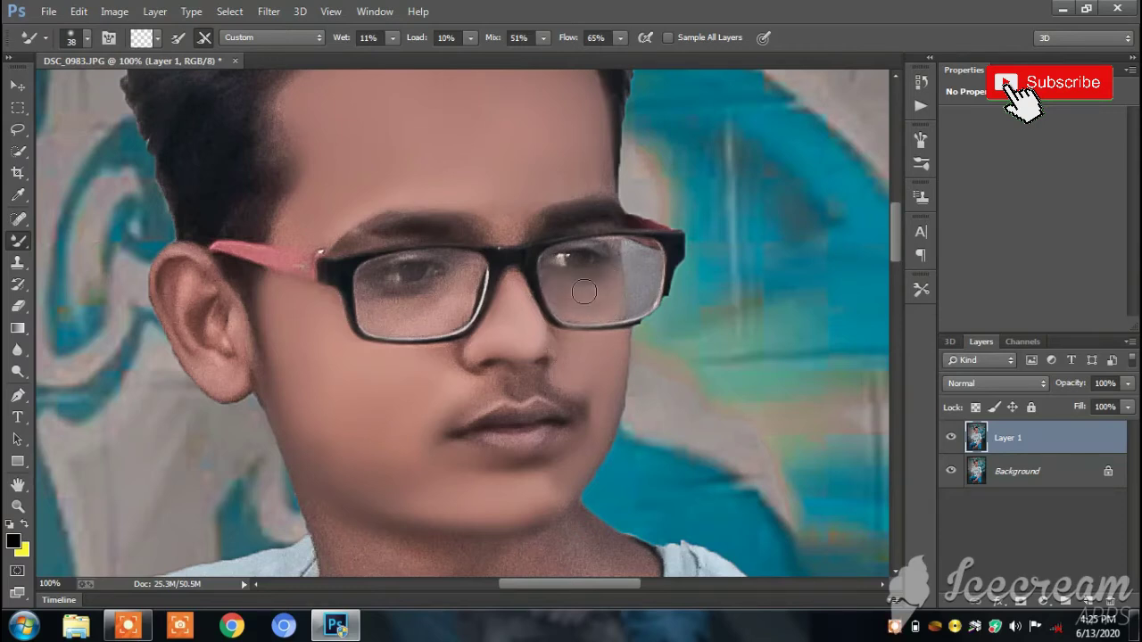
pyautogui.moveTo(368, 301)
pyautogui.mouseDown()
pyautogui.moveTo(434, 298)
pyautogui.moveTo(468, 269)
pyautogui.moveTo(406, 327)
pyautogui.moveTo(465, 316)
pyautogui.moveTo(361, 303)
pyautogui.moveTo(489, 358)
pyautogui.mouseUp()
pyautogui.scroll(-3, 489, 358)
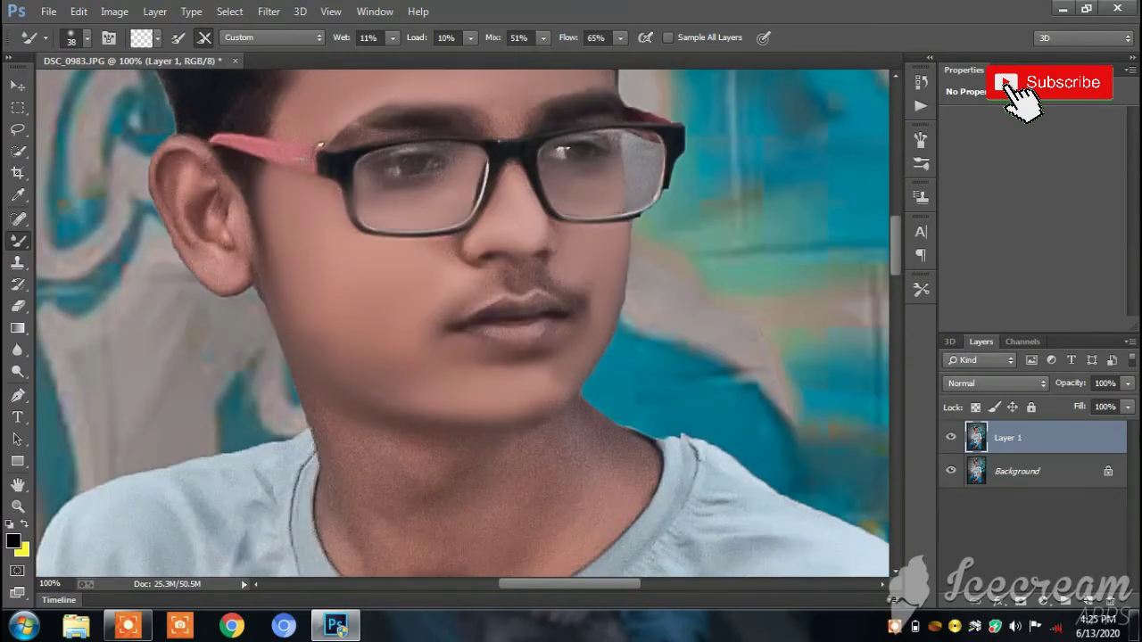
# Lower Layer 1's fill to 46% and smooth the neck with a 90 px Mixer Brush
pyautogui.click(1127, 407)
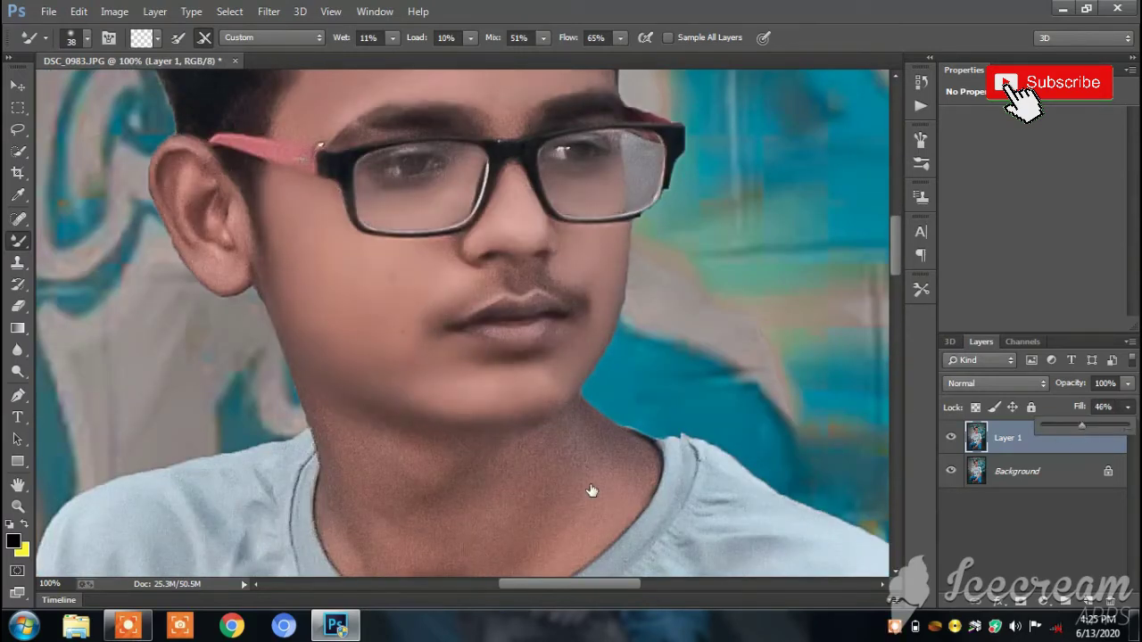
pyautogui.rightClick(527, 491)
pyautogui.moveTo(646, 367); pyautogui.dragTo(657, 371)
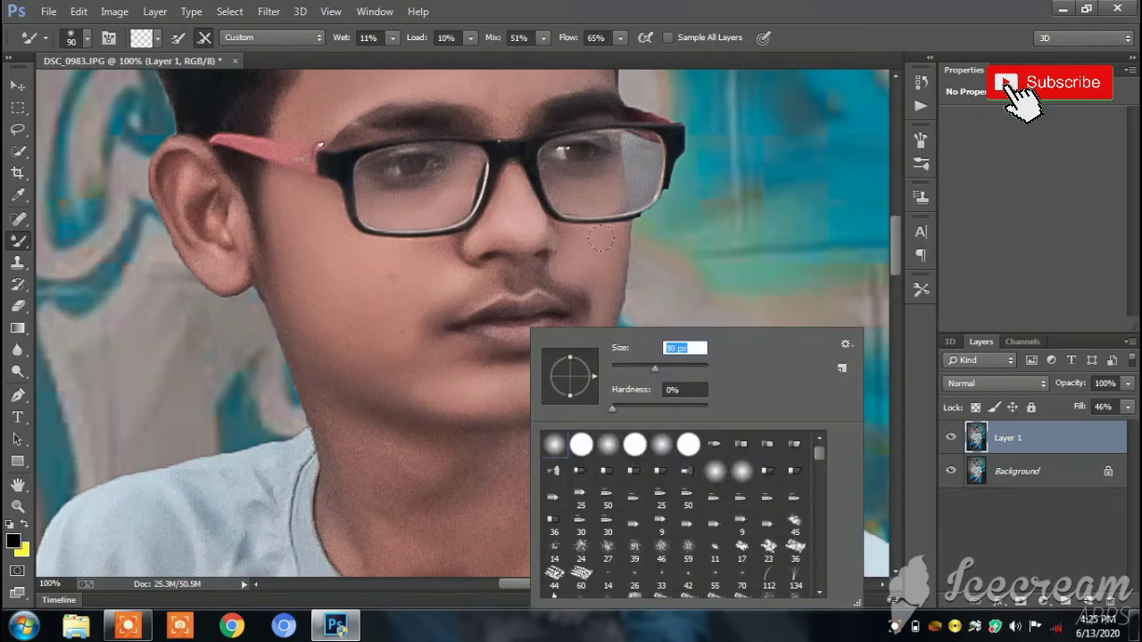
pyautogui.press('Return')
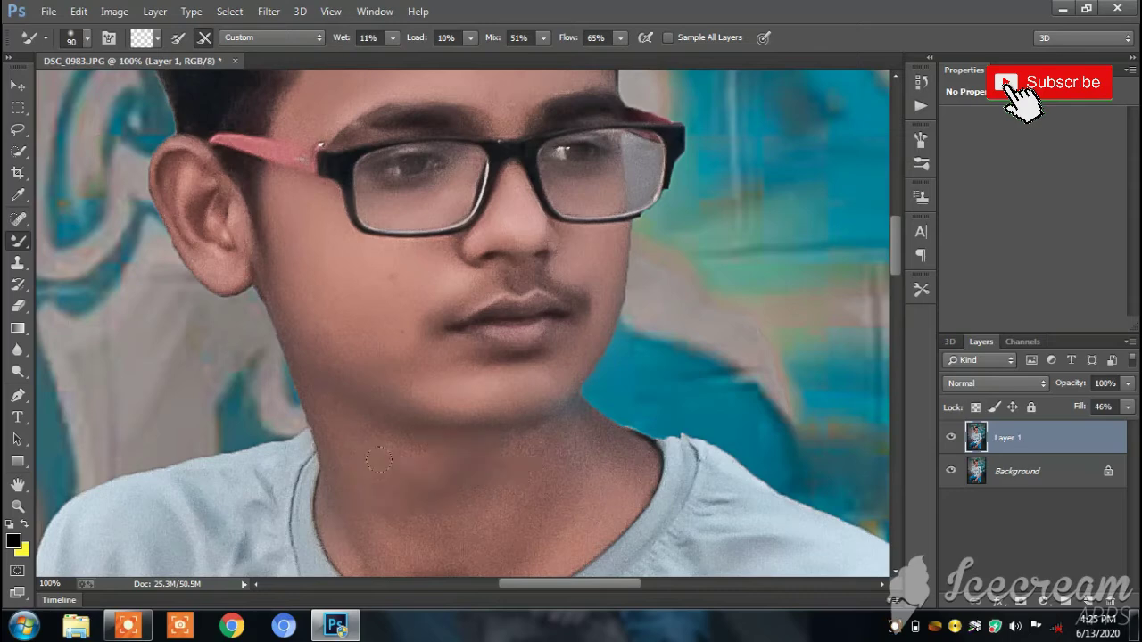
pyautogui.moveTo(669, 455); pyautogui.dragTo(568, 530)
# Set Layer 1's fill to 48% and zoom out to view the whole photo
pyautogui.scroll(-3, 582, 409)
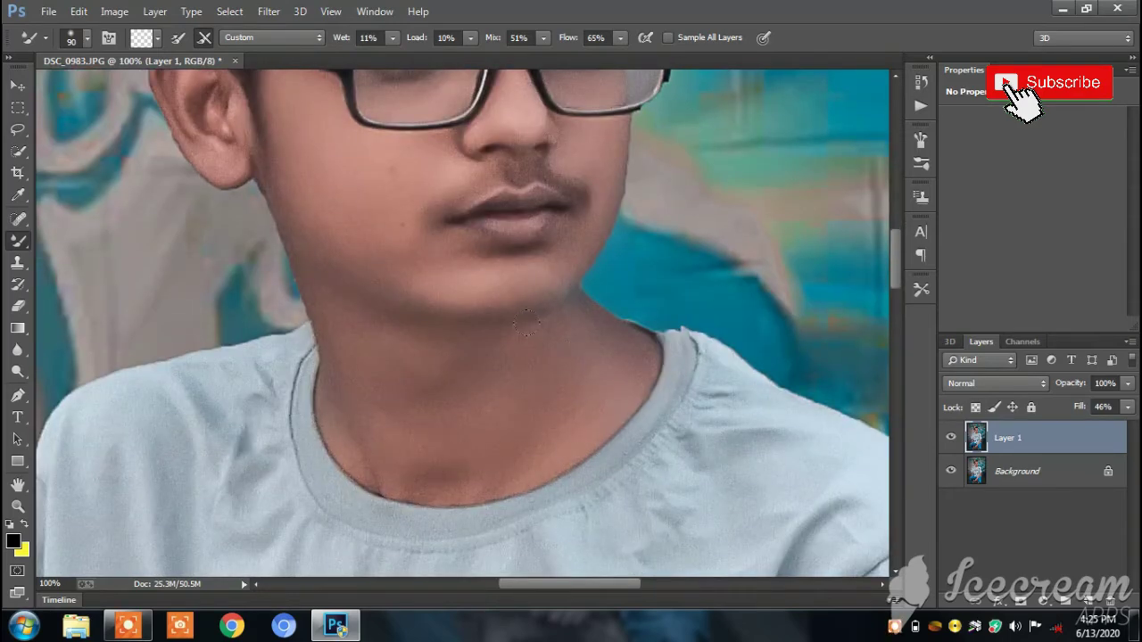
pyautogui.scroll(3, 257, 96)
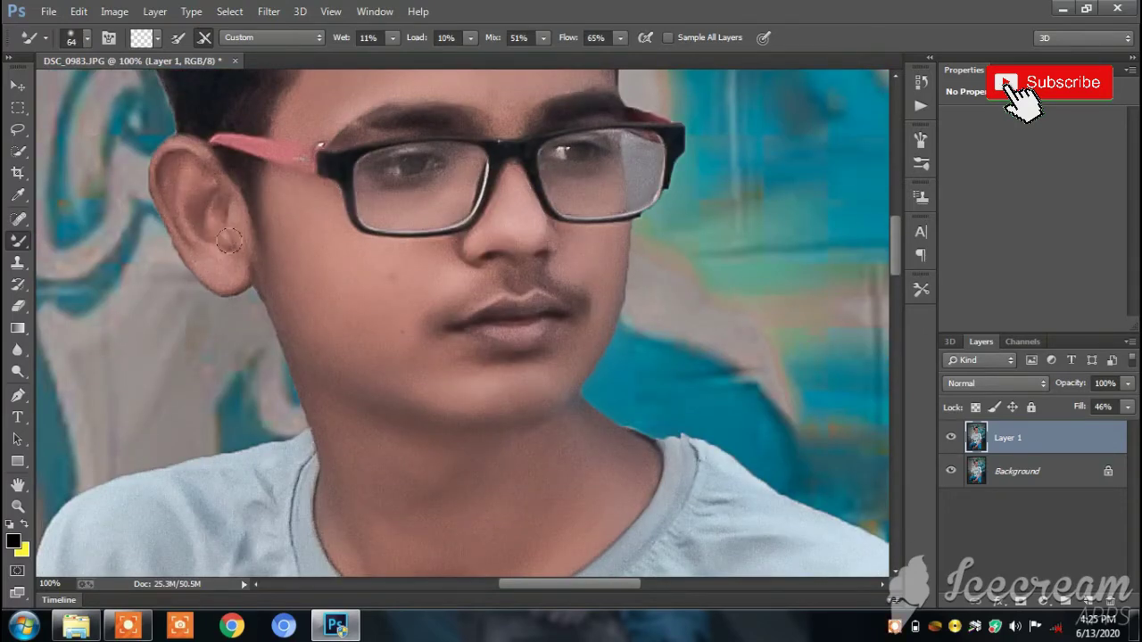
pyautogui.scroll(1, 411, 268)
pyautogui.scroll(2, 629, 303)
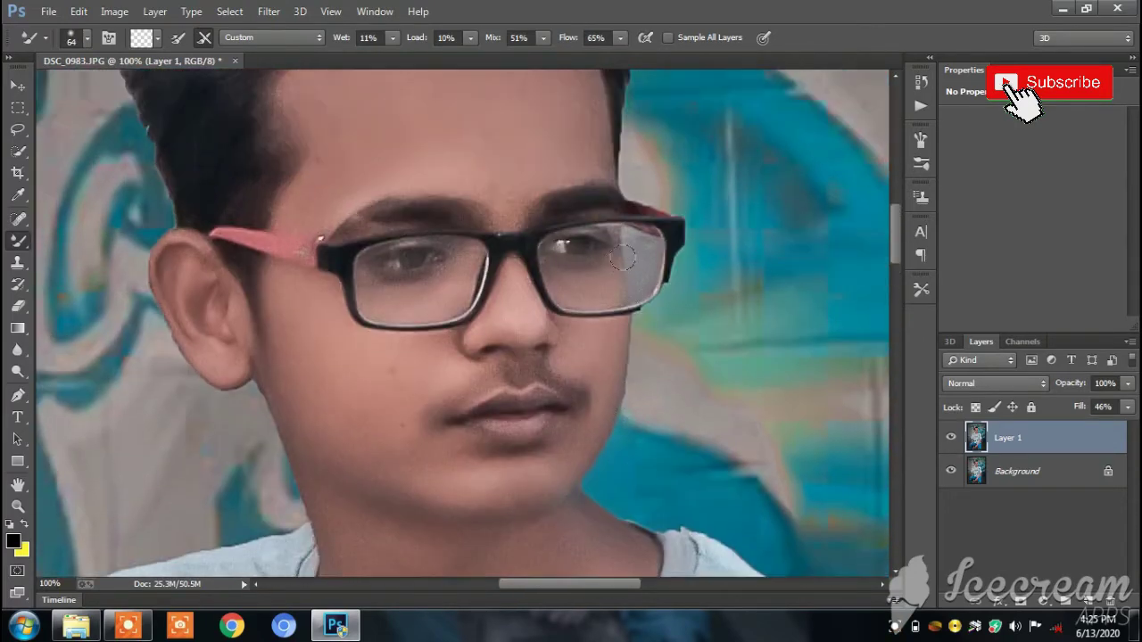
pyautogui.scroll(2, 448, 266)
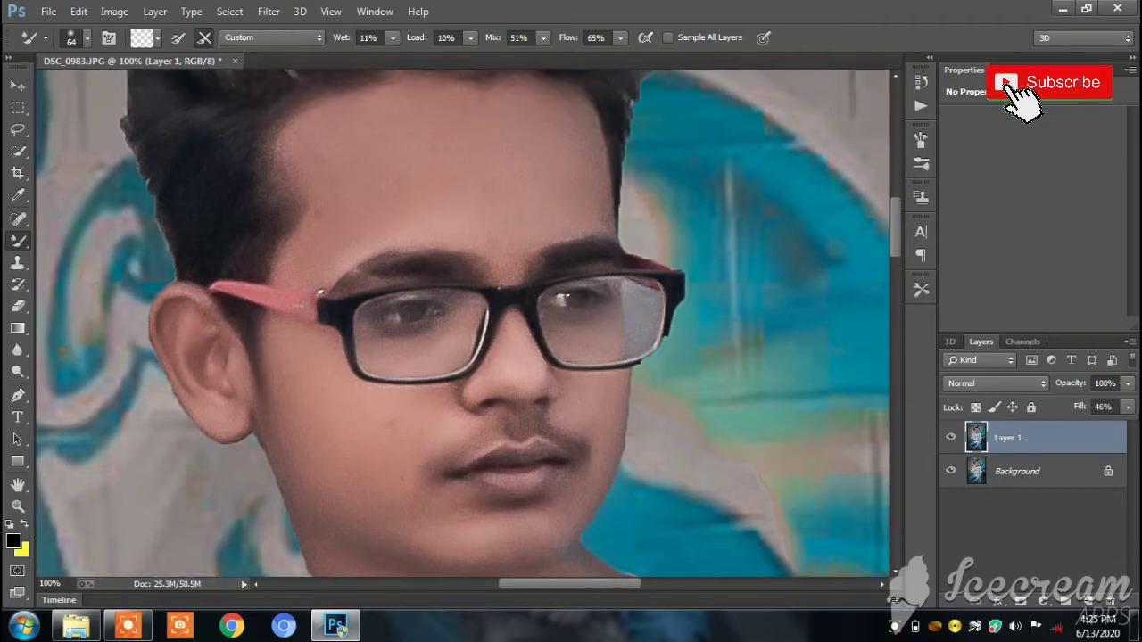
pyautogui.click(1127, 407)
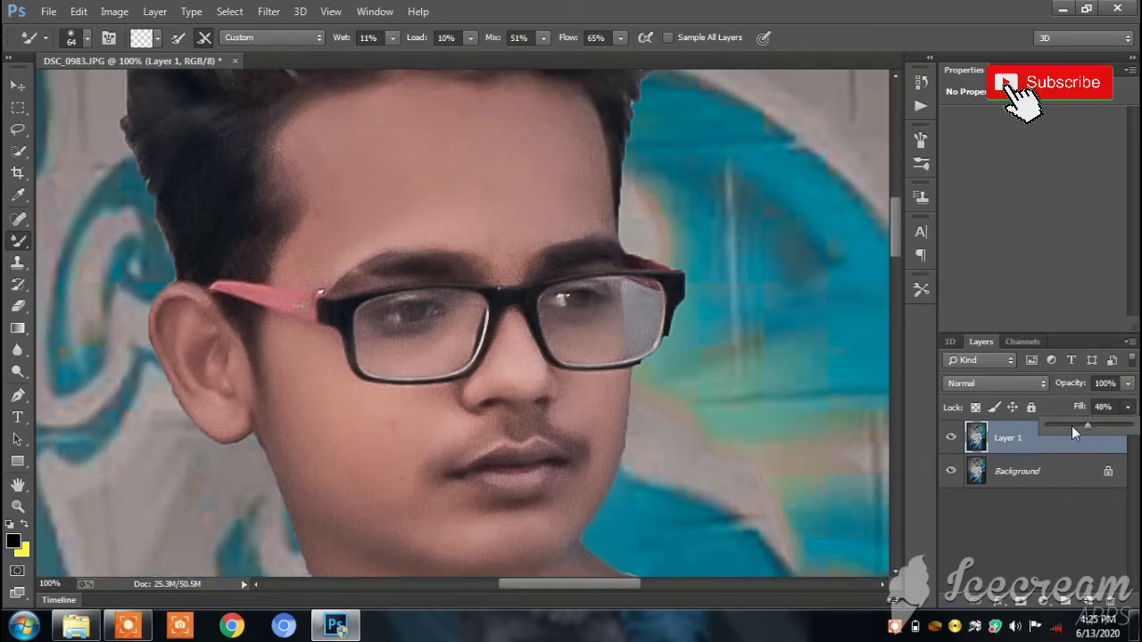
pyautogui.scroll(-1, 731, 381)
pyautogui.scroll(-2, 732, 381)
pyautogui.scroll(-2, 732, 381)
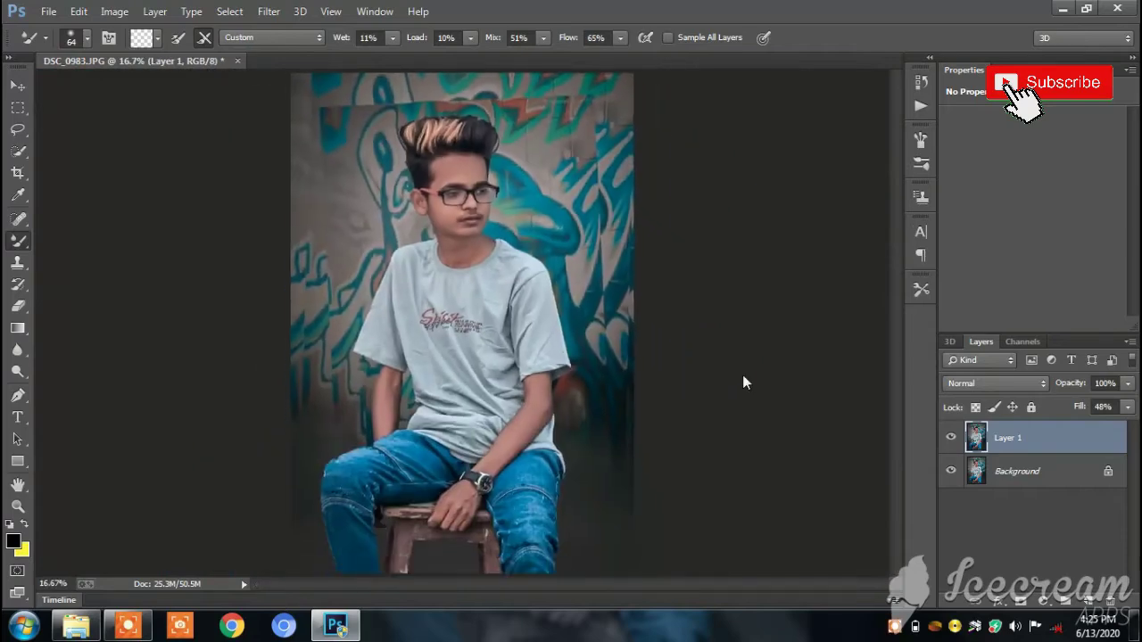
pyautogui.scroll(1, 750, 383)
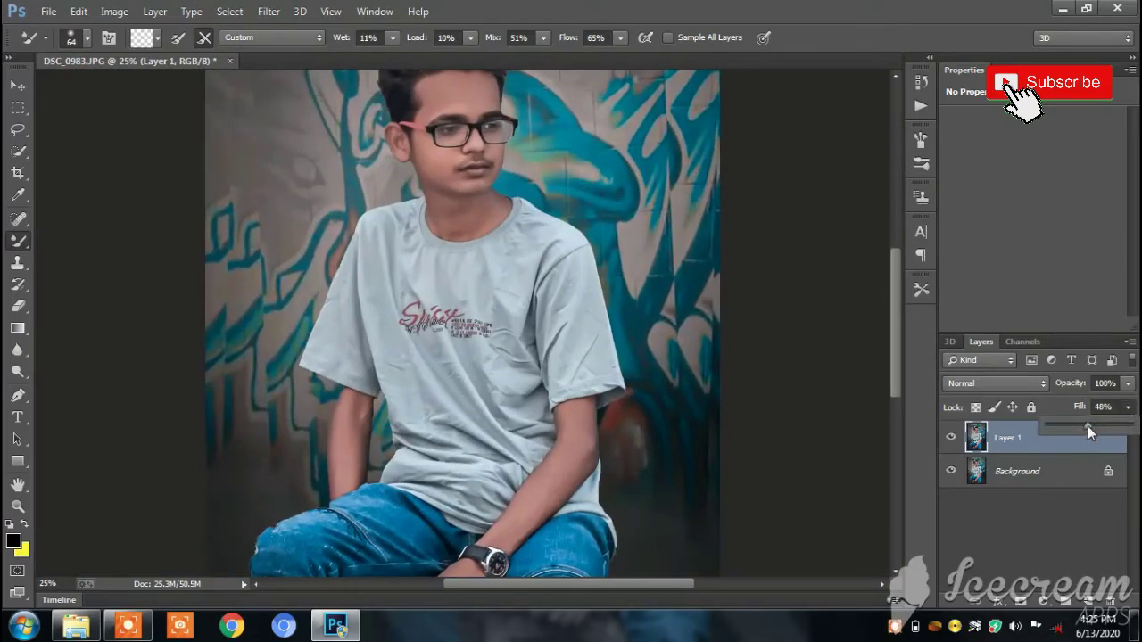
# Merge the 40%-fill smoothing Layer 1 into the Background with Merge Visible, then fit the view
pyautogui.rightClick(1026, 442)
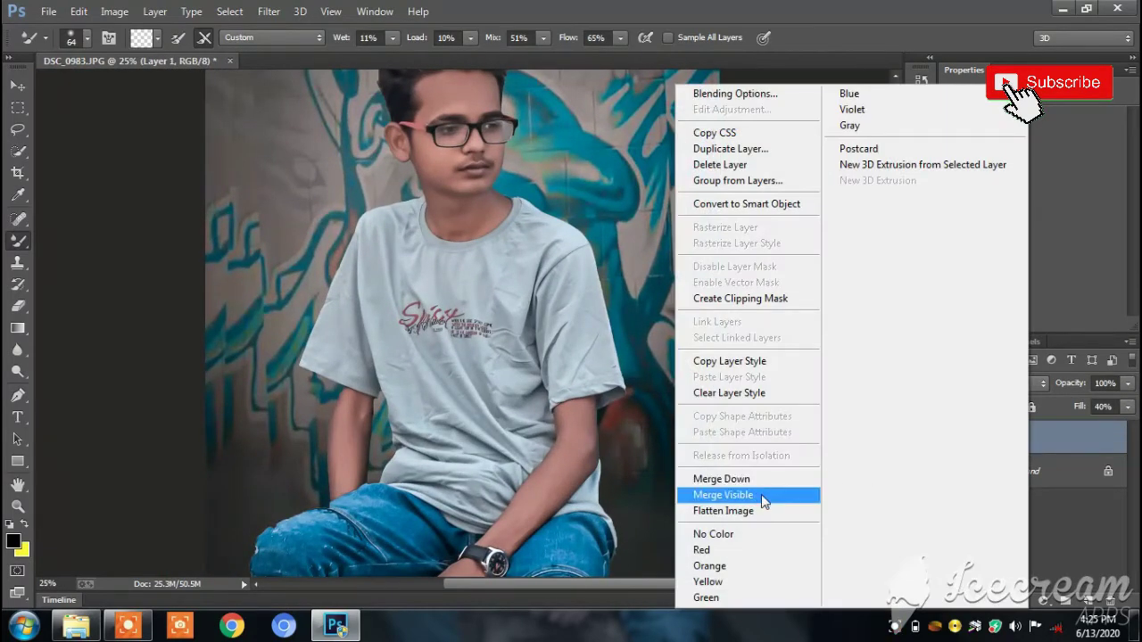
pyautogui.click(765, 495)
pyautogui.scroll(3, 573, 127)
pyautogui.scroll(2, 515, 159)
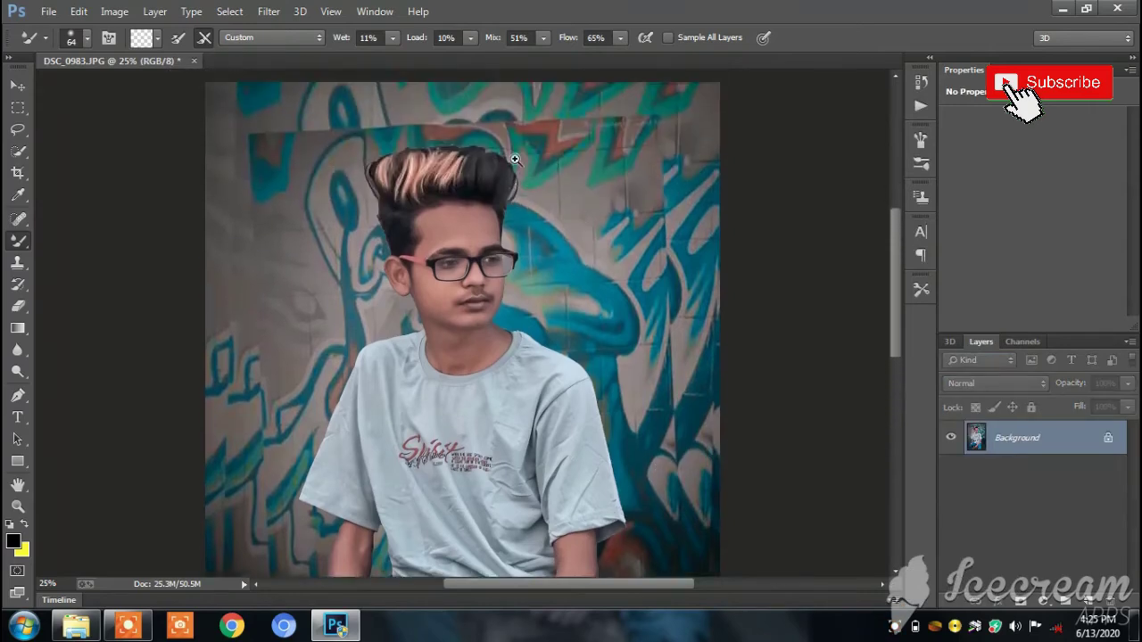
pyautogui.scroll(-2, 515, 159)
pyautogui.scroll(1, 517, 162)
pyautogui.scroll(-1, 520, 165)
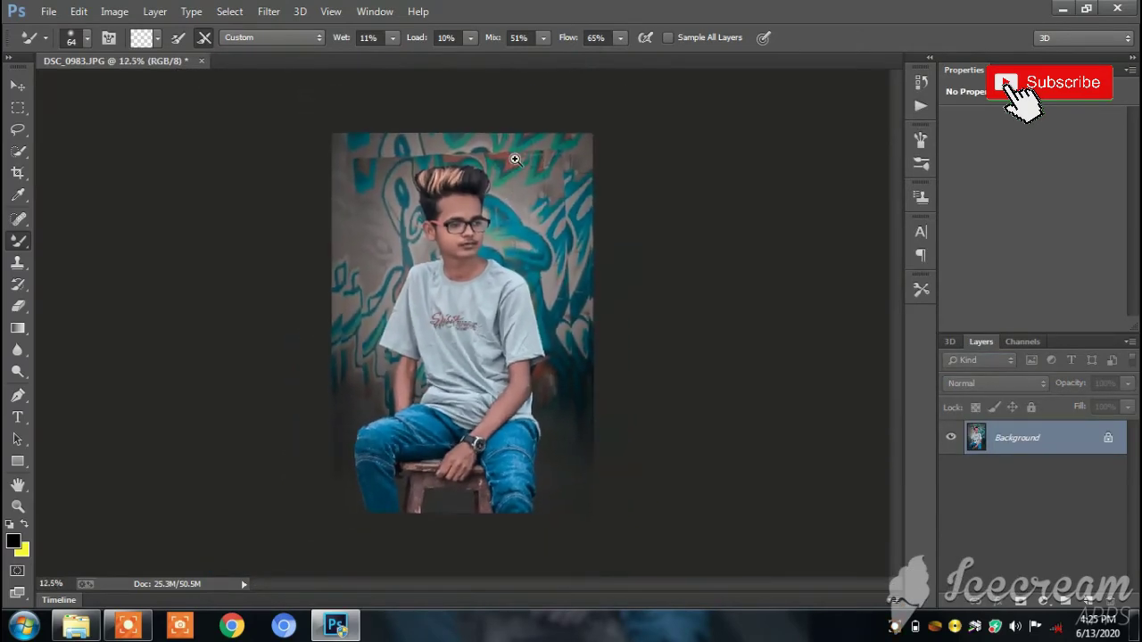
pyautogui.scroll(1, 523, 168)
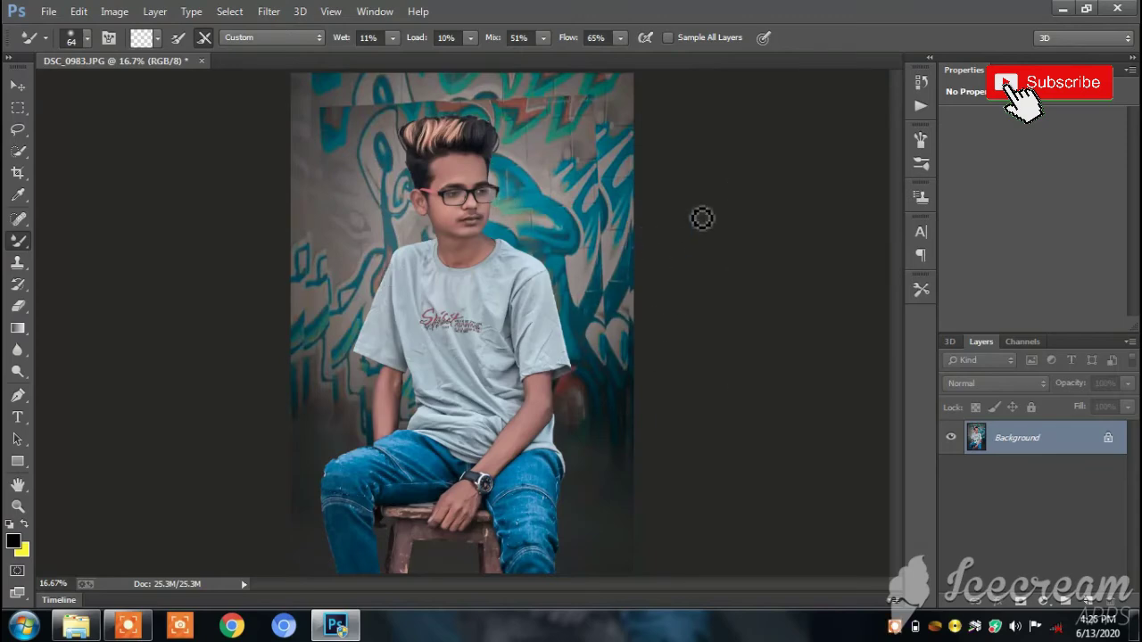
# Apply the Portraiture filter's Smoothing: Normal preset to the Background layer
pyautogui.click(268, 11)
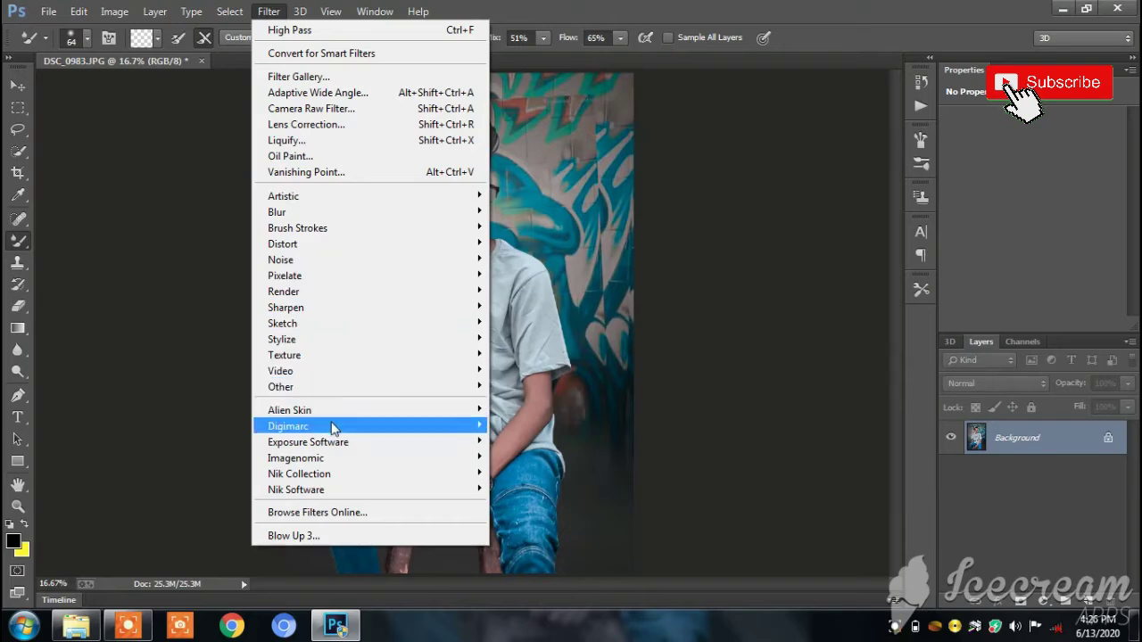
pyautogui.moveTo(297, 458)
pyautogui.click(511, 472)
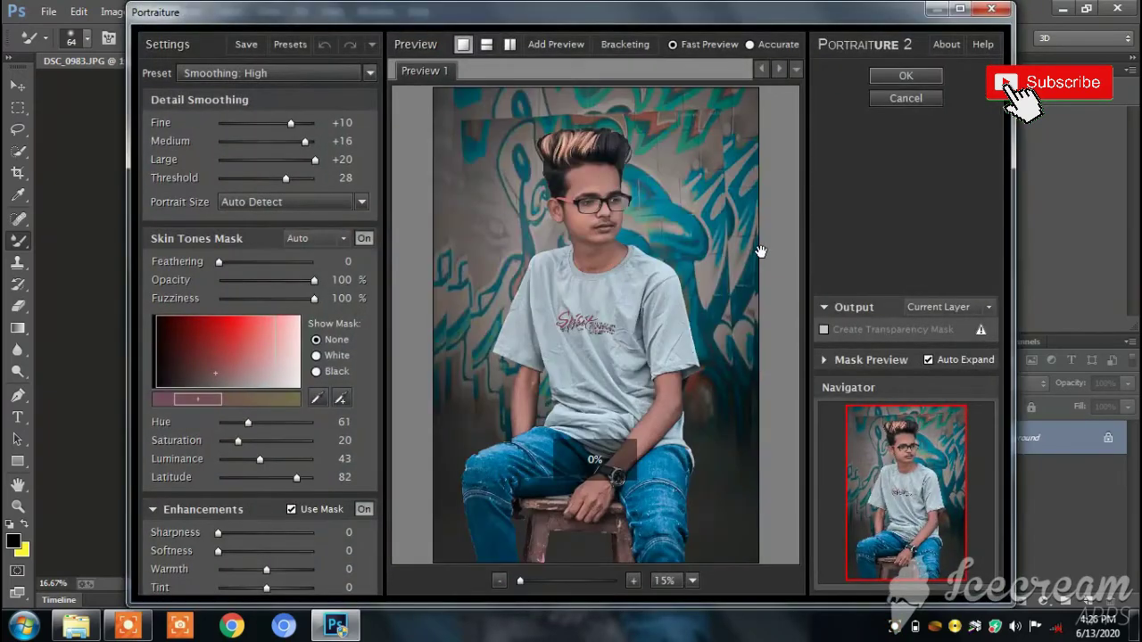
pyautogui.click(318, 75)
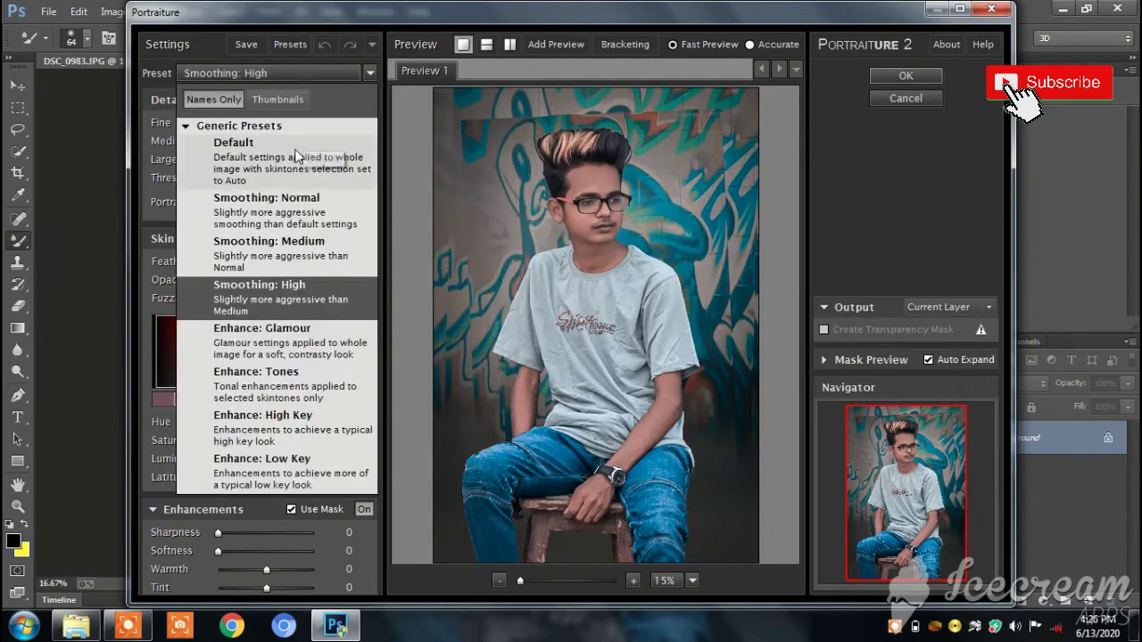
pyautogui.click(297, 203)
pyautogui.click(271, 66)
pyautogui.click(297, 210)
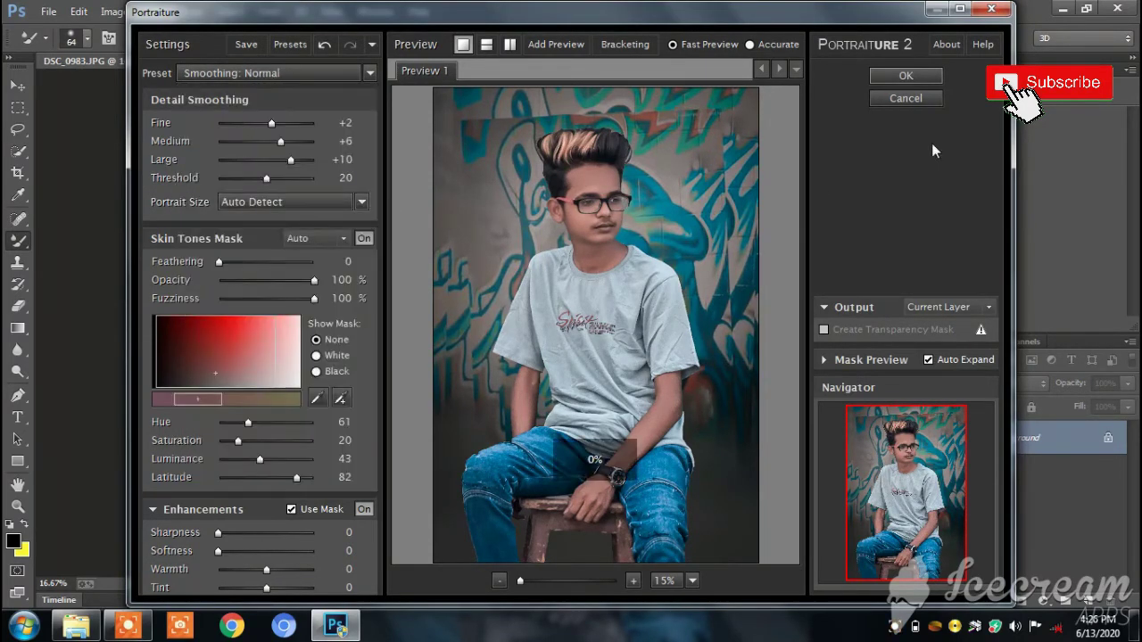
pyautogui.click(906, 77)
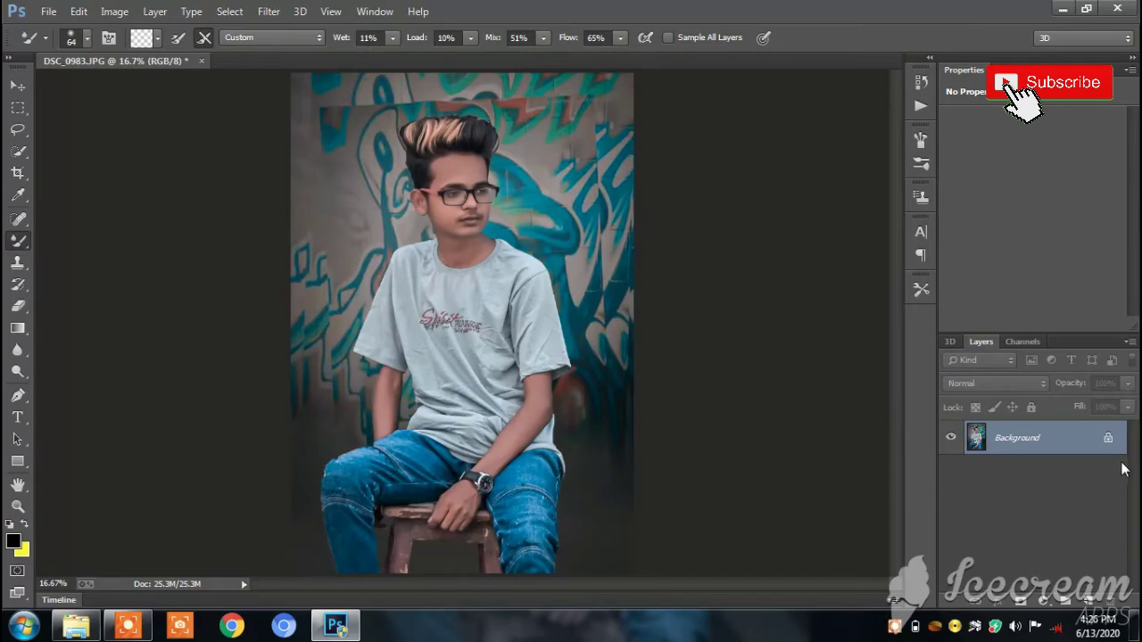
# Place the linked rose image 8ixrExEAT, scaled to about 45% and rotated −28°, over the hand
pyautogui.click(49, 10)
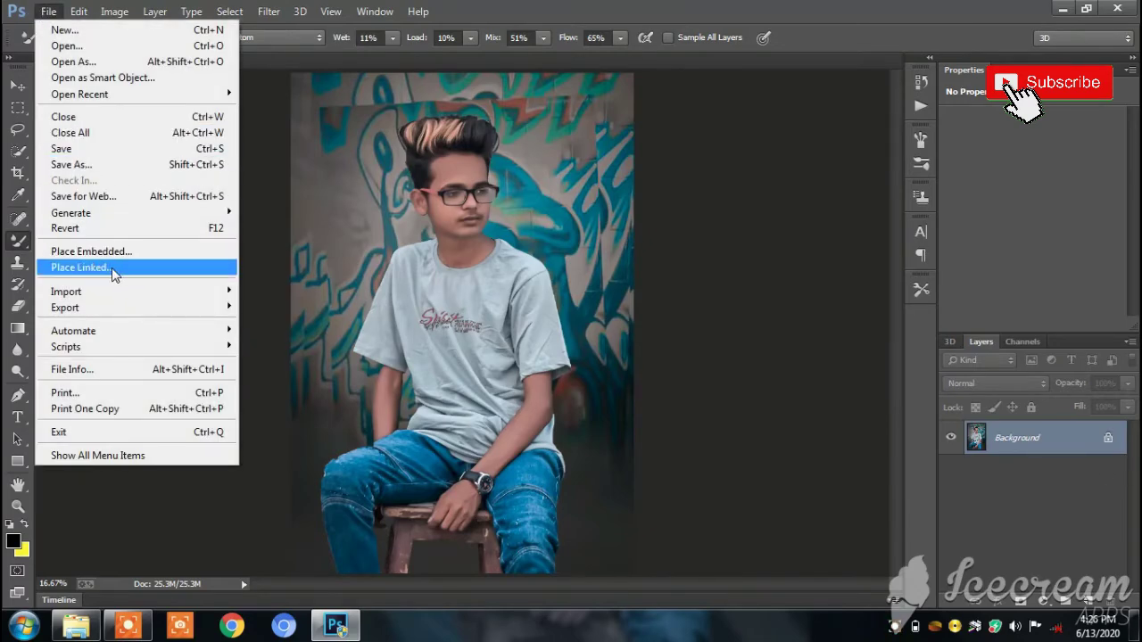
pyautogui.click(80, 268)
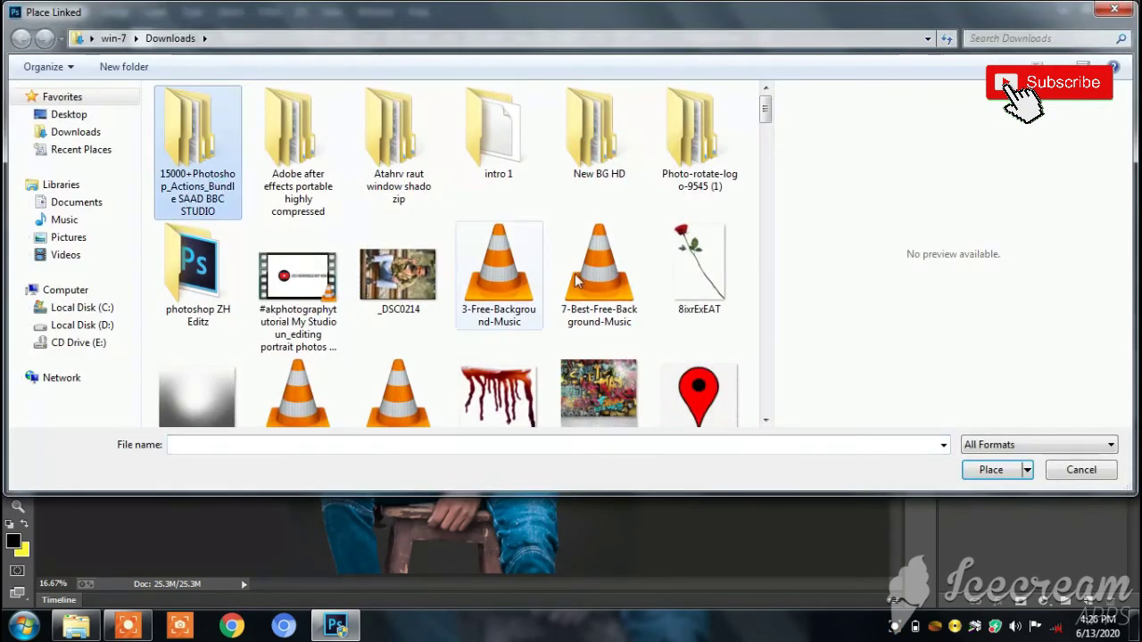
pyautogui.doubleClick(696, 207)
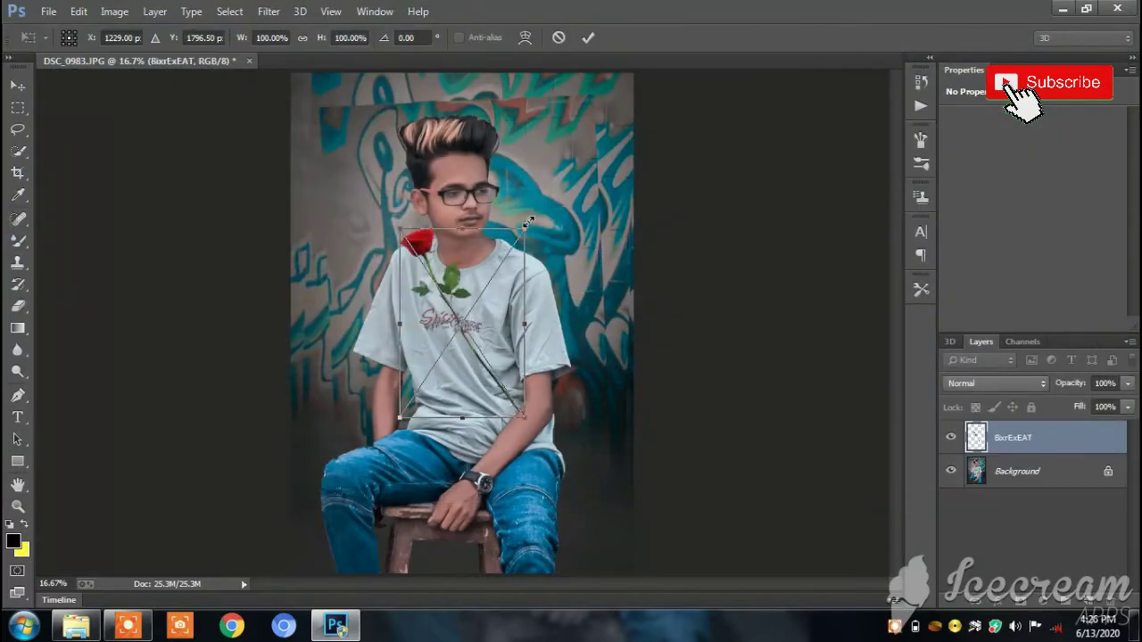
pyautogui.moveTo(464, 289)
pyautogui.mouseDown()
pyautogui.moveTo(450, 330)
pyautogui.moveTo(476, 503)
pyautogui.mouseUp()
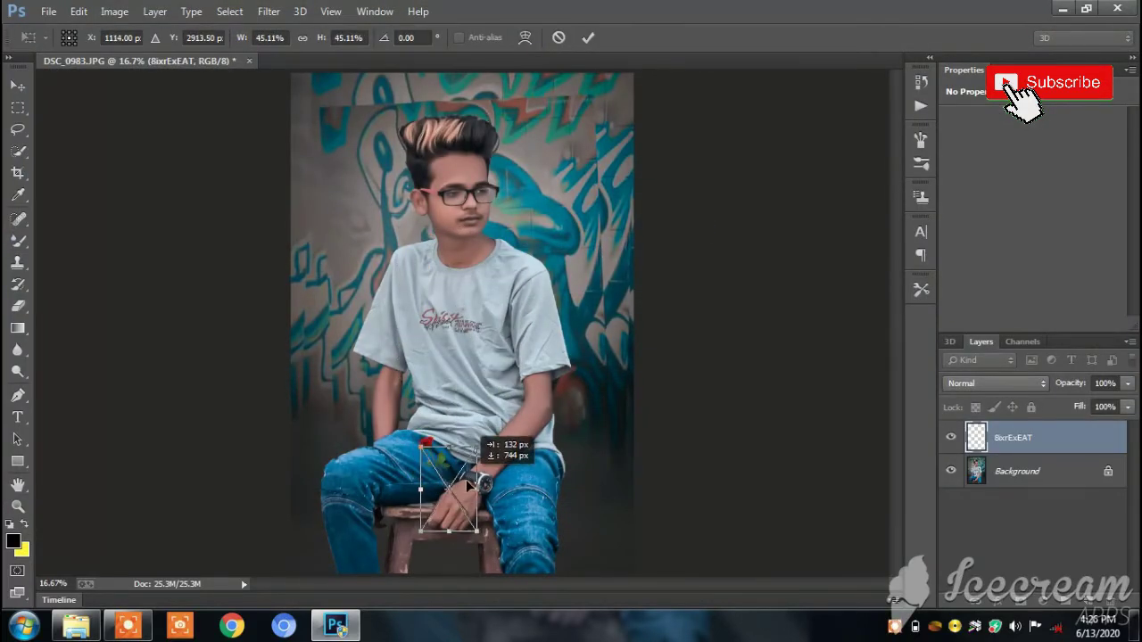
pyautogui.moveTo(496, 460); pyautogui.dragTo(473, 441)
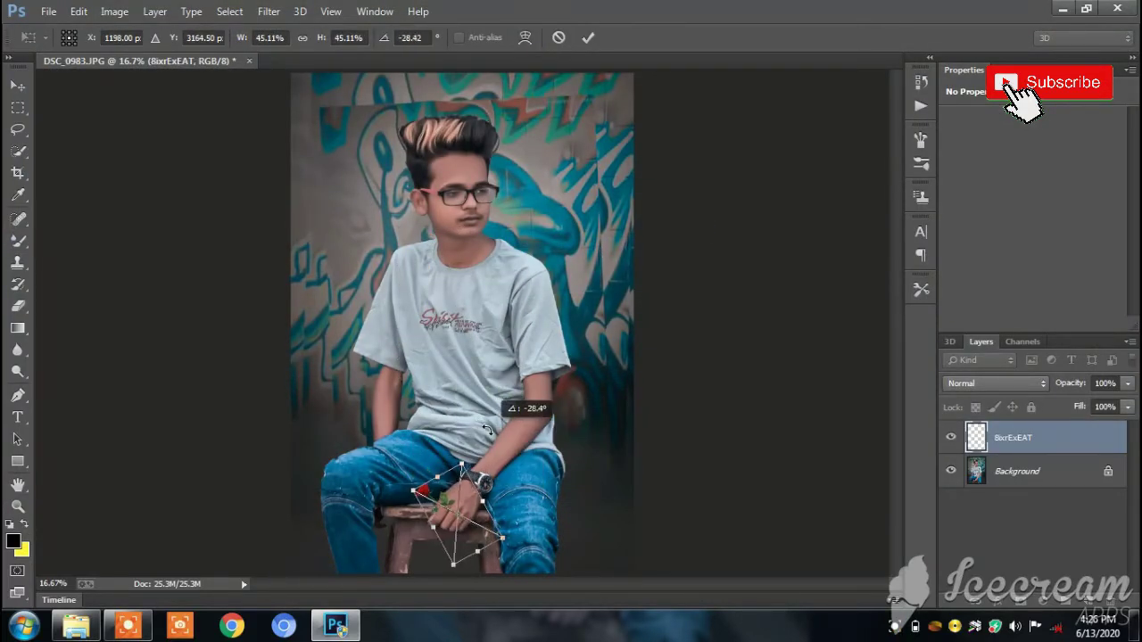
pyautogui.moveTo(478, 518)
pyautogui.mouseDown()
pyautogui.moveTo(464, 518)
pyautogui.moveTo(459, 497)
pyautogui.mouseUp()
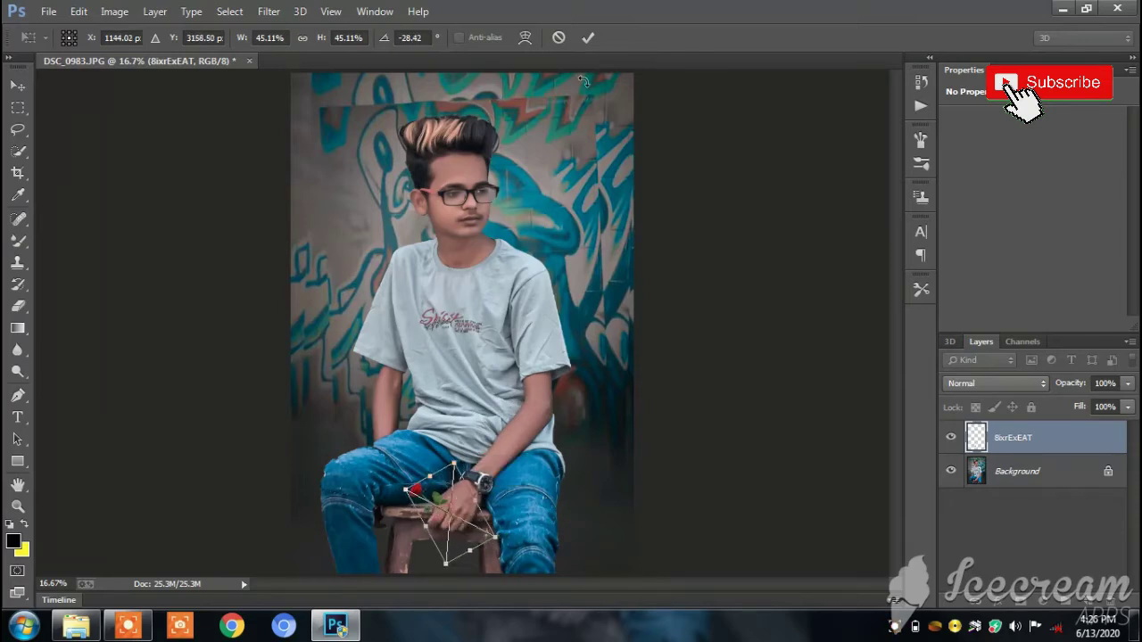
# Commit the rose's transform and zoom in closely on the hand holding it
pyautogui.click(587, 37)
pyautogui.press('b')
pyautogui.hotkey('ctrl', '+')
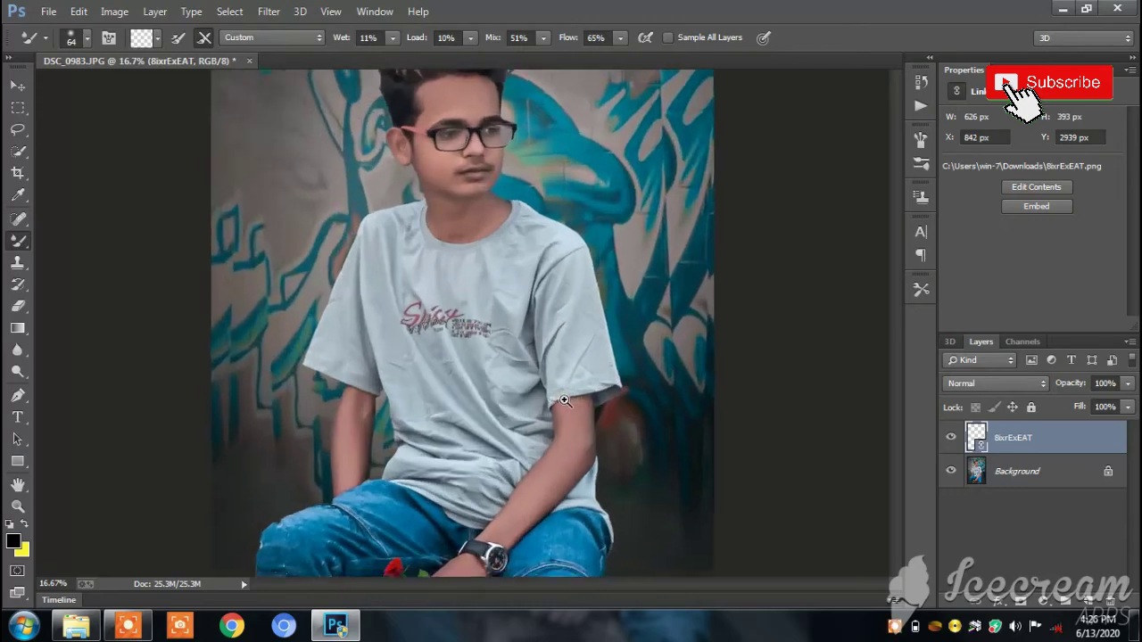
pyautogui.scroll(-1, 564, 401)
pyautogui.scroll(-5, 414, 374)
pyautogui.scroll(-2, 848, 348)
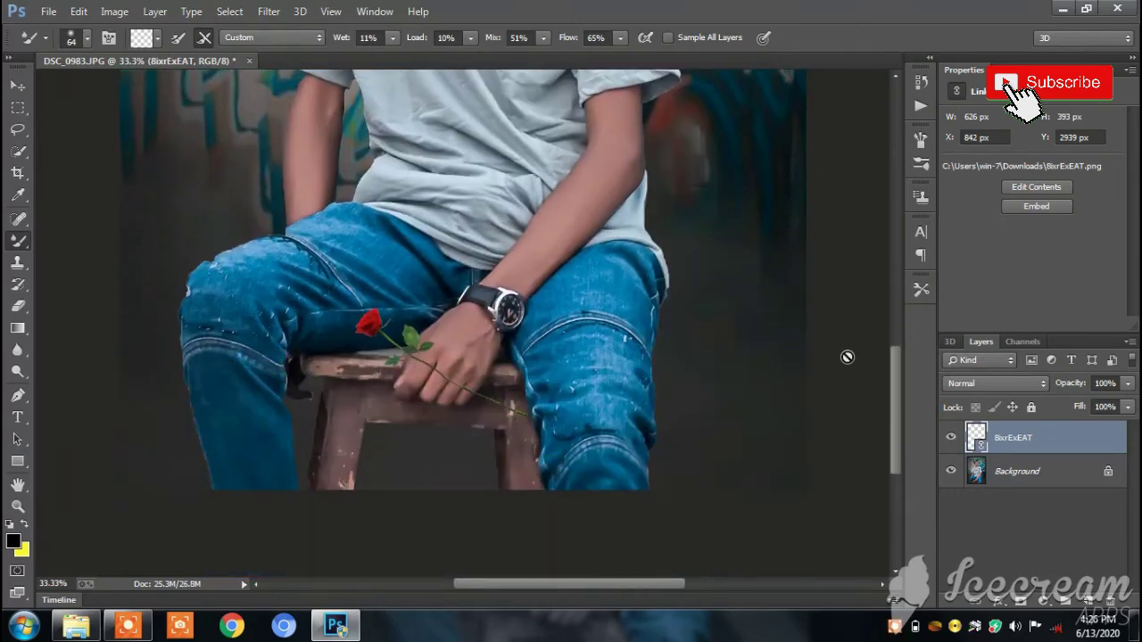
pyautogui.hotkey('ctrl', '+')
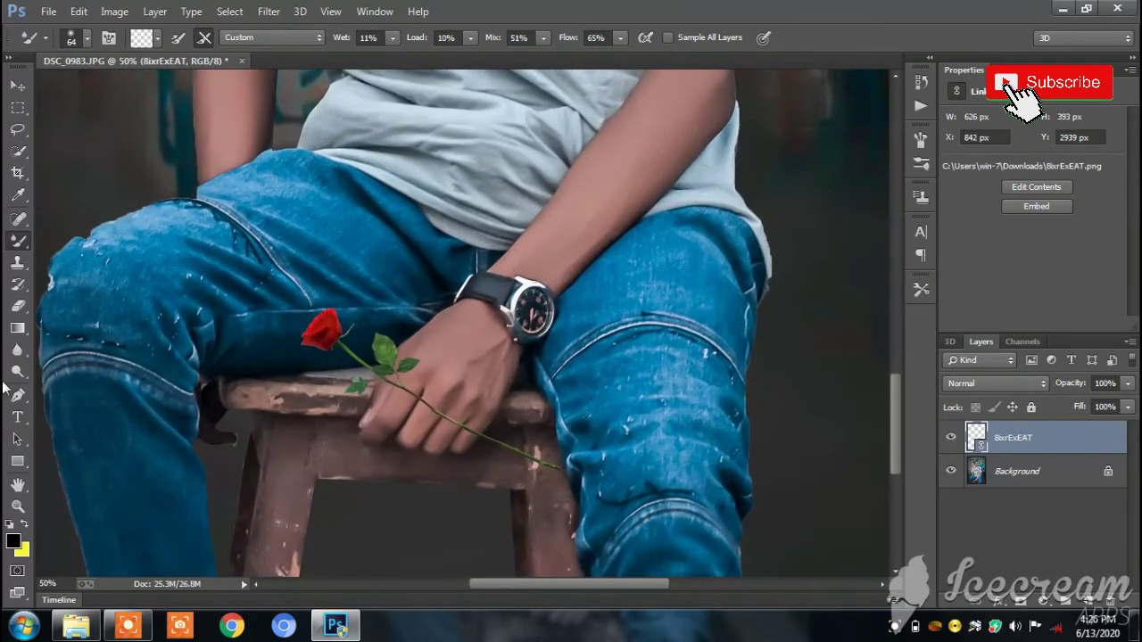
# Rasterize the rose layer for the Eraser, nudge it up-left, and erase the stem over the fingers
pyautogui.click(18, 306)
pyautogui.click(462, 376)
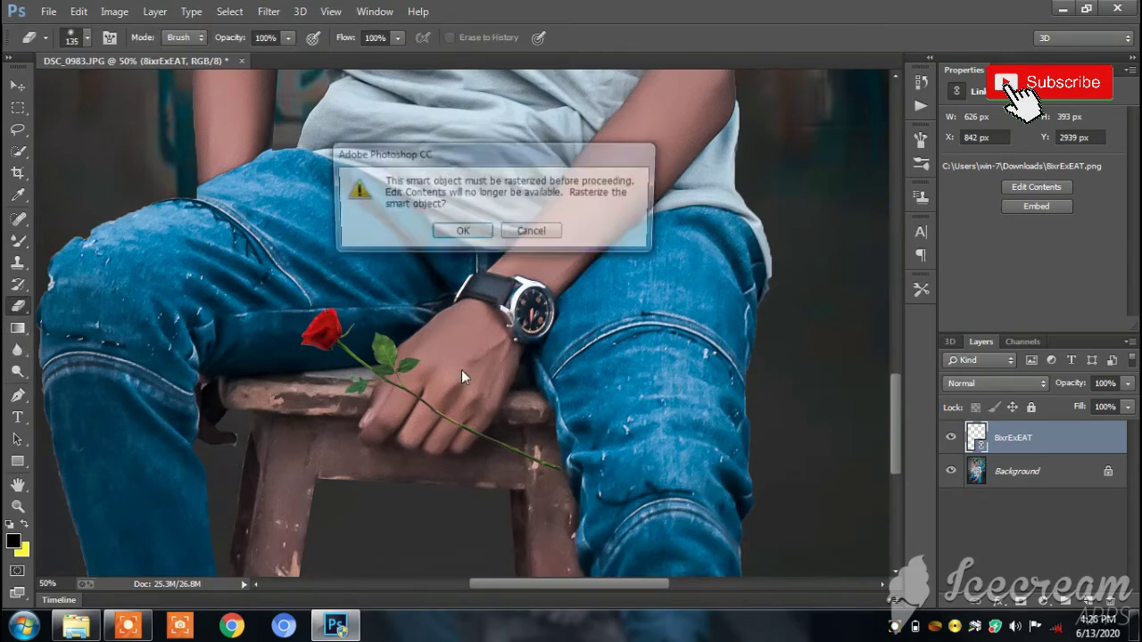
pyautogui.click(463, 232)
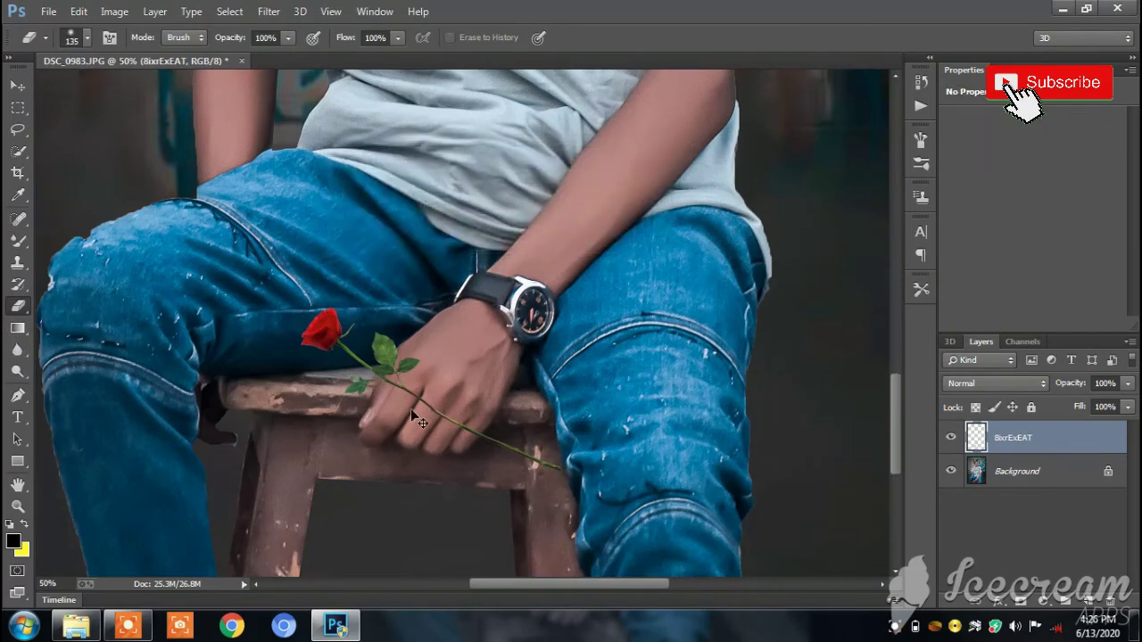
pyautogui.moveTo(411, 409); pyautogui.dragTo(402, 400)
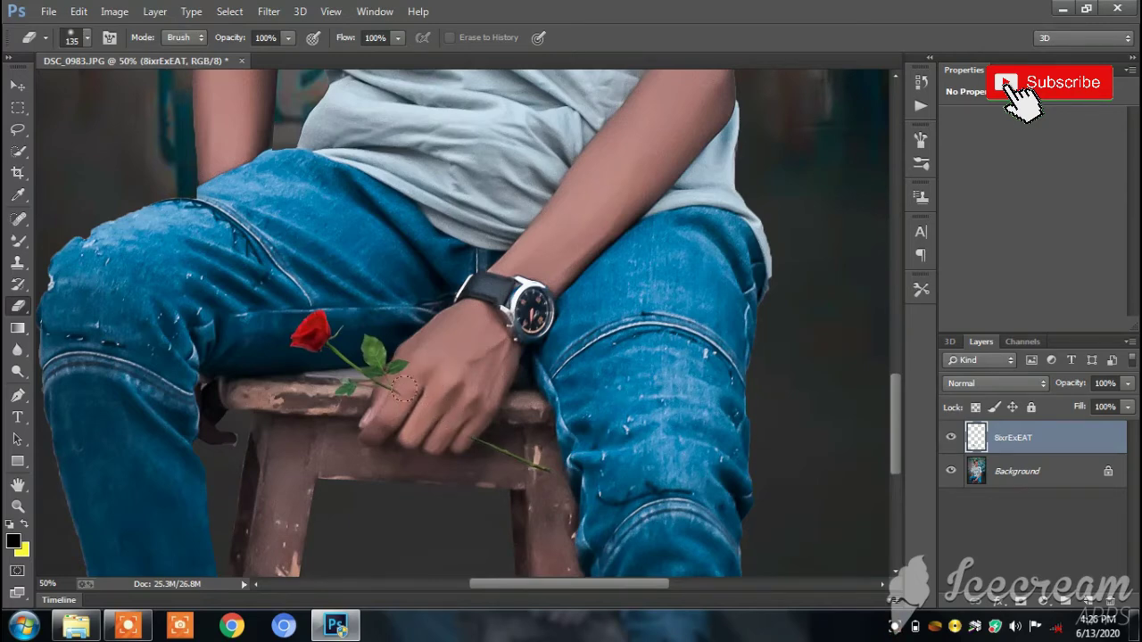
pyautogui.scroll(-3, 527, 342)
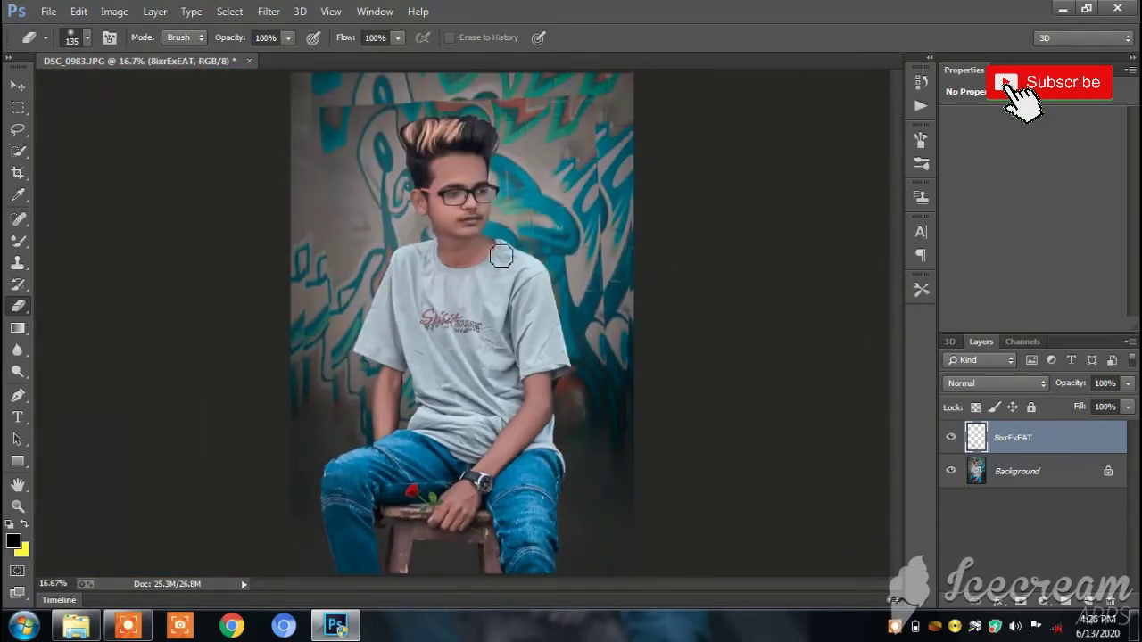
pyautogui.rightClick(1028, 442)
pyautogui.click(621, 256)
# Place the linked shadow_bottom PNG and stretch it across the lower half up to the chest
pyautogui.click(49, 10)
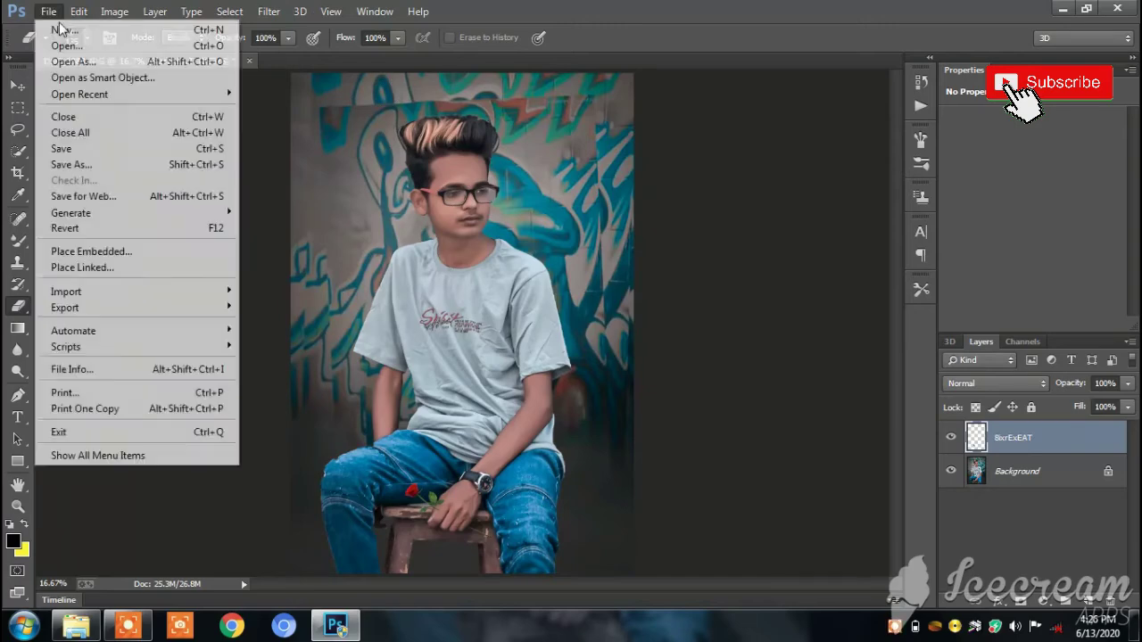
pyautogui.click(119, 268)
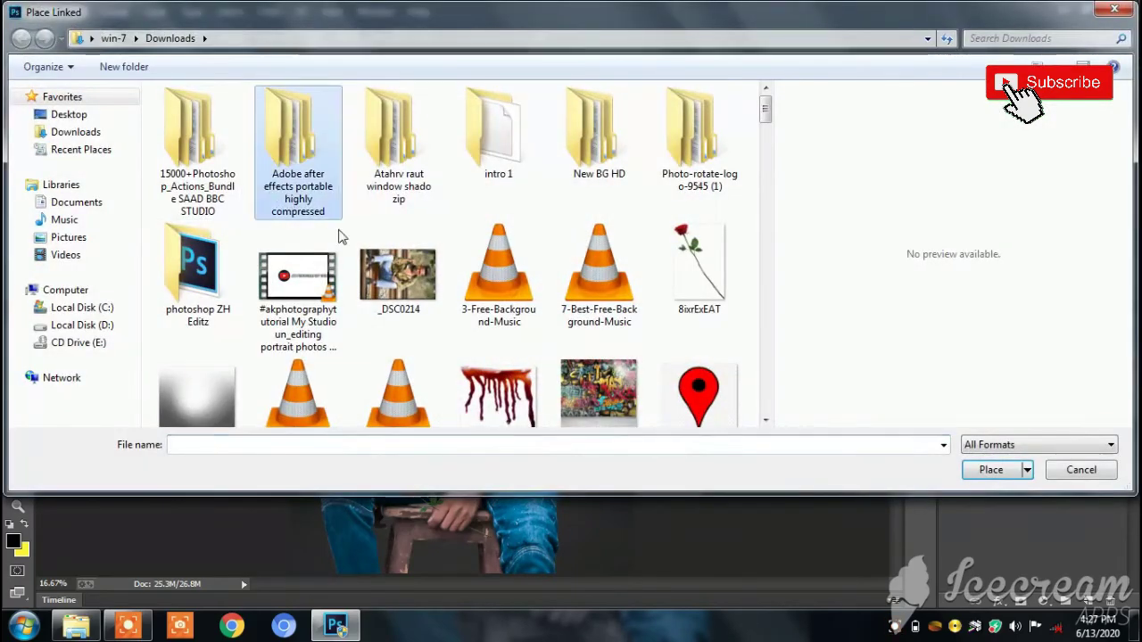
pyautogui.scroll(-1, 255, 300)
pyautogui.click(233, 308)
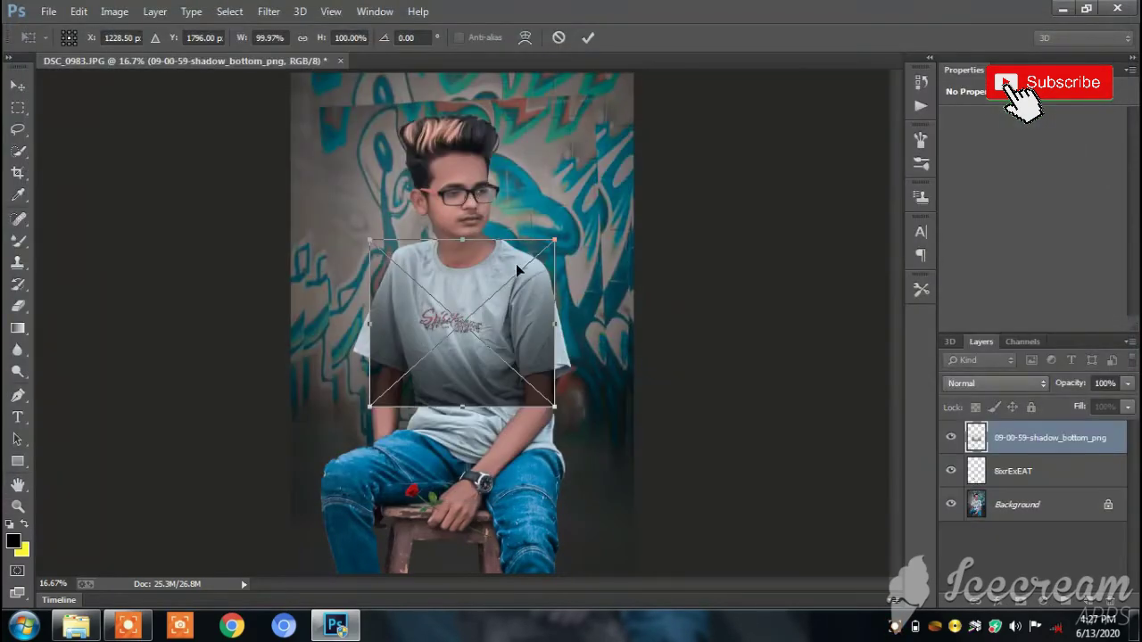
pyautogui.hotkey('ctrl', '-')
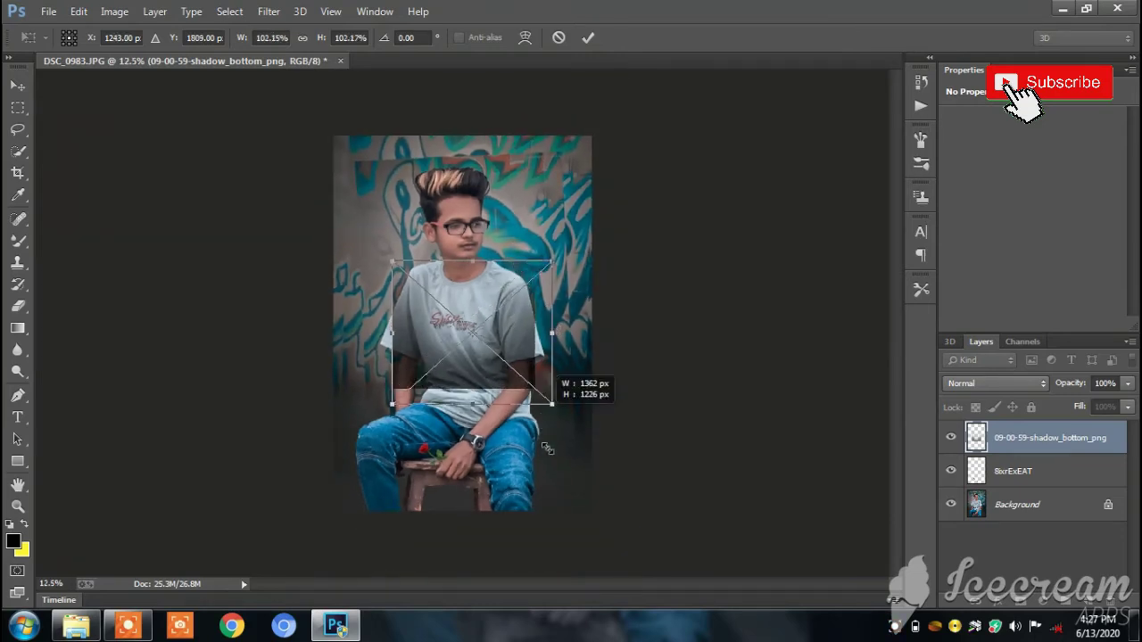
pyautogui.moveTo(537, 382); pyautogui.dragTo(595, 438)
pyautogui.moveTo(382, 438); pyautogui.dragTo(347, 507)
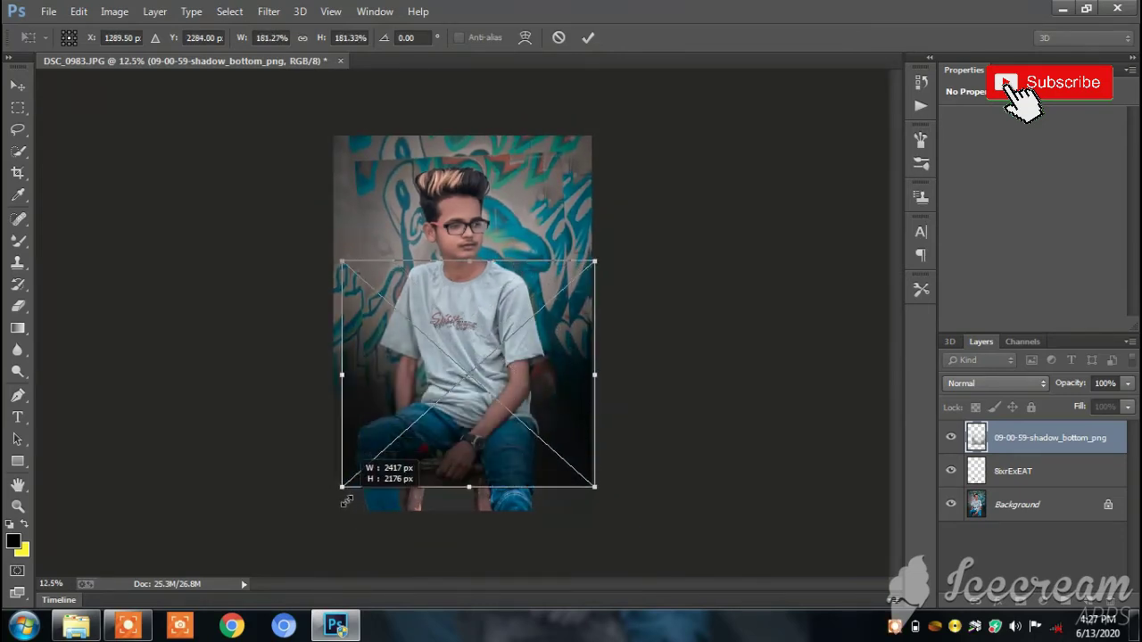
pyautogui.moveTo(463, 456); pyautogui.dragTo(464, 475)
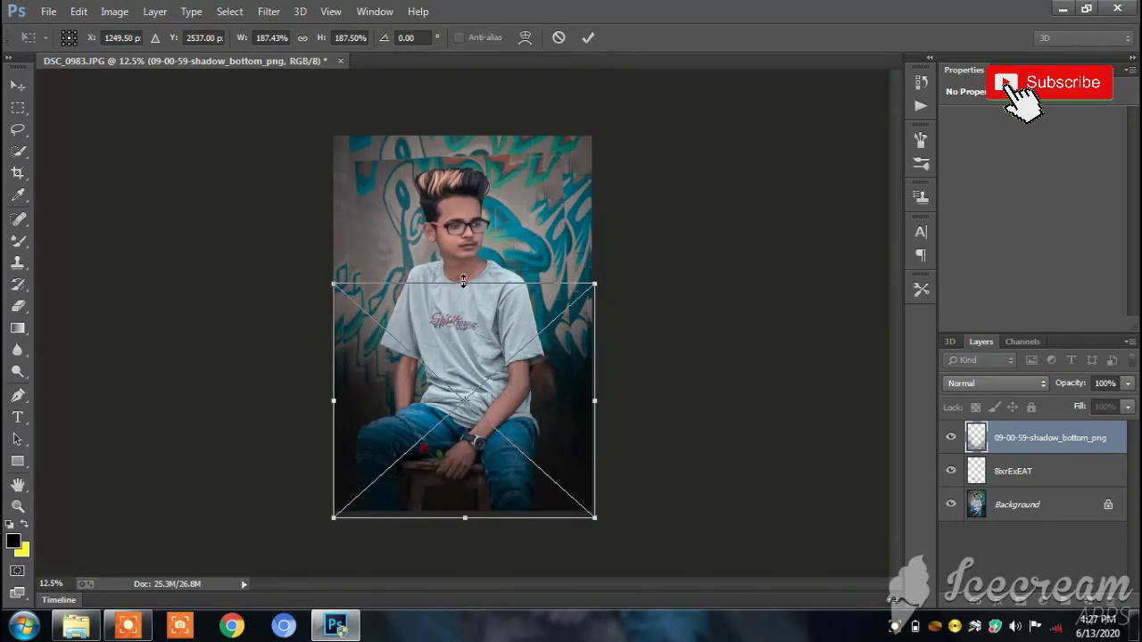
pyautogui.moveTo(463, 282); pyautogui.dragTo(464, 243)
pyautogui.click(589, 40)
pyautogui.press('e')
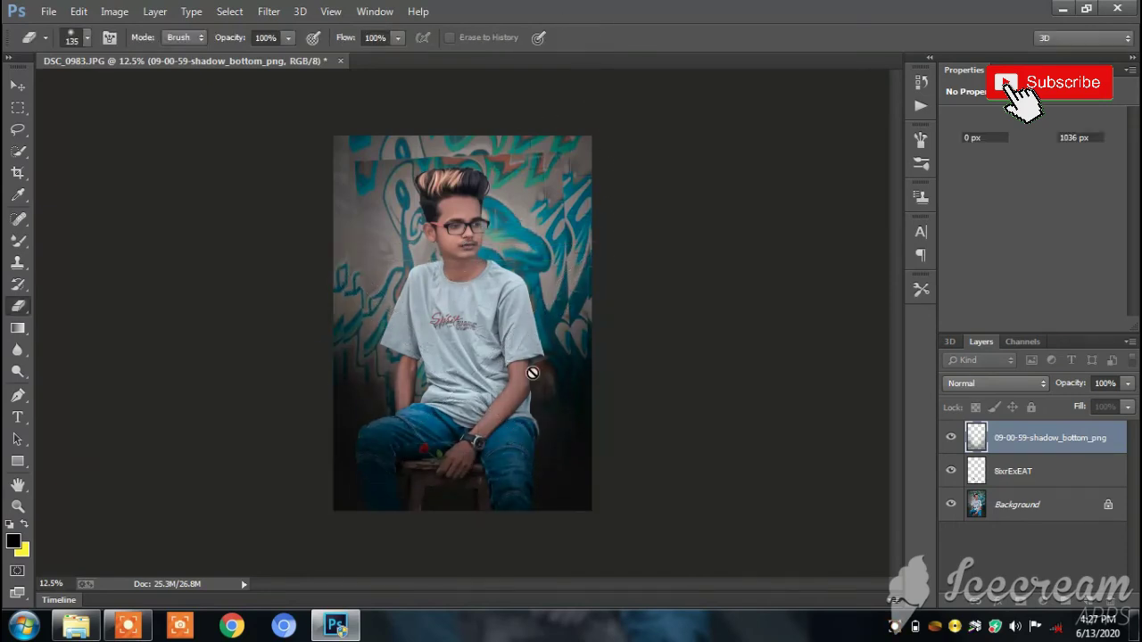
# Set the shadow layer's fill to 53%, move it below the rose, and merge visible layers
pyautogui.click(1130, 408)
pyautogui.click(1087, 423)
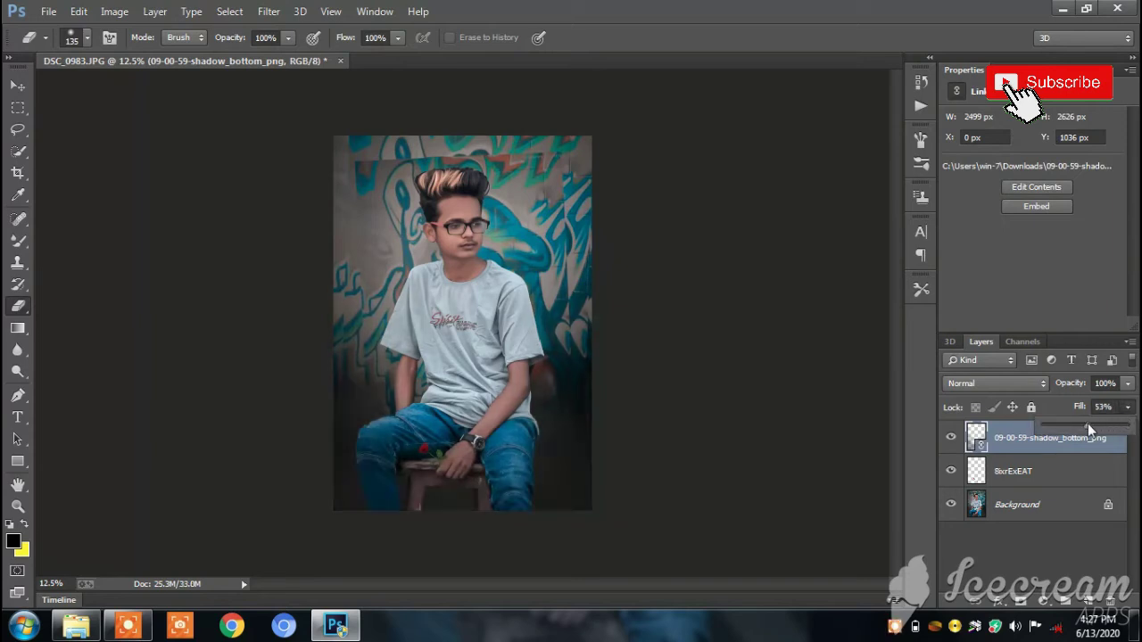
pyautogui.moveTo(1043, 452); pyautogui.dragTo(1052, 480)
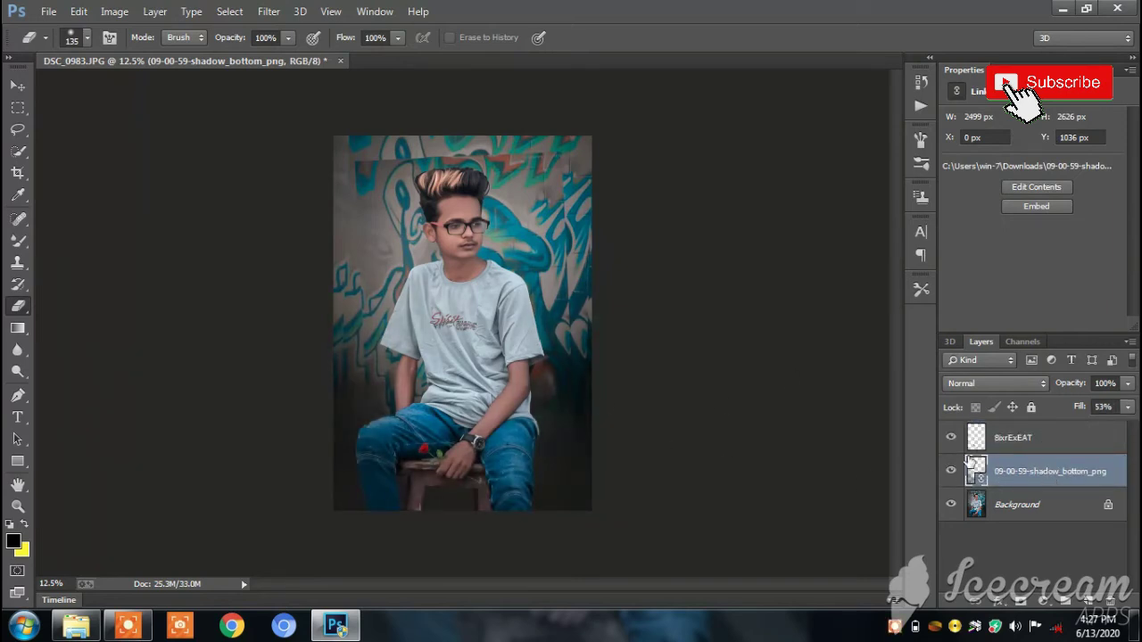
pyautogui.rightClick(968, 462)
pyautogui.click(701, 492)
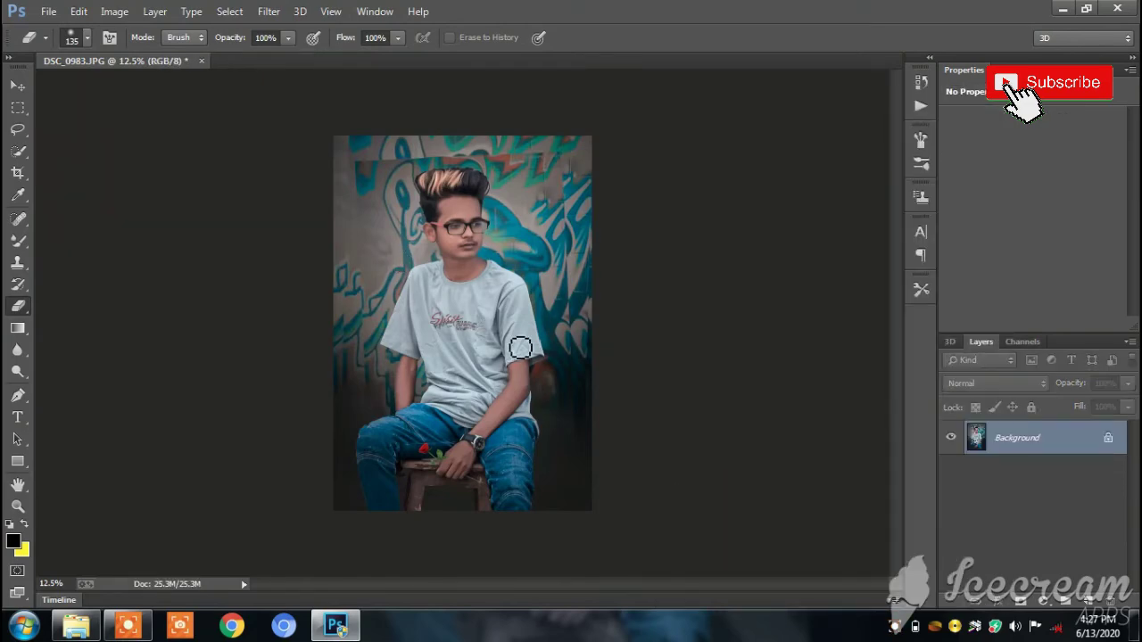
# Duplicate the Background and apply a High Pass filter with a 3.4-pixel radius
pyautogui.hotkey('ctrl', '-')
pyautogui.hotkey('ctrl', '+')
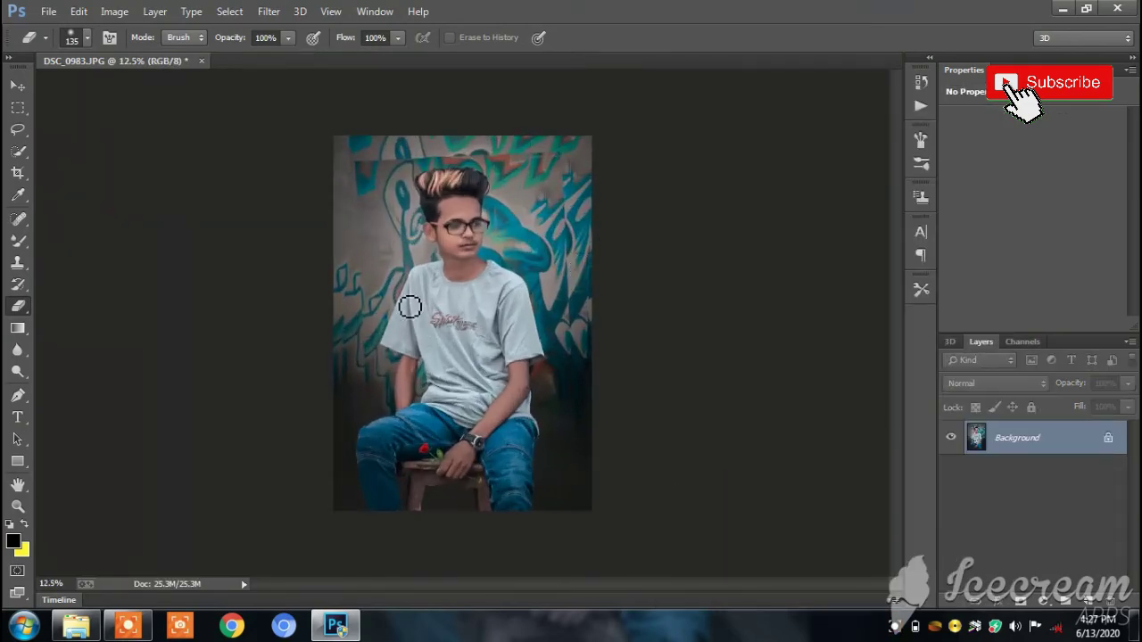
pyautogui.hotkey('ctrl', 'j')
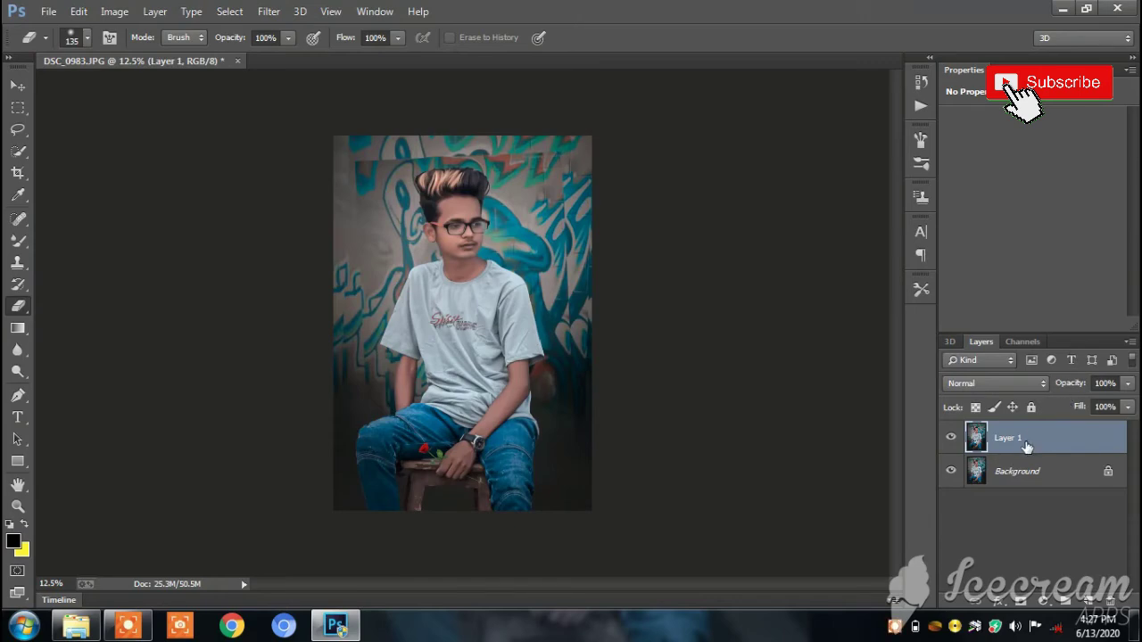
pyautogui.click(268, 12)
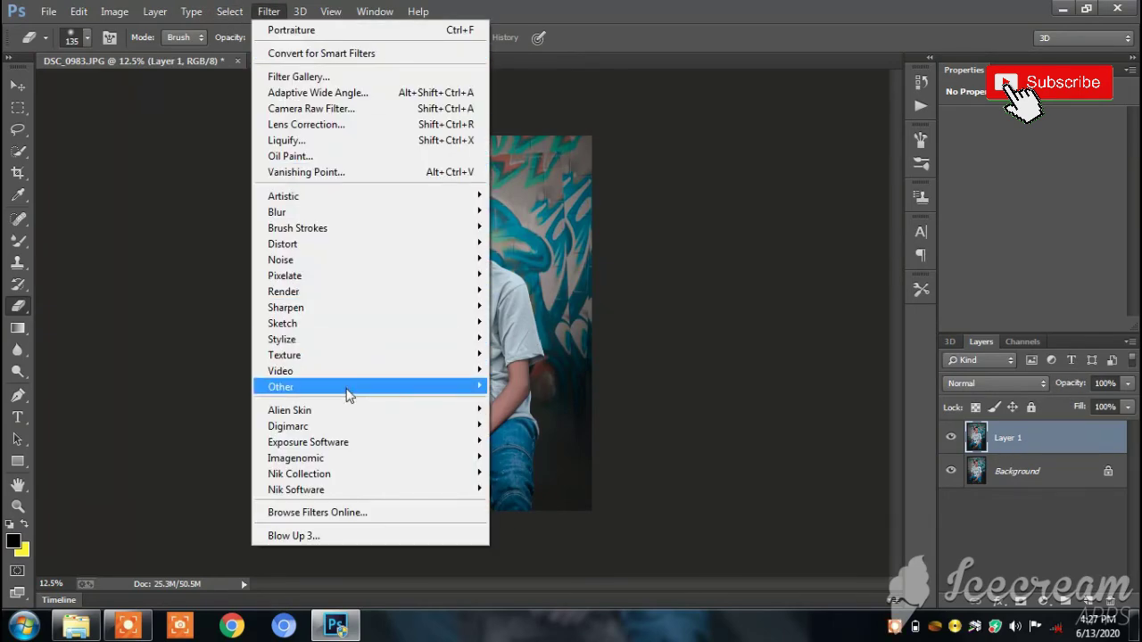
pyautogui.moveTo(295, 387)
pyautogui.click(522, 401)
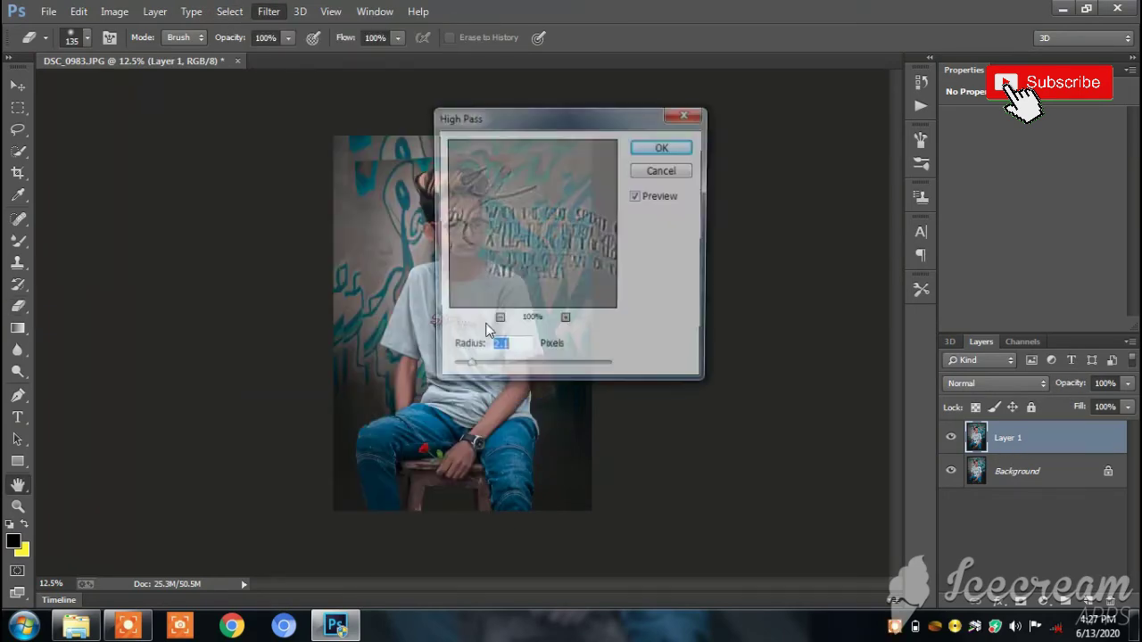
pyautogui.moveTo(473, 366); pyautogui.dragTo(480, 366)
pyautogui.click(662, 147)
# Blend the high-pass layer as Vivid Light at 44% fill and merge visible layers
pyautogui.press('e')
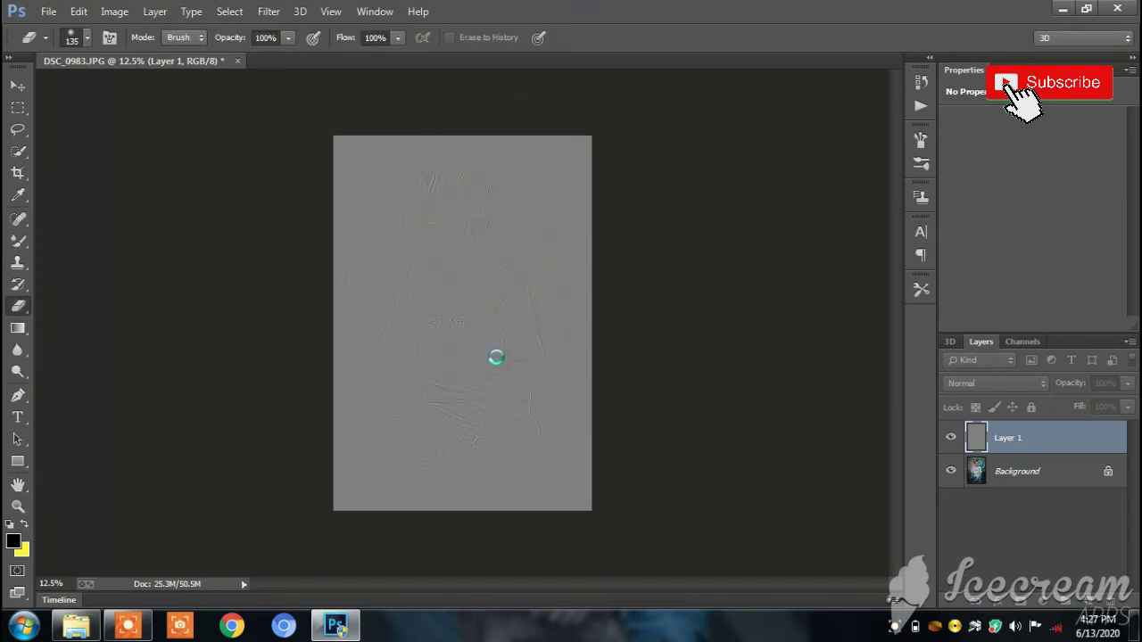
pyautogui.click(1048, 381)
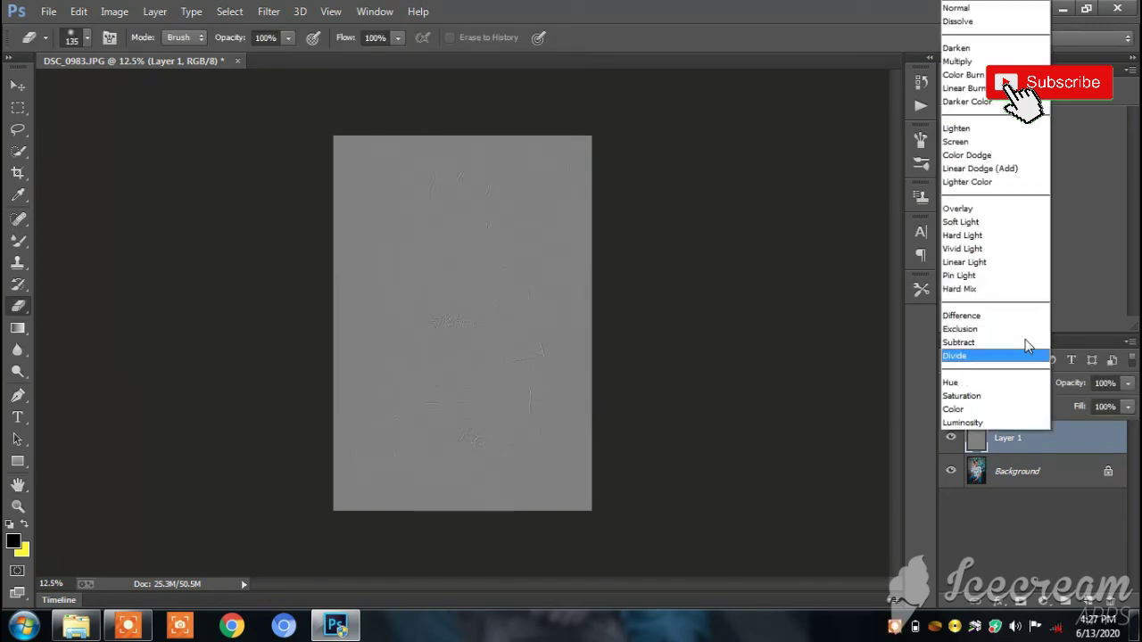
pyautogui.click(1002, 247)
pyautogui.click(1128, 406)
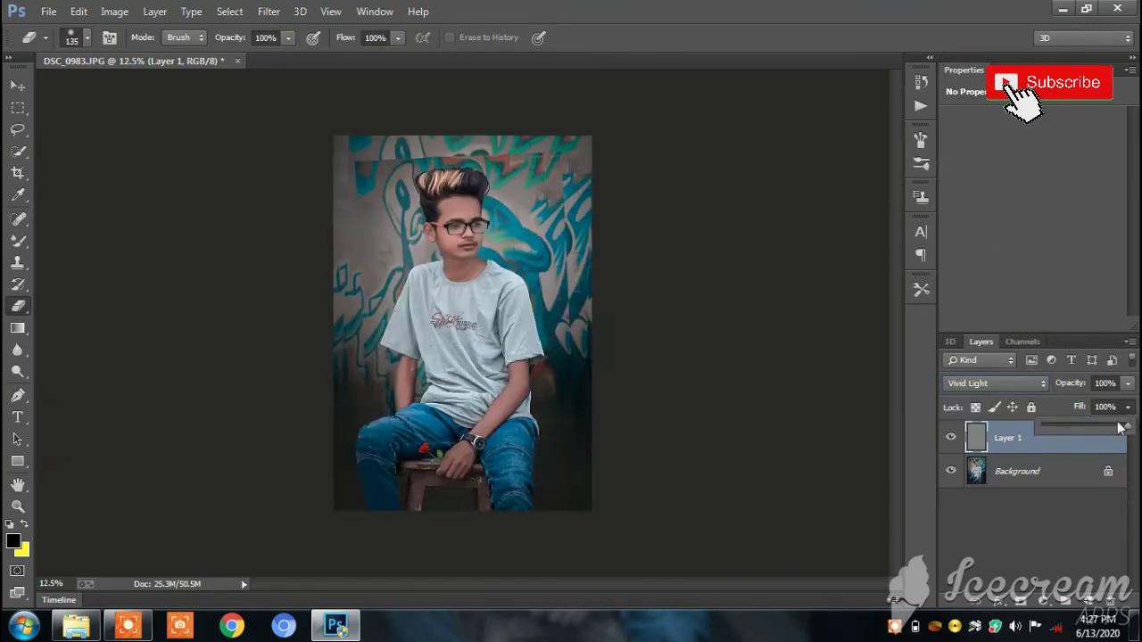
pyautogui.moveTo(1089, 426); pyautogui.dragTo(1079, 425)
pyautogui.rightClick(1053, 442)
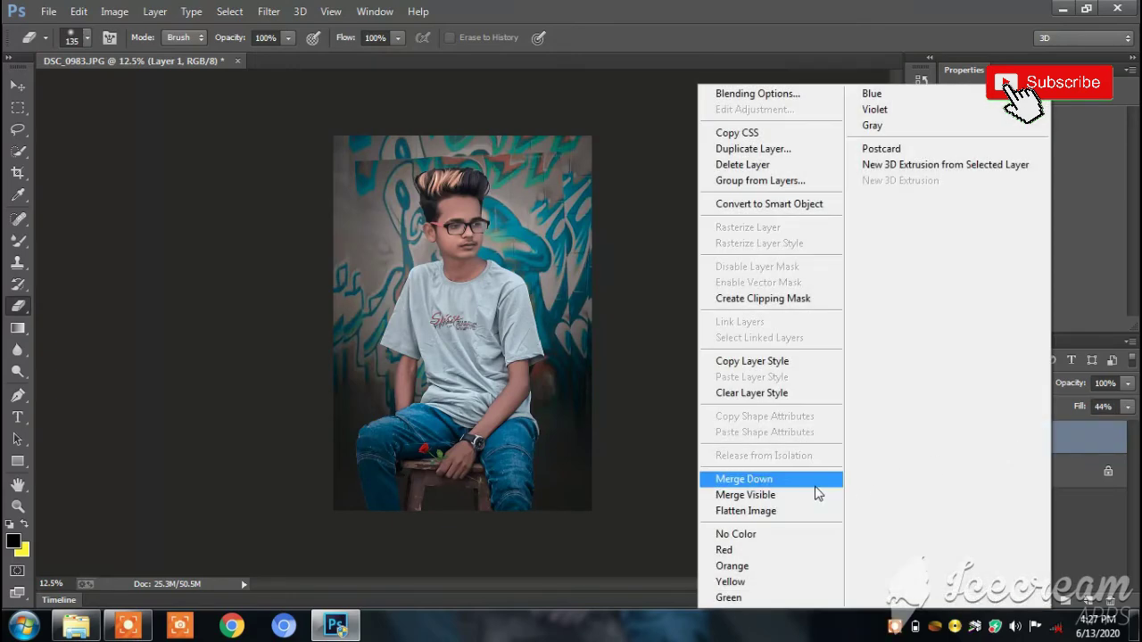
pyautogui.click(777, 495)
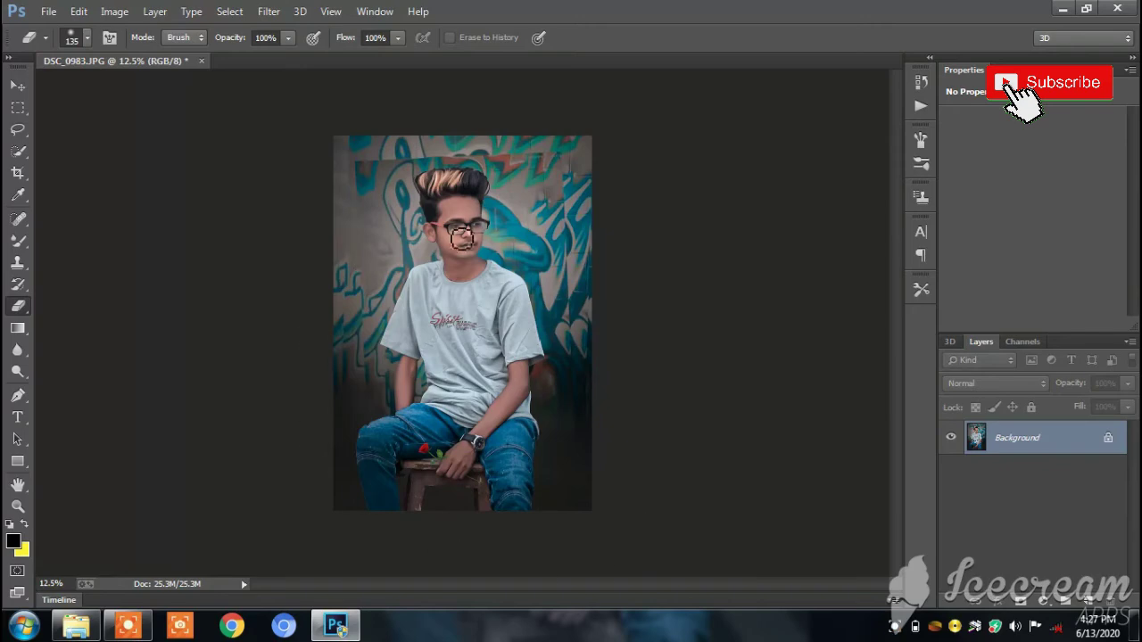
# Duplicate the Background and paint over areas with a 125 px Blur brush
pyautogui.moveTo(508, 436); pyautogui.dragTo(571, 430)
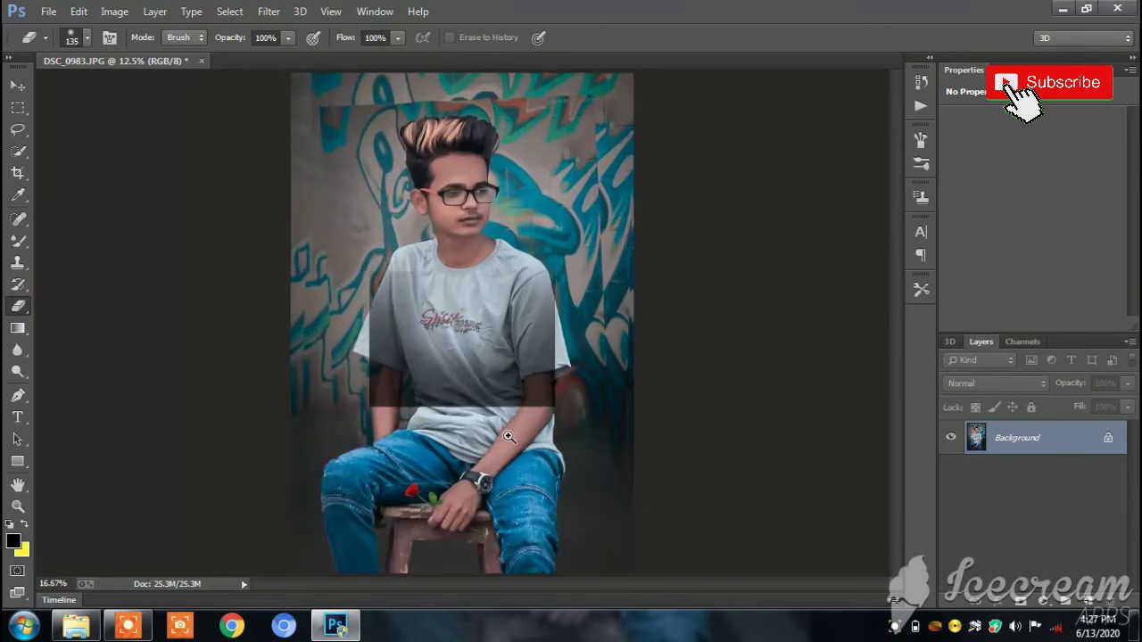
pyautogui.hotkey('ctrl', 'j')
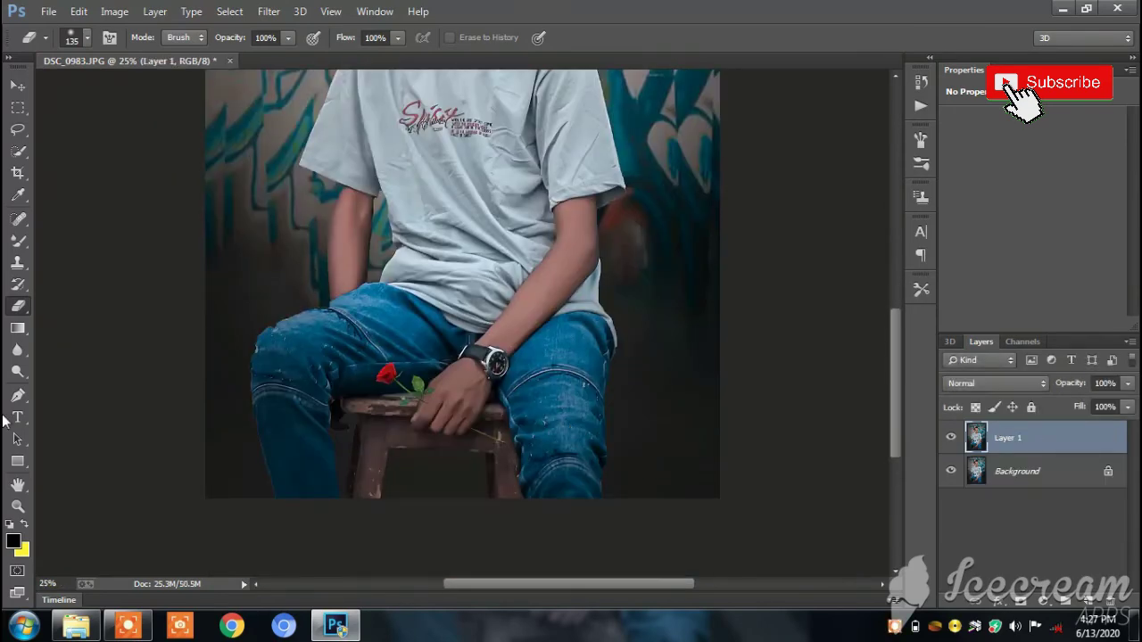
pyautogui.click(20, 354)
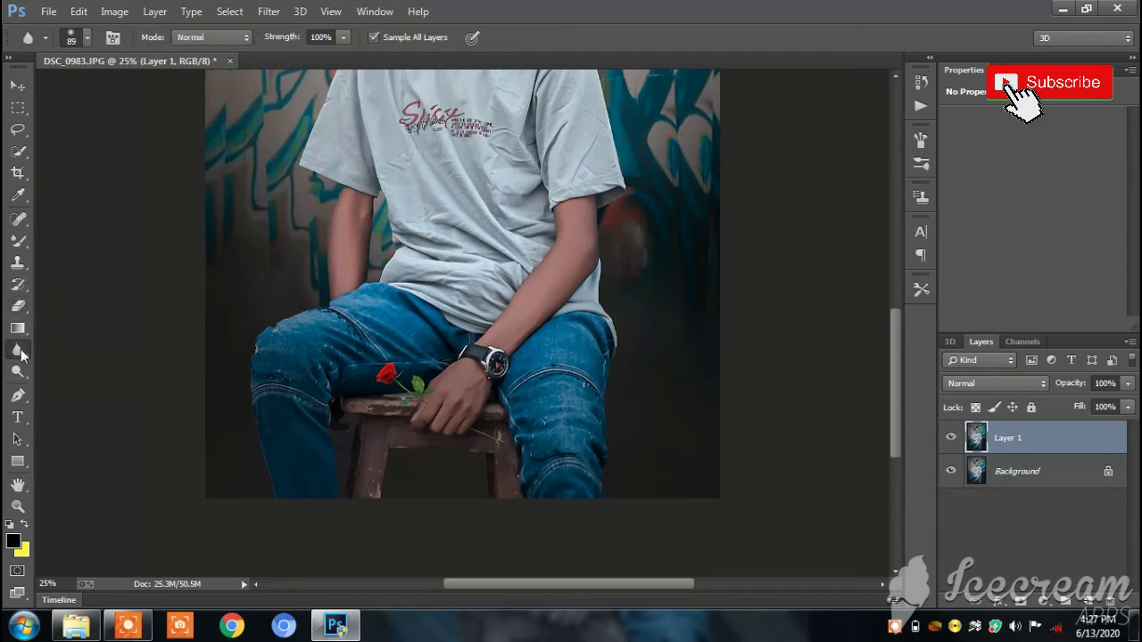
pyautogui.rightClick(268, 458)
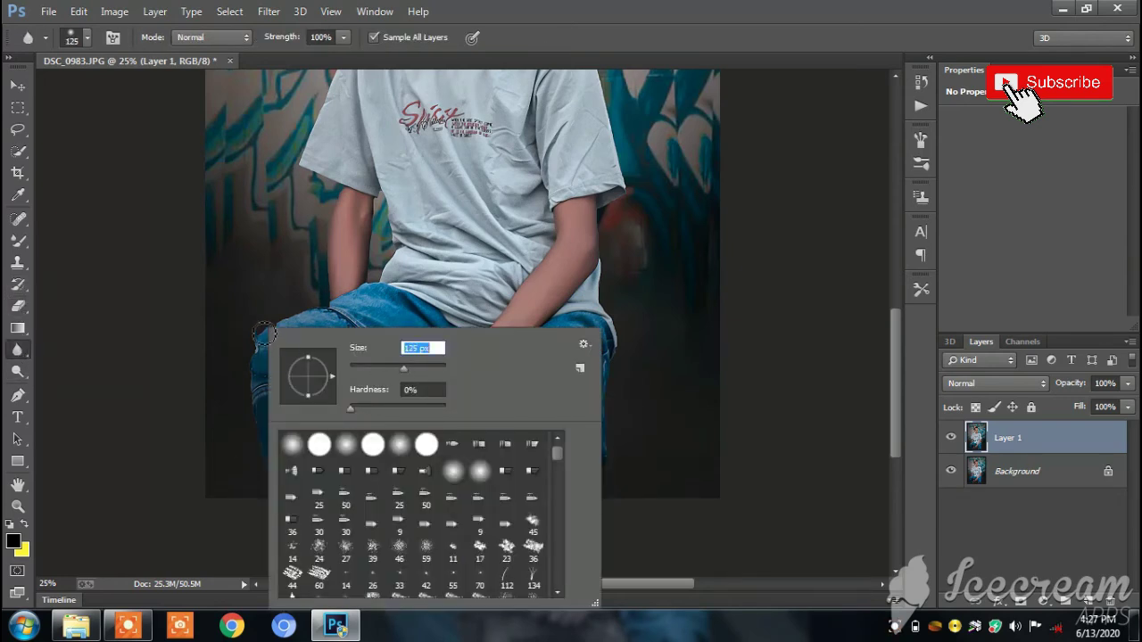
pyautogui.press('Return')
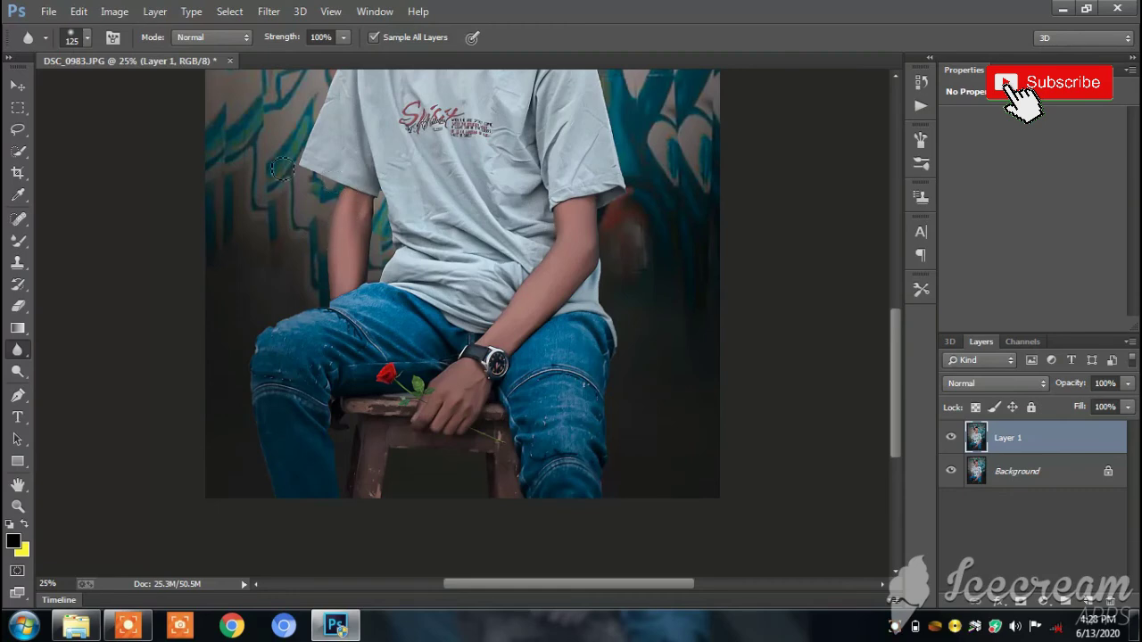
# Merge the blurred copy into the Background and set the view to 12.5% zoom
pyautogui.hotkey('ctrl', '-')
pyautogui.hotkey('ctrl', '-')
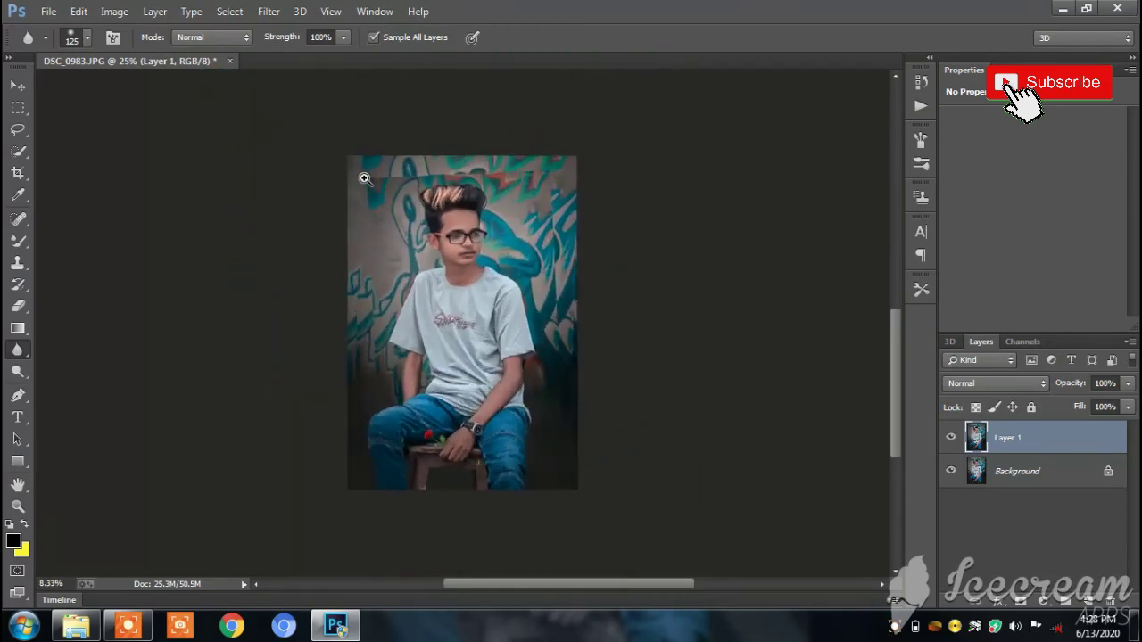
pyautogui.rightClick(1053, 437)
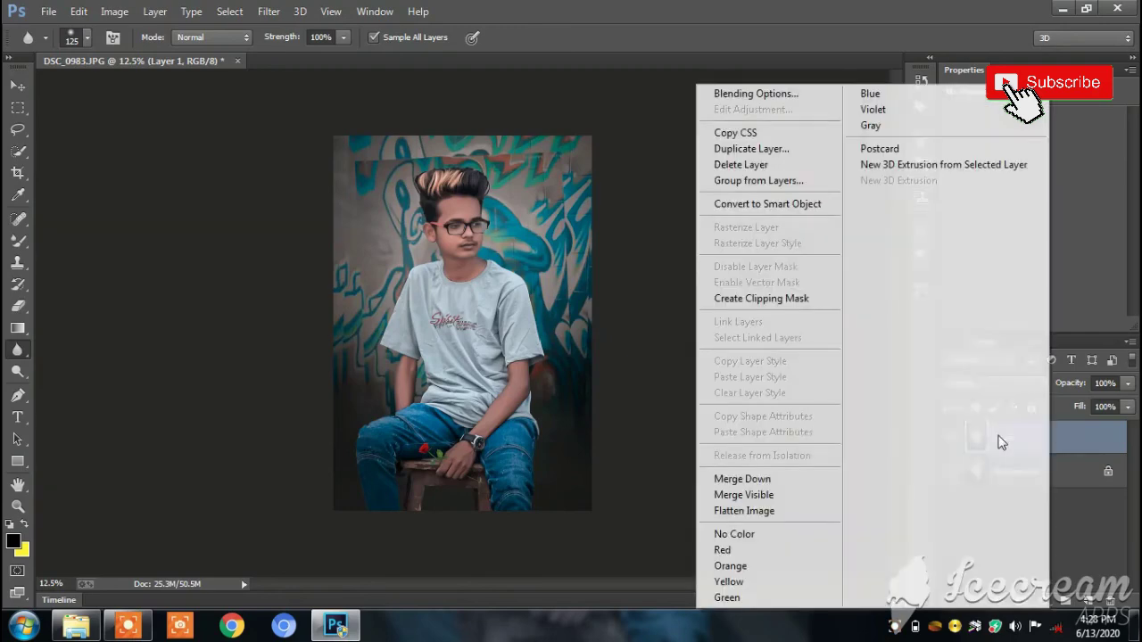
pyautogui.click(785, 495)
pyautogui.hotkey('ctrl', '+')
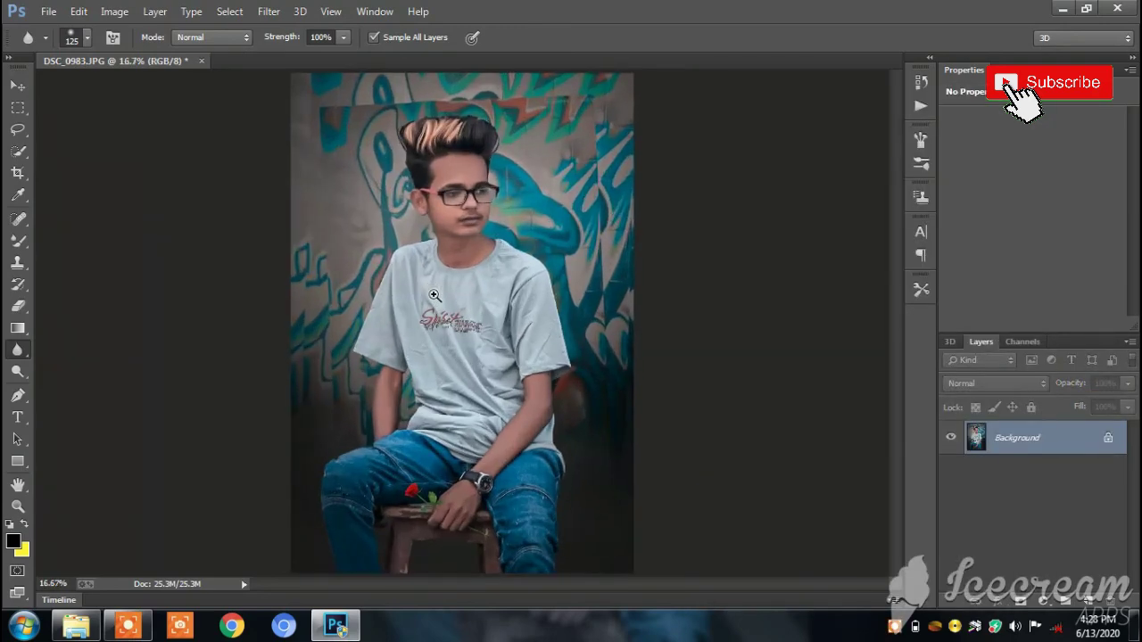
pyautogui.hotkey('ctrl', '-')
pyautogui.hotkey('ctrl', '-')
pyautogui.hotkey('ctrl', '+')
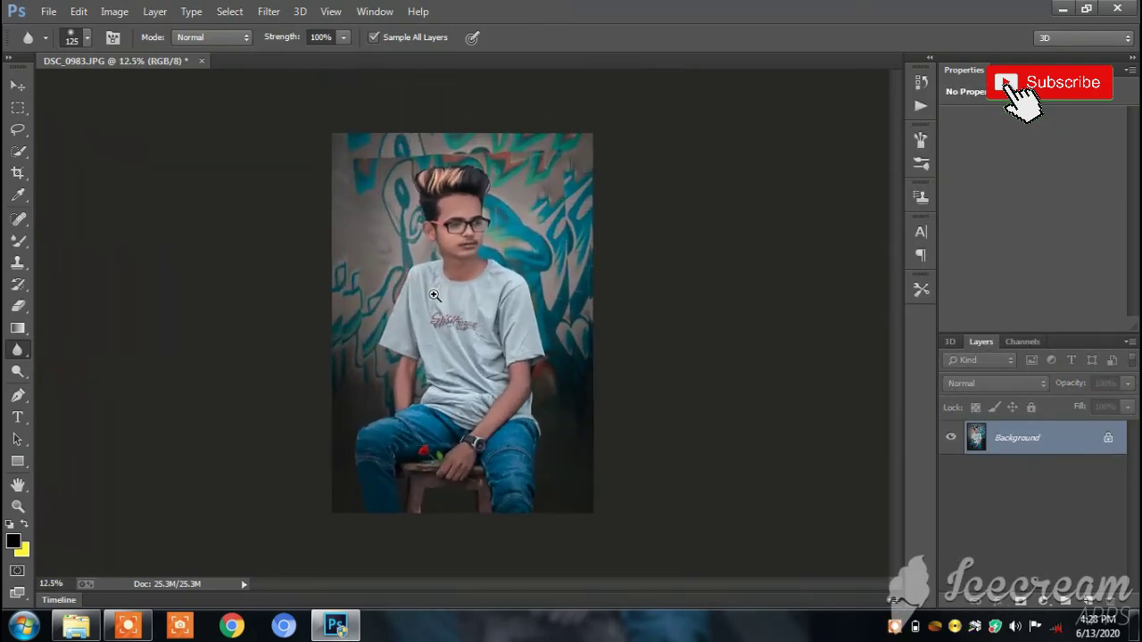
pyautogui.hotkey('ctrl', '+')
pyautogui.hotkey('ctrl', '-')
pyautogui.hotkey('ctrl', '-')
pyautogui.hotkey('ctrl', '+')
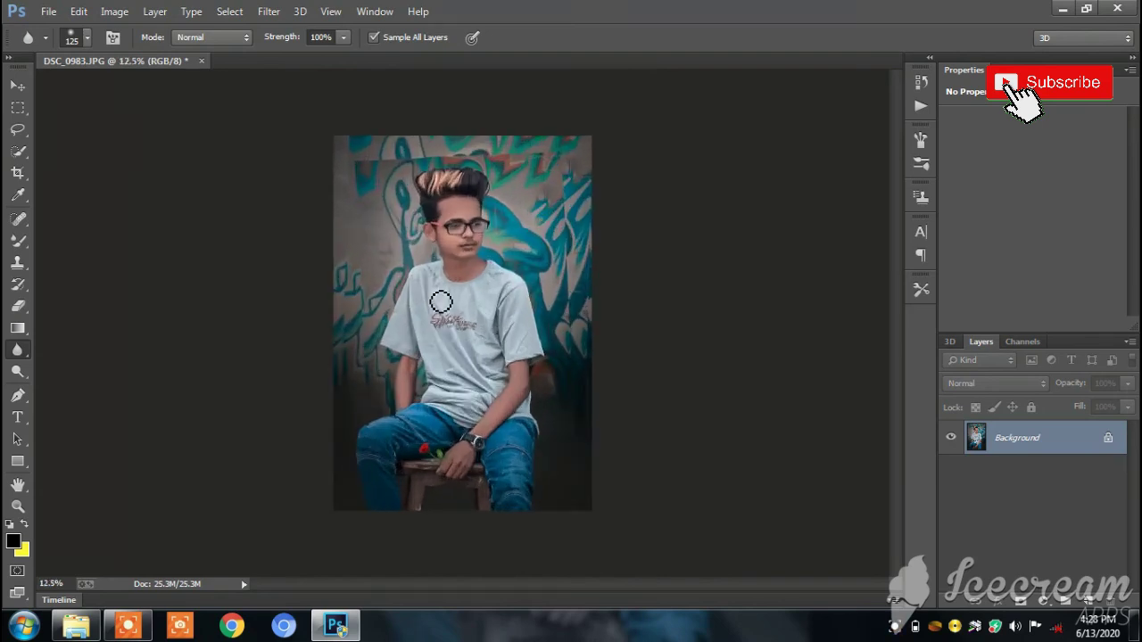
# Add a Selective Color layer with Blacks at Black +5, then flatten the image
pyautogui.click(1046, 603)
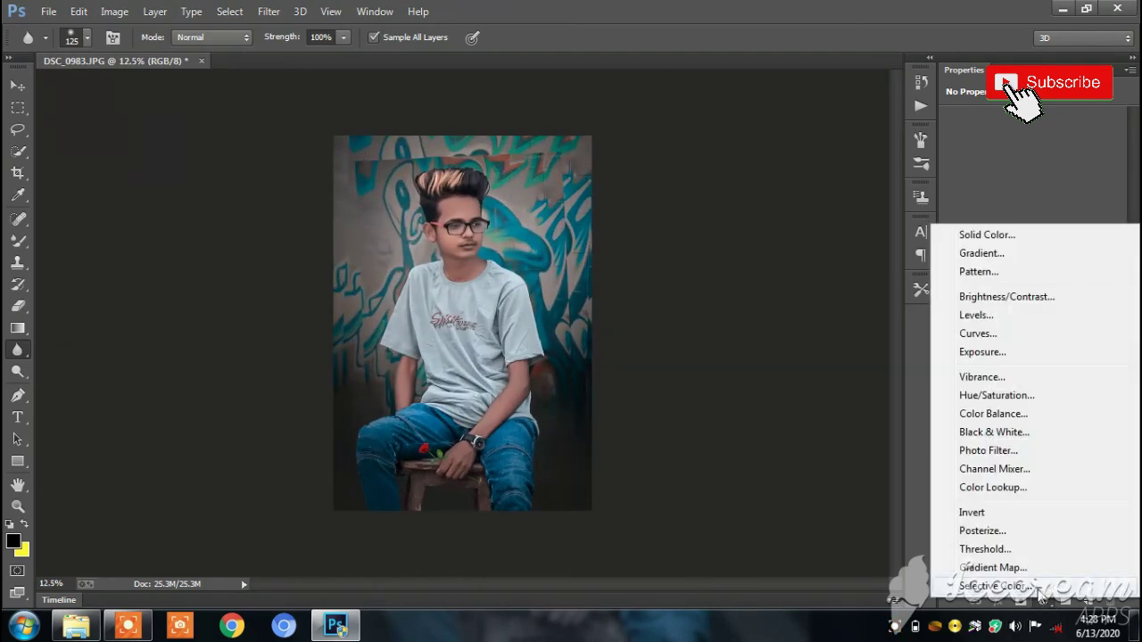
pyautogui.click(1026, 586)
pyautogui.click(1048, 143)
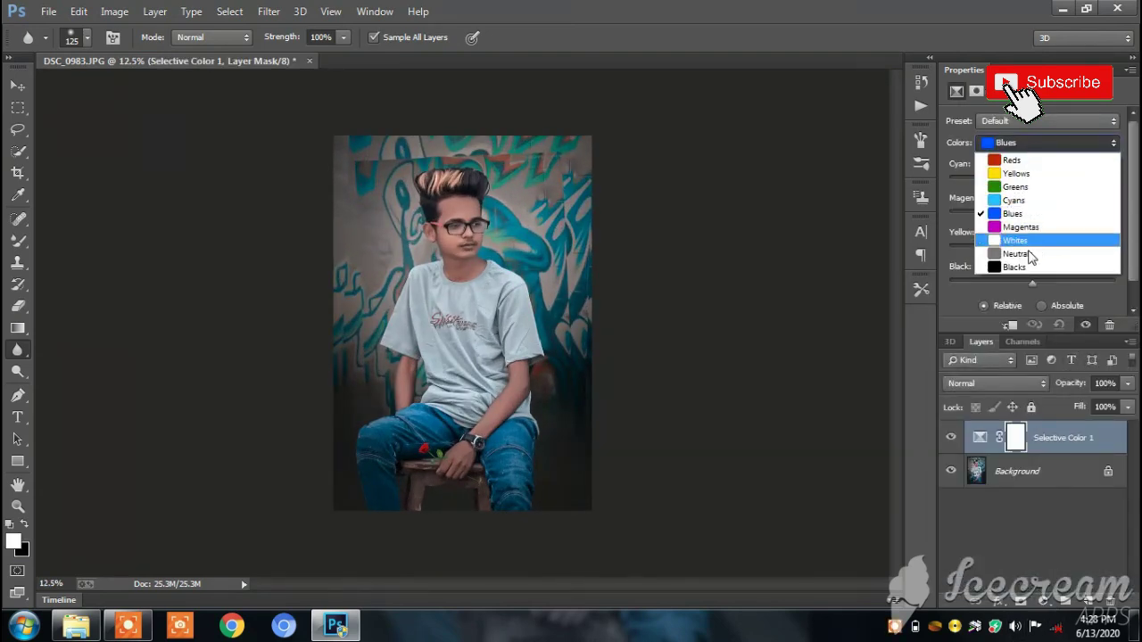
pyautogui.click(1017, 262)
pyautogui.moveTo(1033, 284); pyautogui.dragTo(1036, 284)
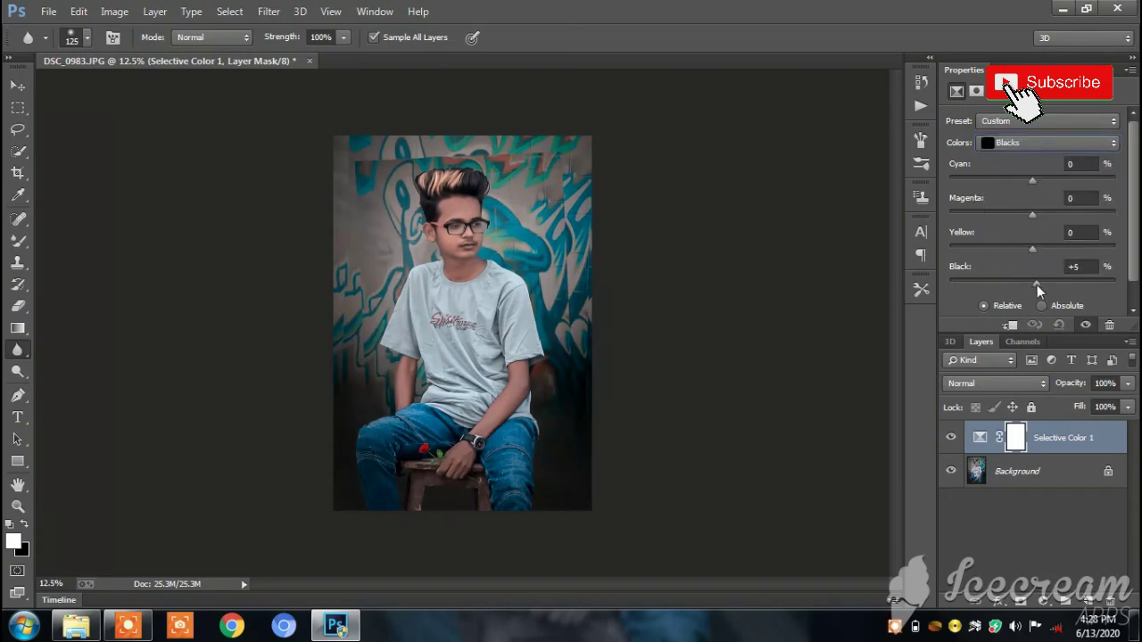
pyautogui.rightClick(1049, 428)
pyautogui.click(785, 510)
pyautogui.hotkey('ctrl', '+')
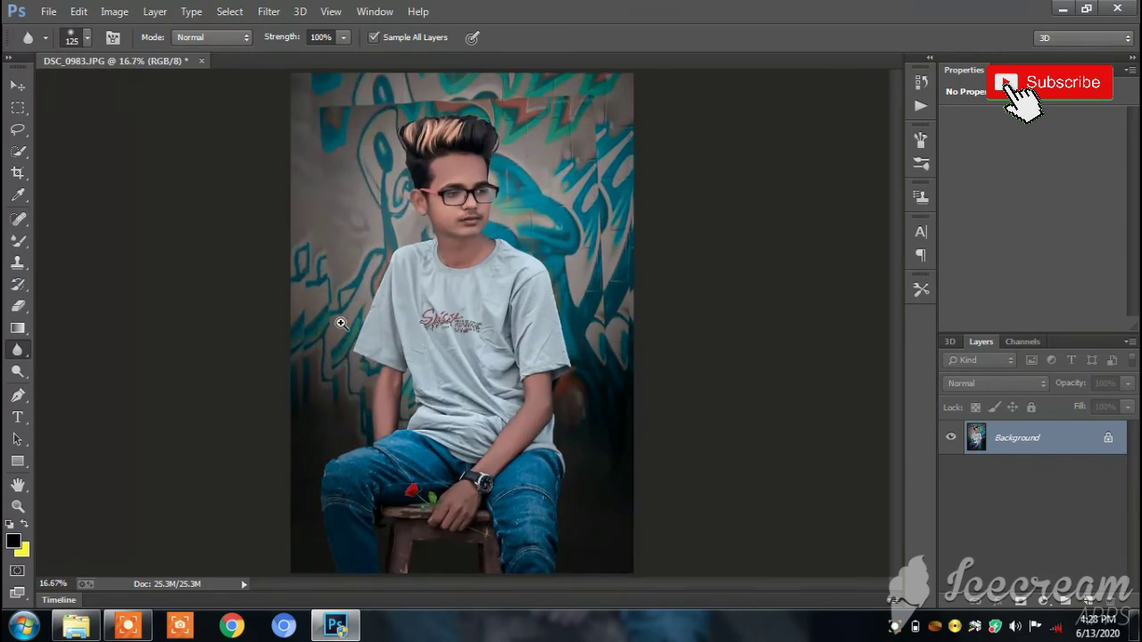
pyautogui.hotkey('ctrl', '-')
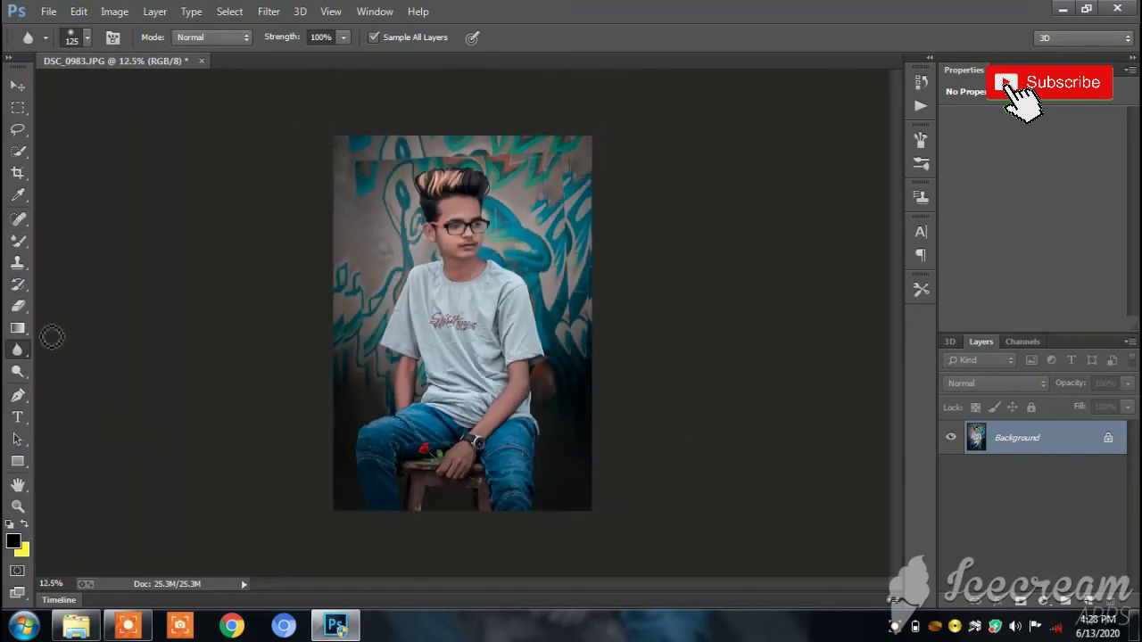
# Draw a rectangular marquee selection around the whole flattened photo of the boy with the rose
pyautogui.click(17, 107)
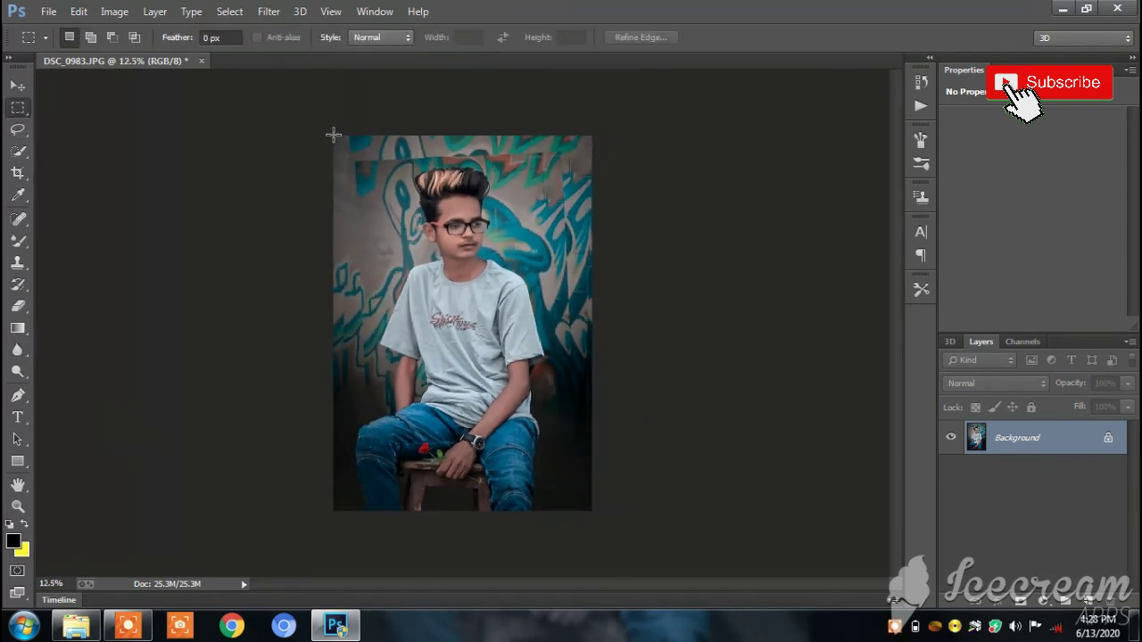
pyautogui.moveTo(333, 133); pyautogui.dragTo(602, 556)
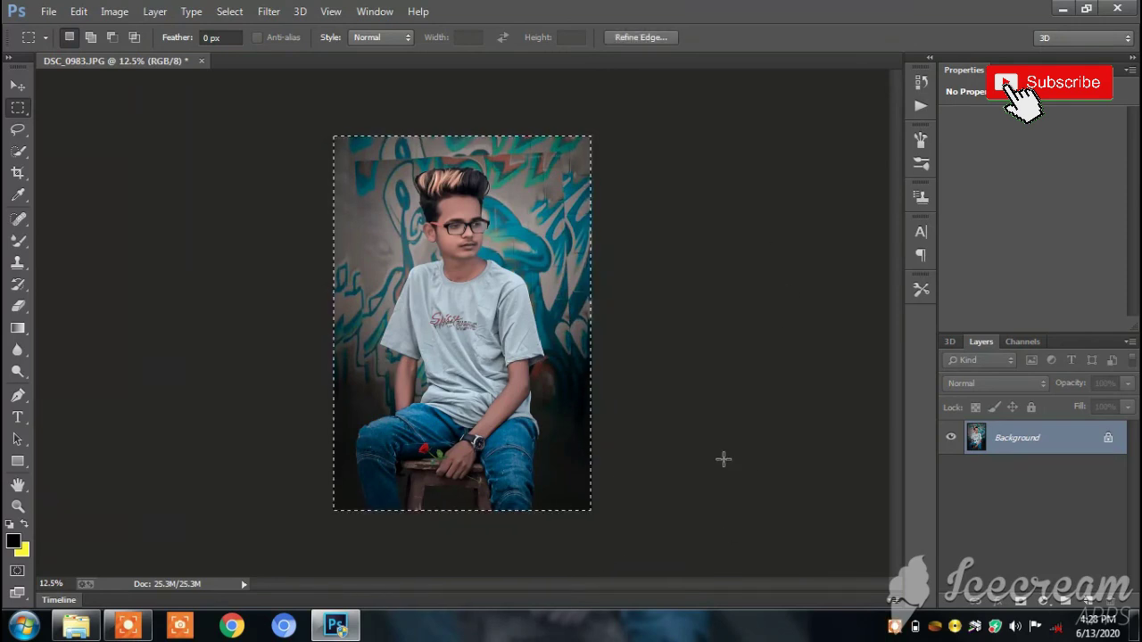